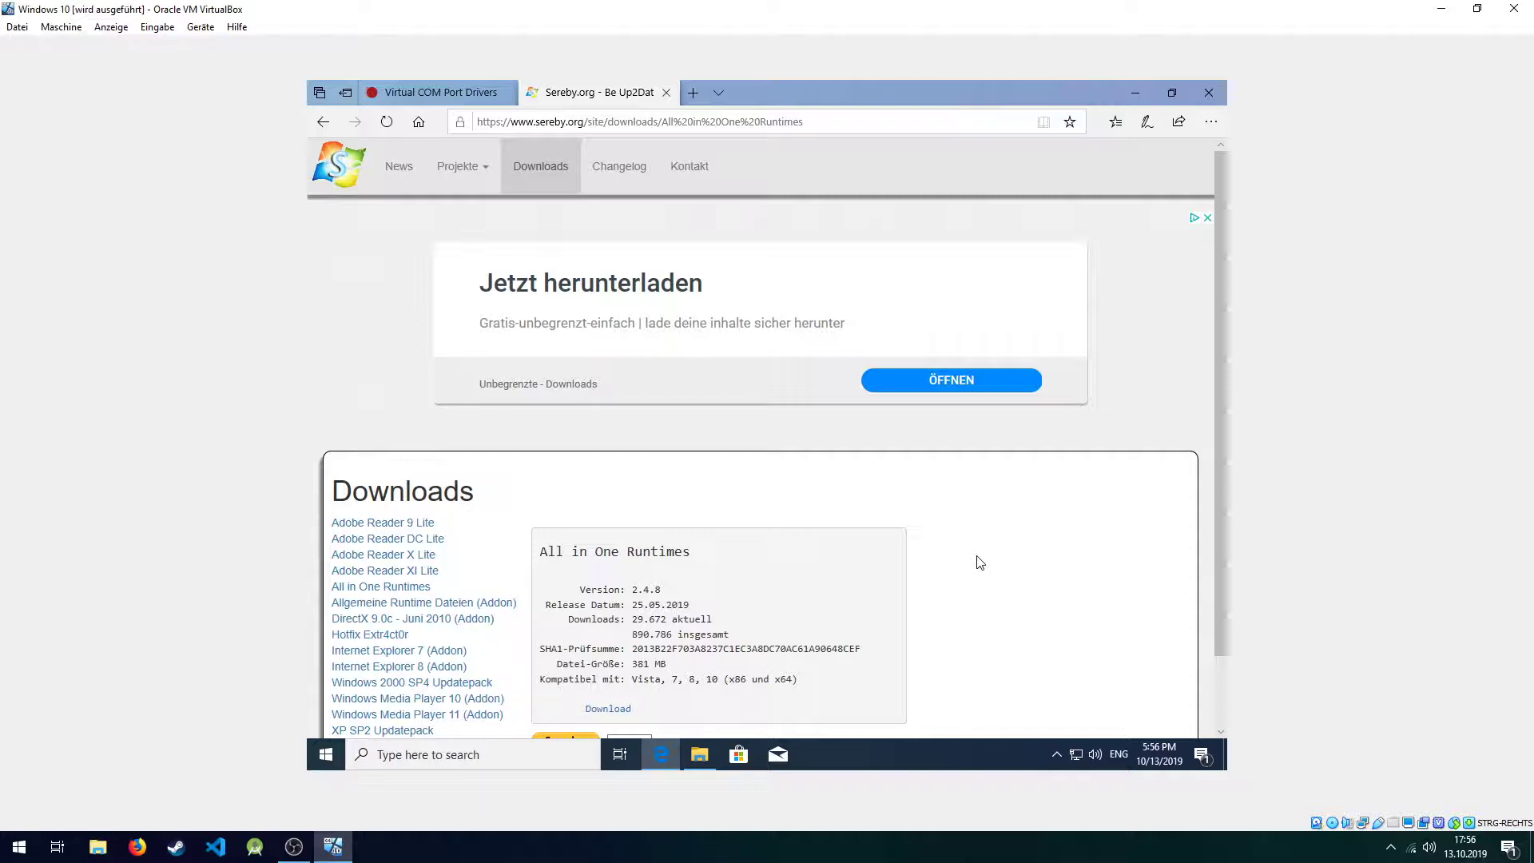
# - Follow the All in One Runtimes 2.4.8 download from sereby.org to computerbase, cancel it, and show Downloads
pyautogui.scroll(-1, 783, 505)
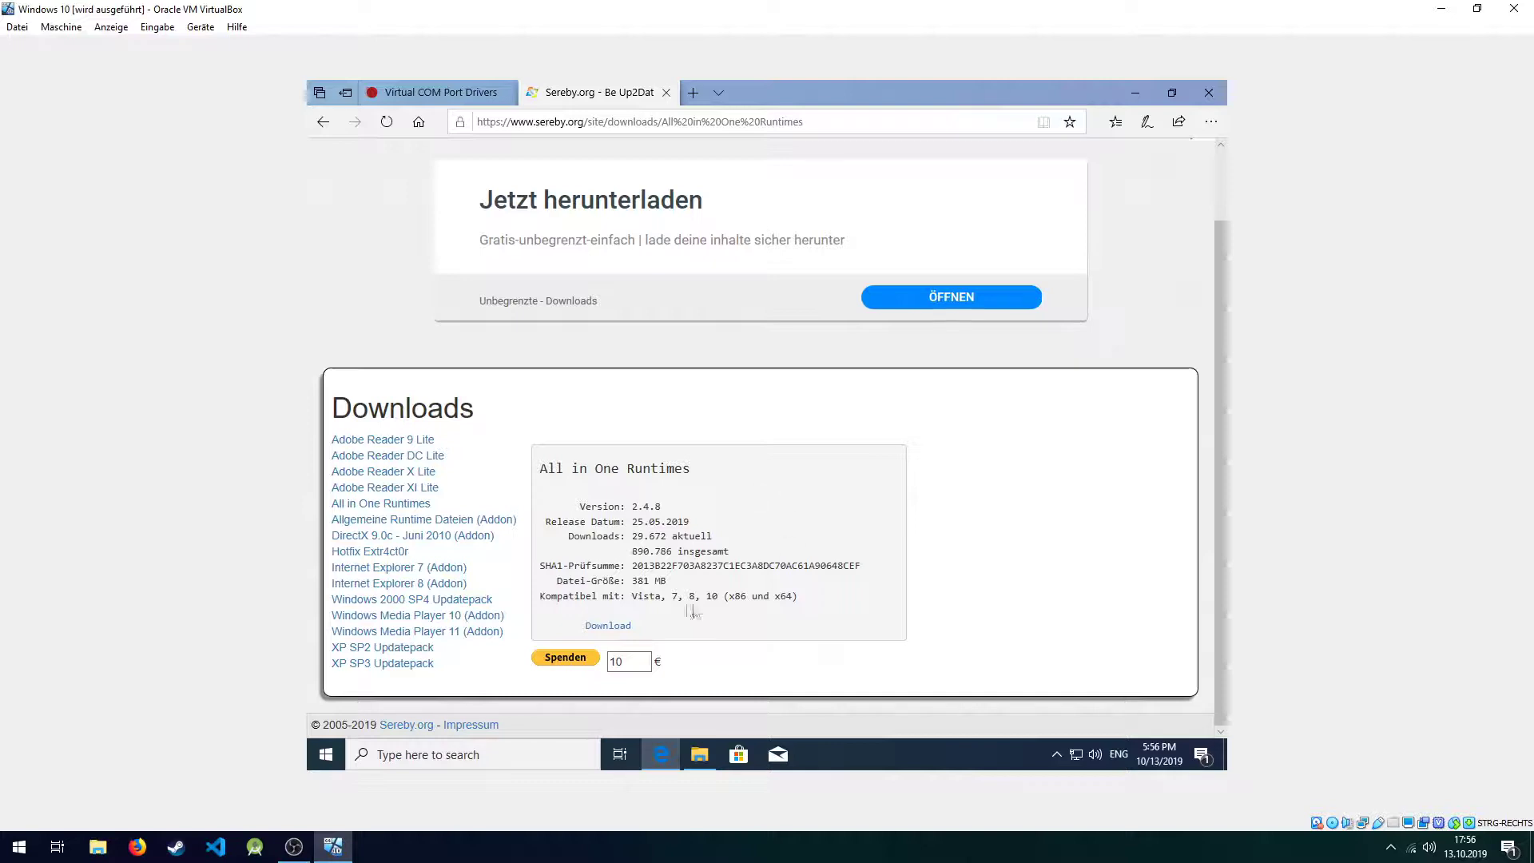
pyautogui.click(621, 628)
pyautogui.click(620, 628)
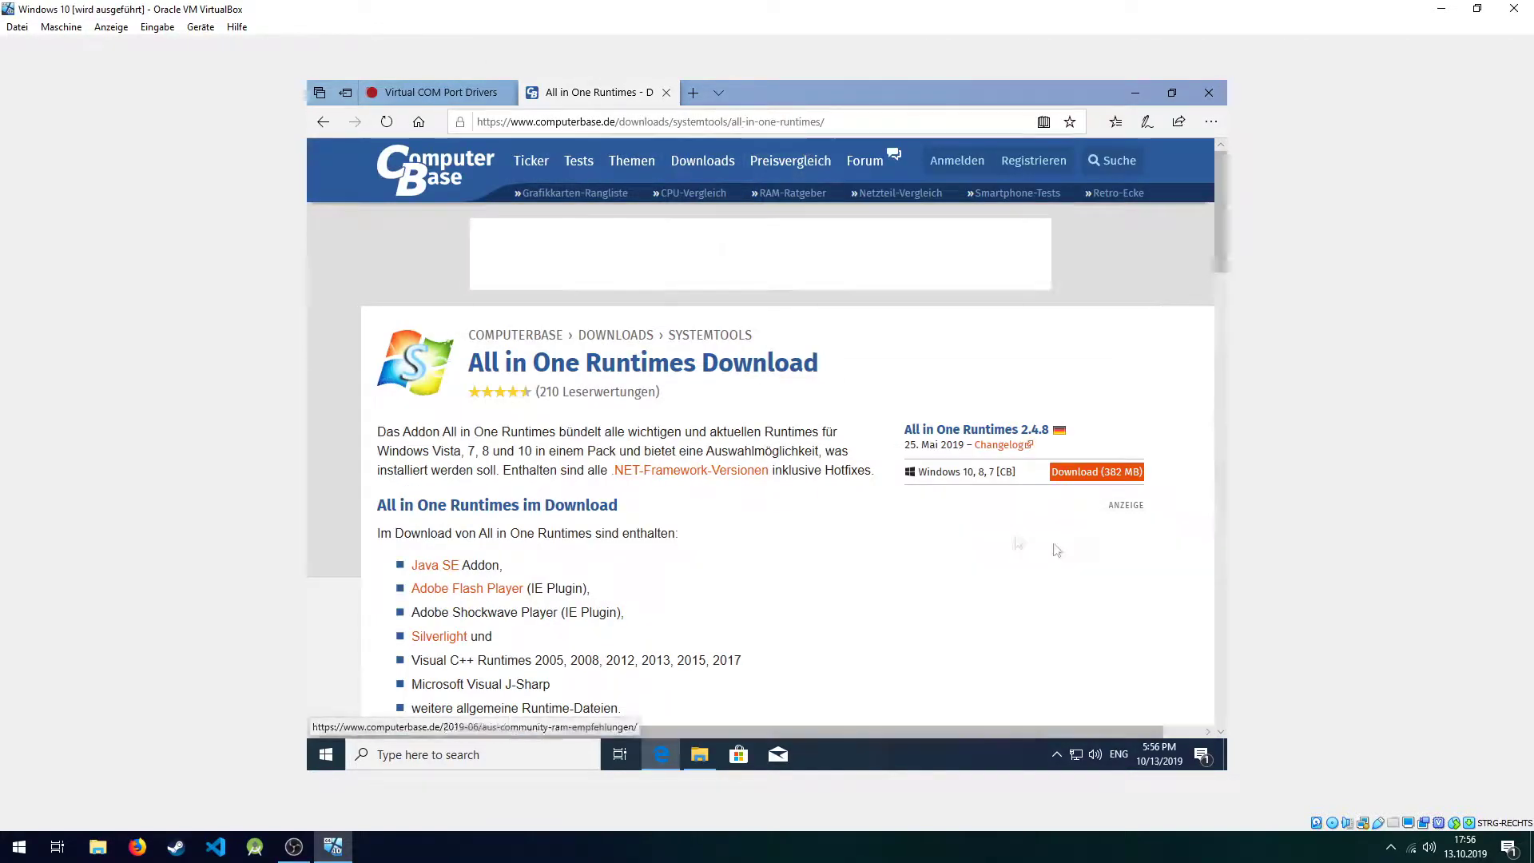
pyautogui.click(1131, 476)
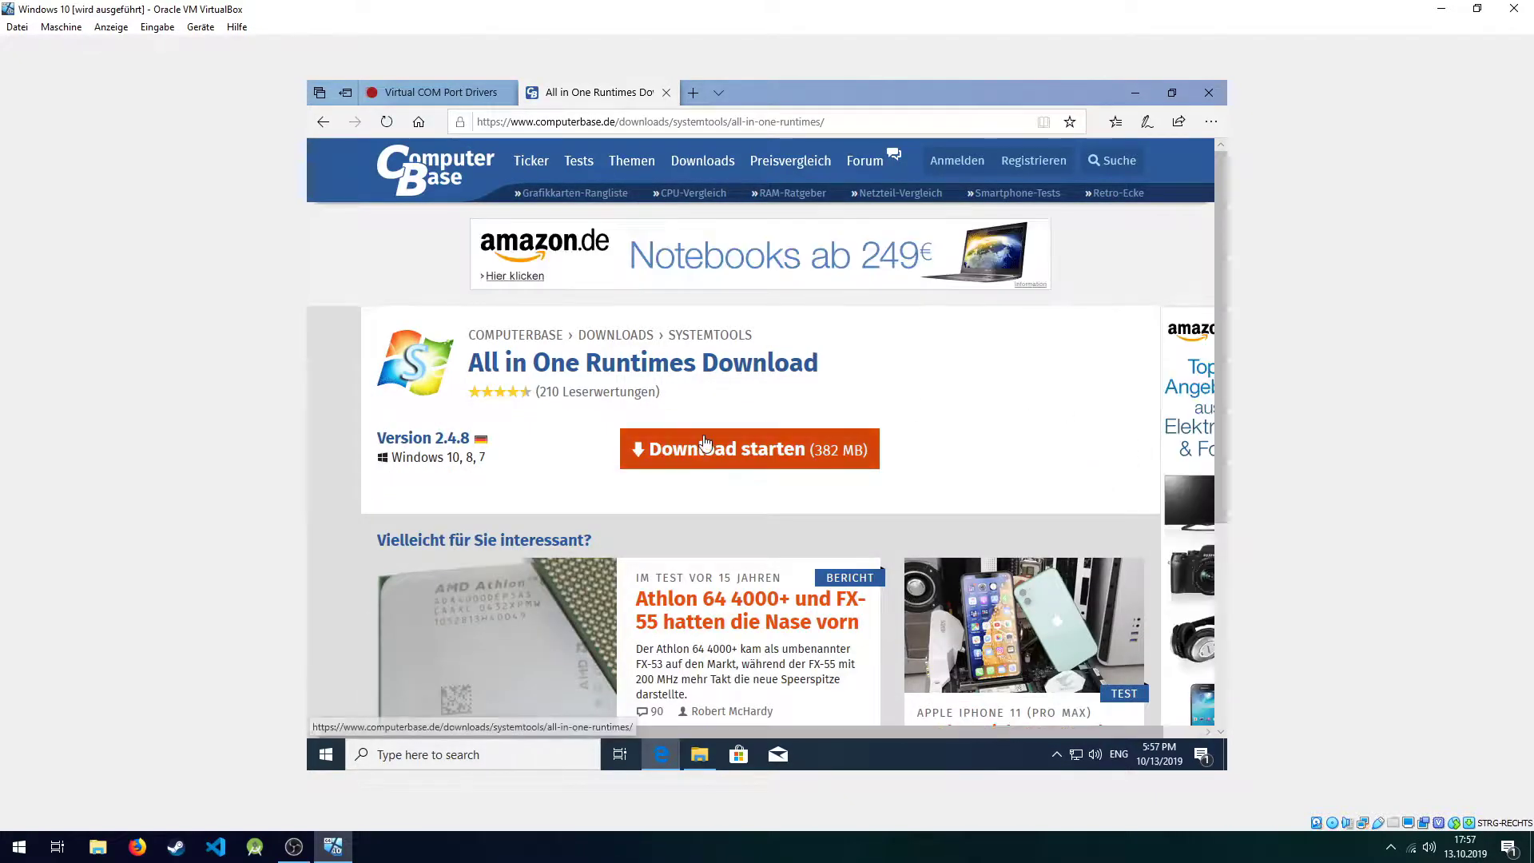
pyautogui.click(716, 449)
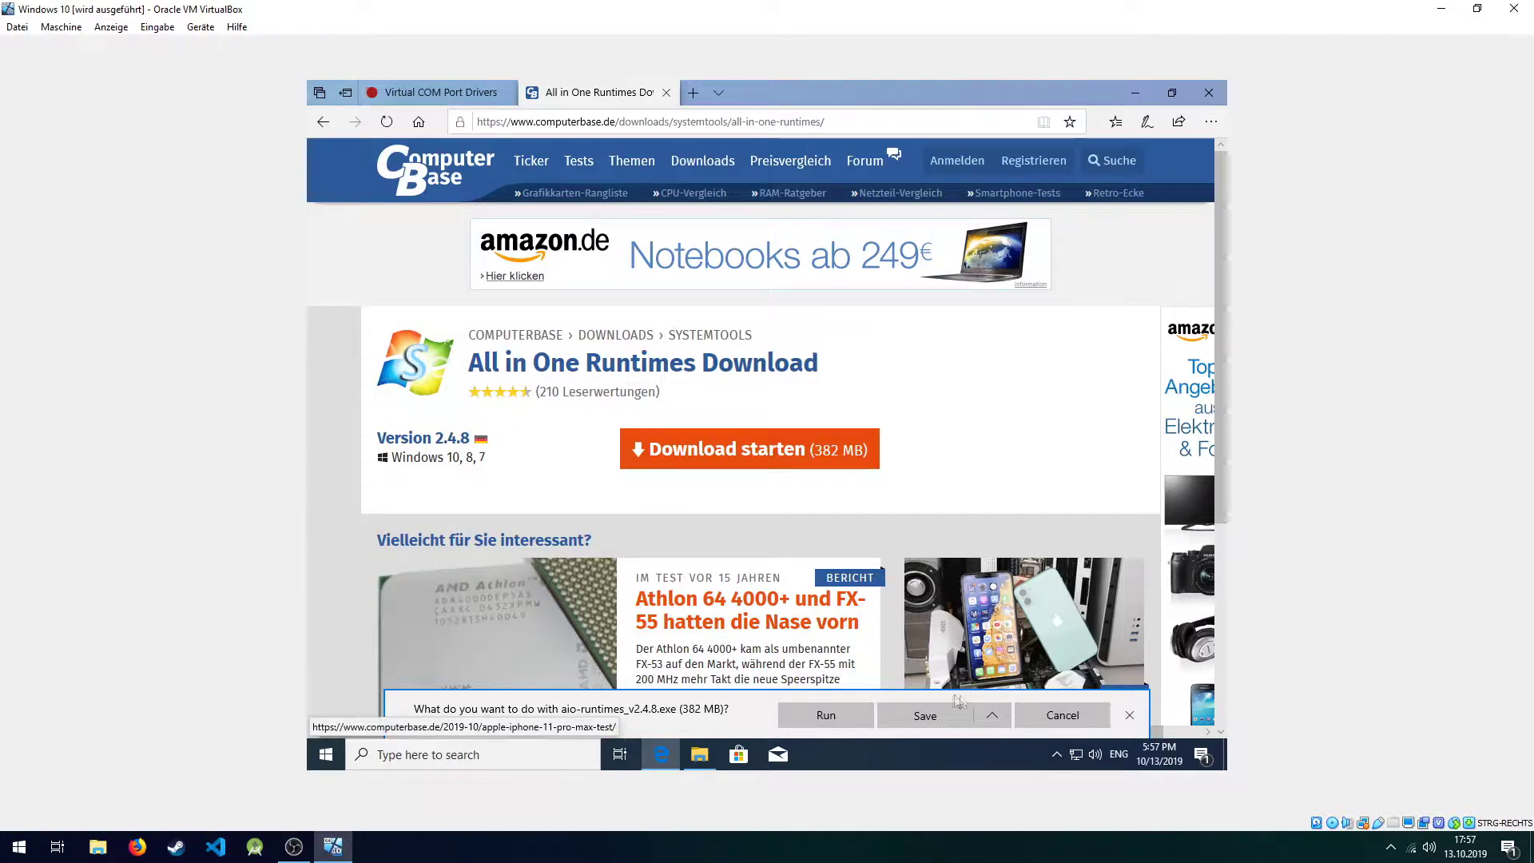
pyautogui.click(1087, 722)
pyautogui.click(697, 765)
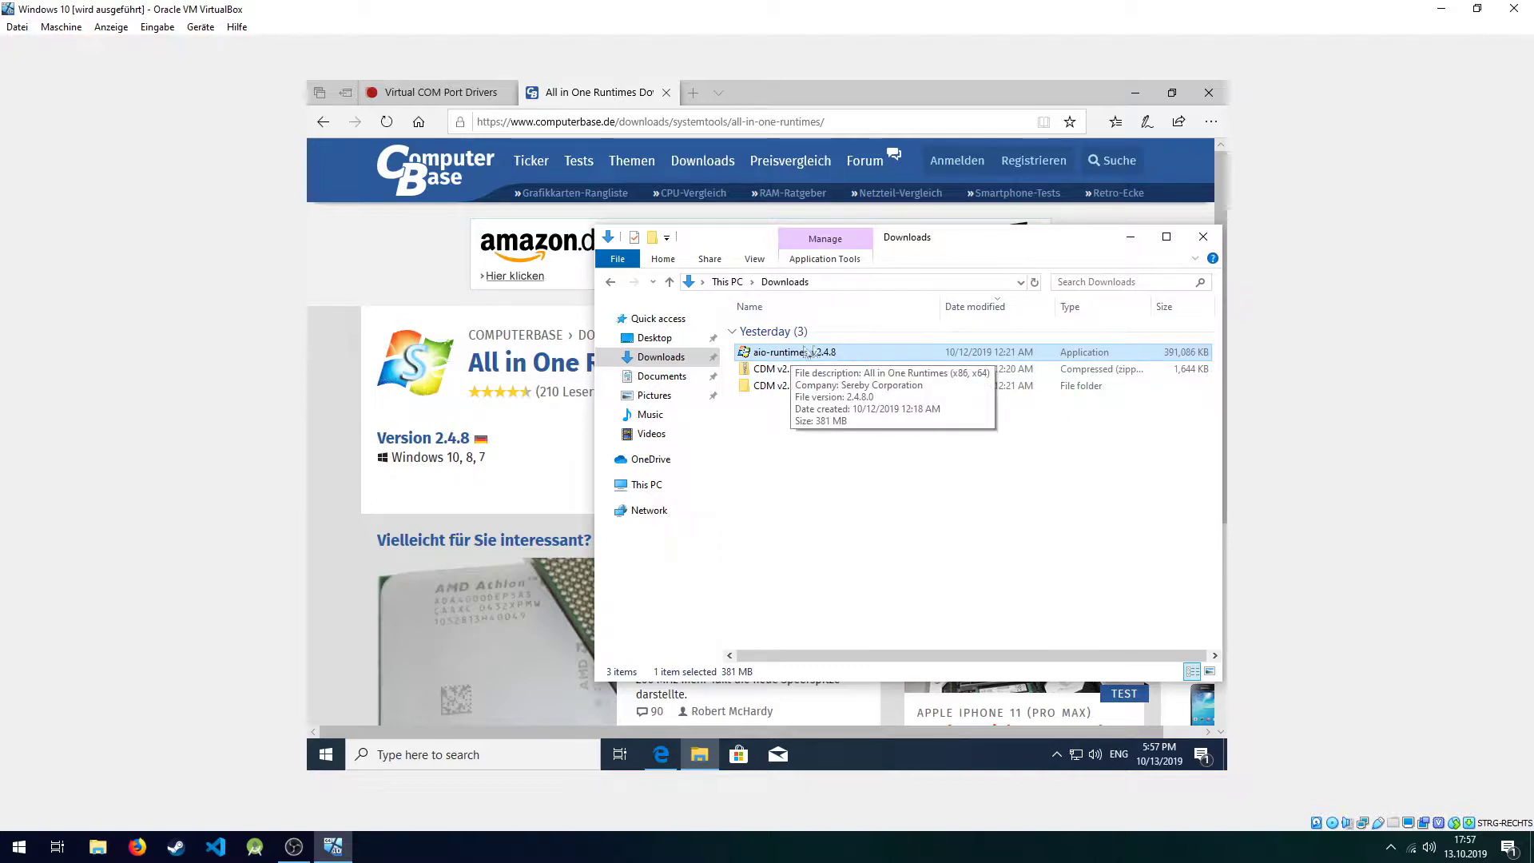
# - Launch the aio-runtimes_v2.4.8 installer from Downloads and close Edge's All in One Runtimes tab
pyautogui.doubleClick(856, 352)
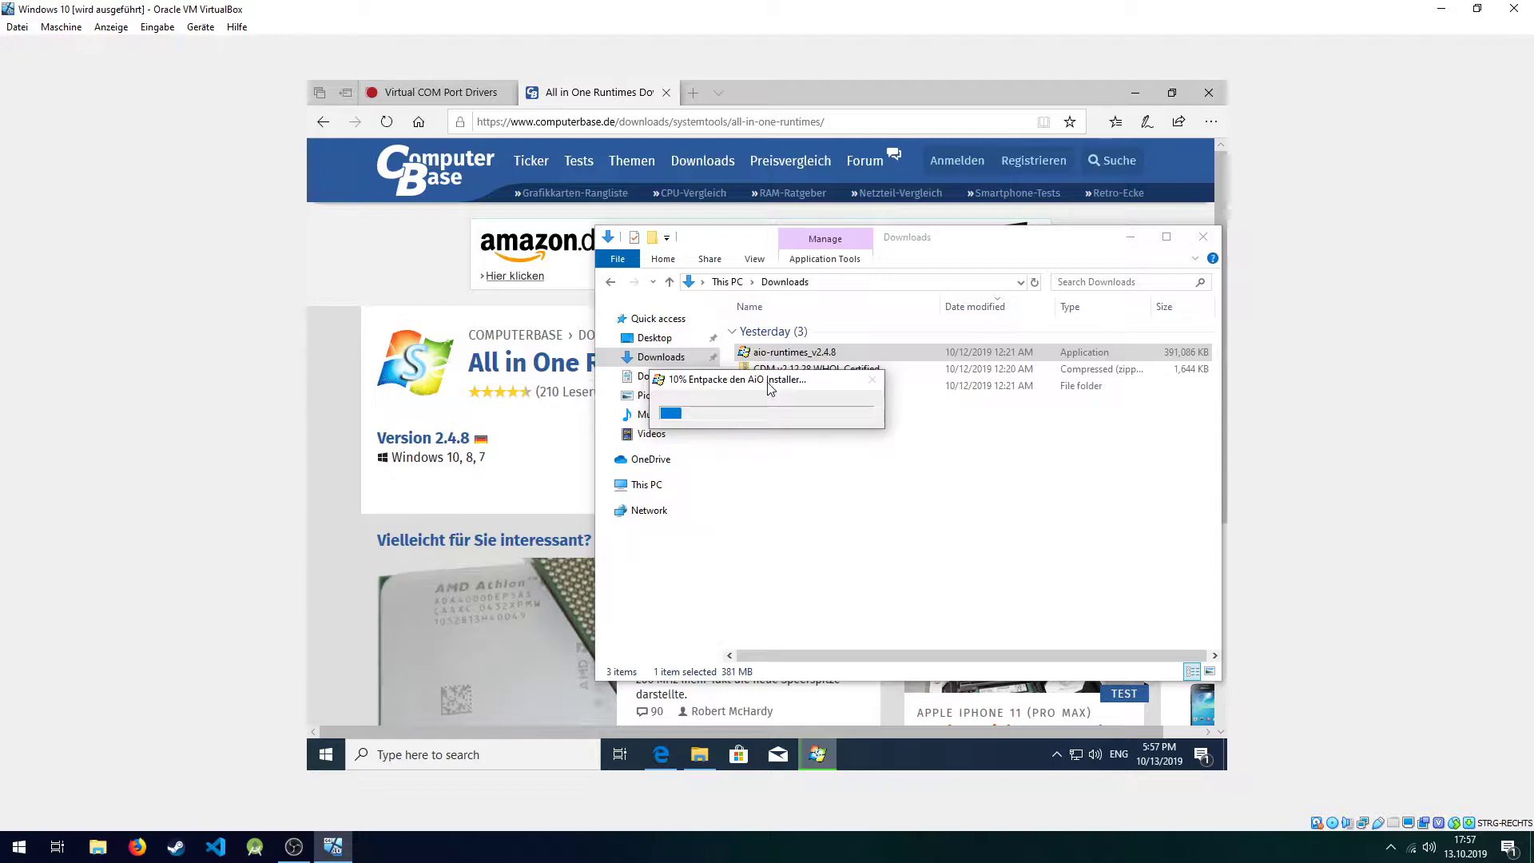
pyautogui.click(666, 92)
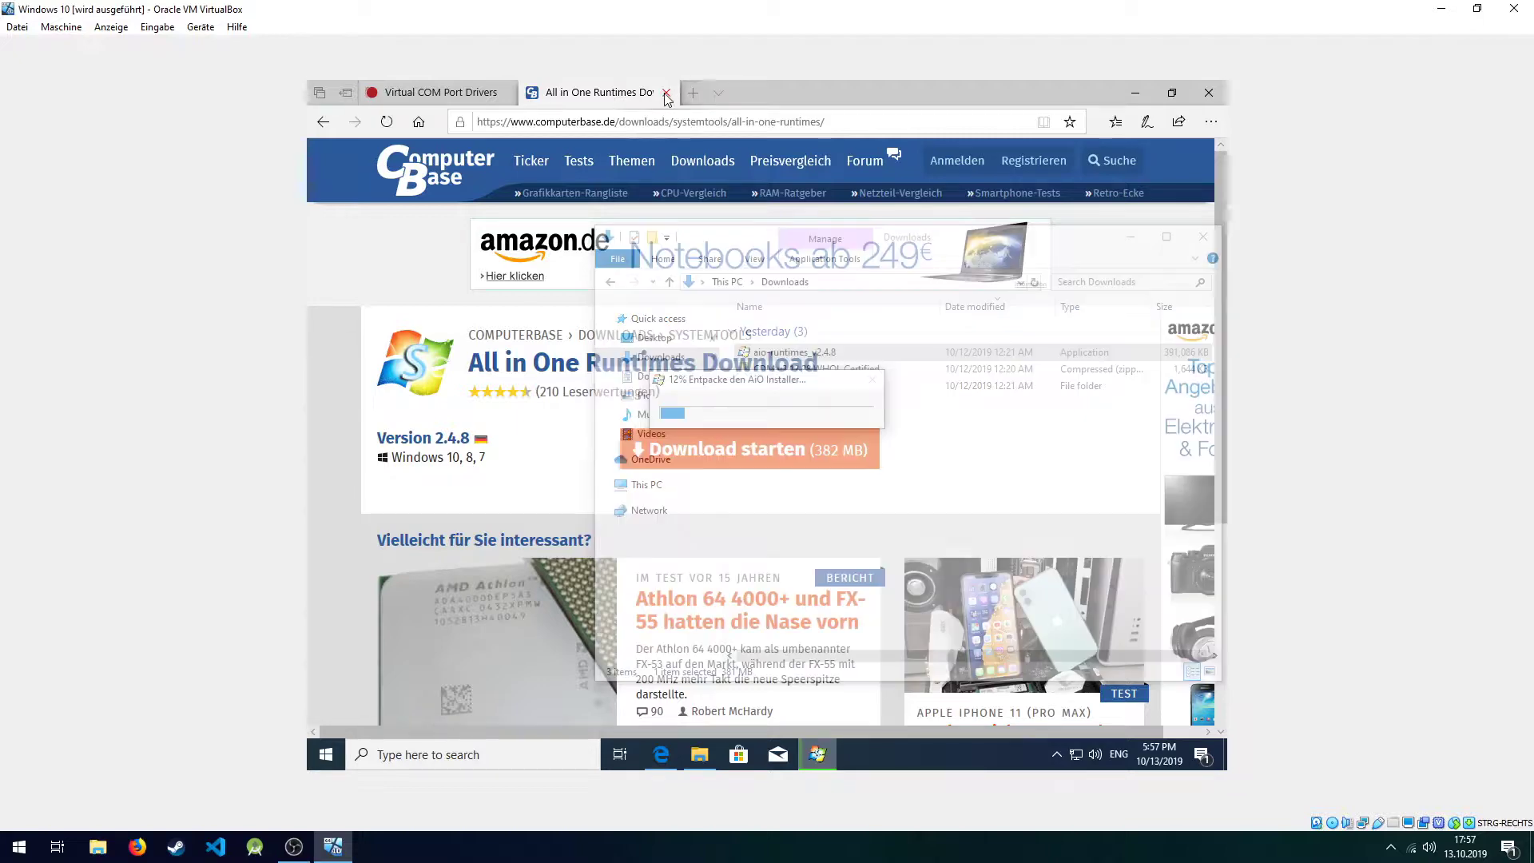
# - Scroll to FTDI's Currently Supported VCP Drivers table and bring up Taskbar settings
pyautogui.scroll(5, 616, 204)
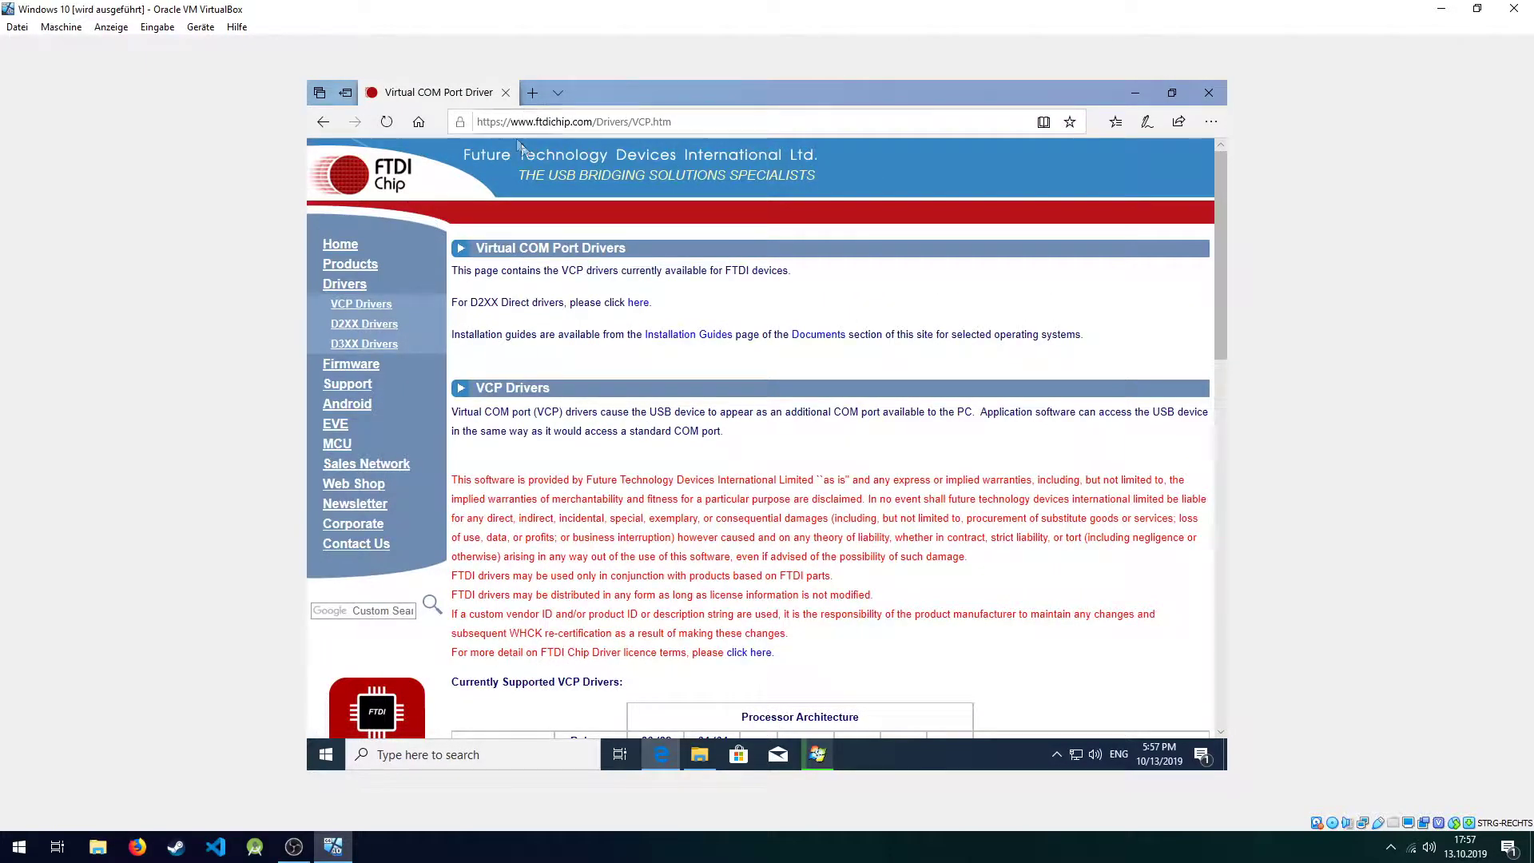
pyautogui.scroll(-3, 611, 426)
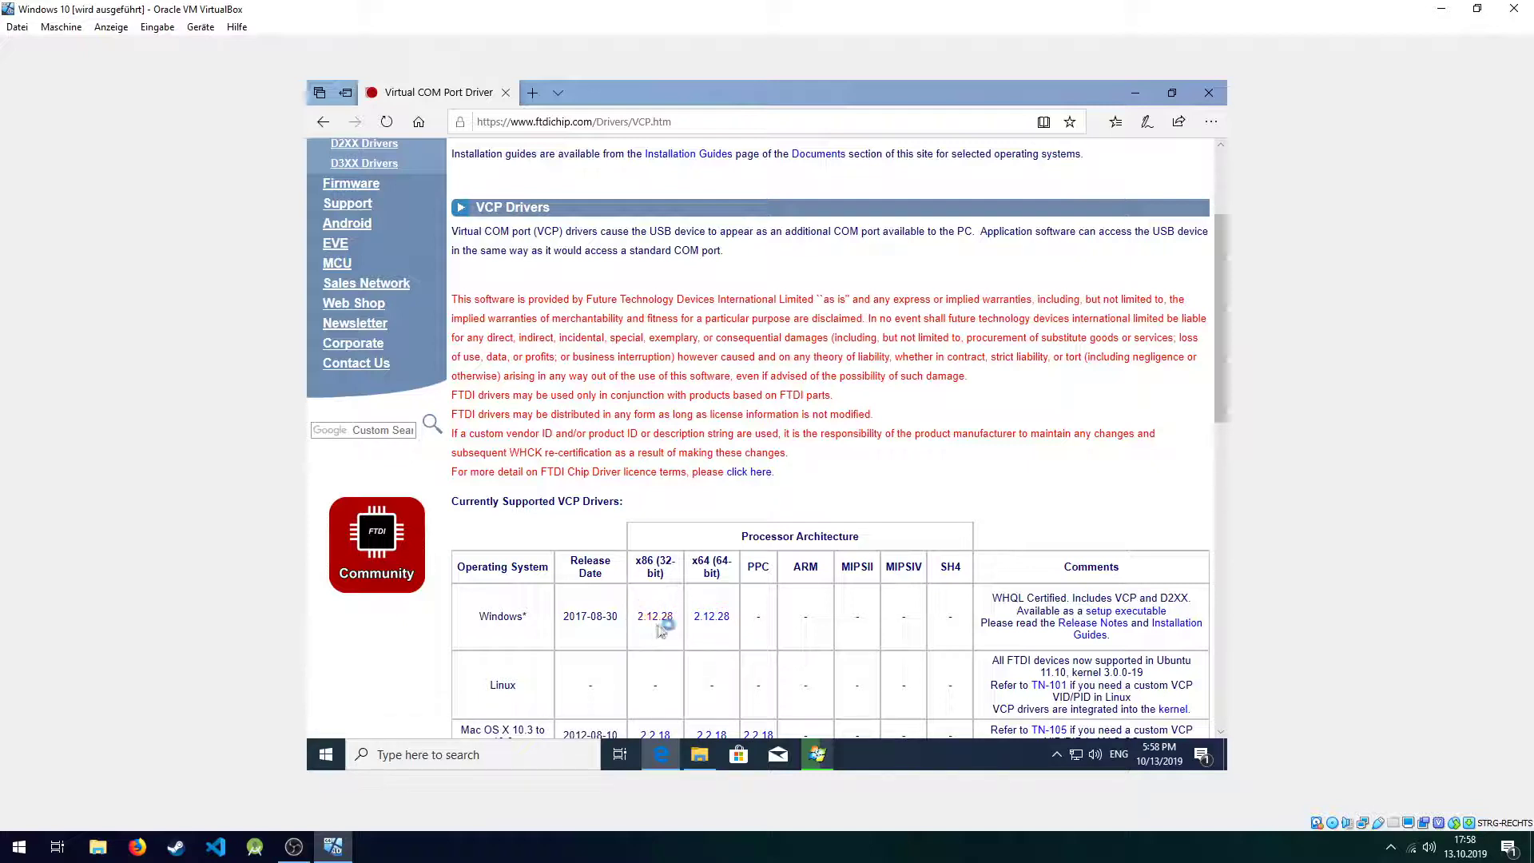
pyautogui.click(923, 756)
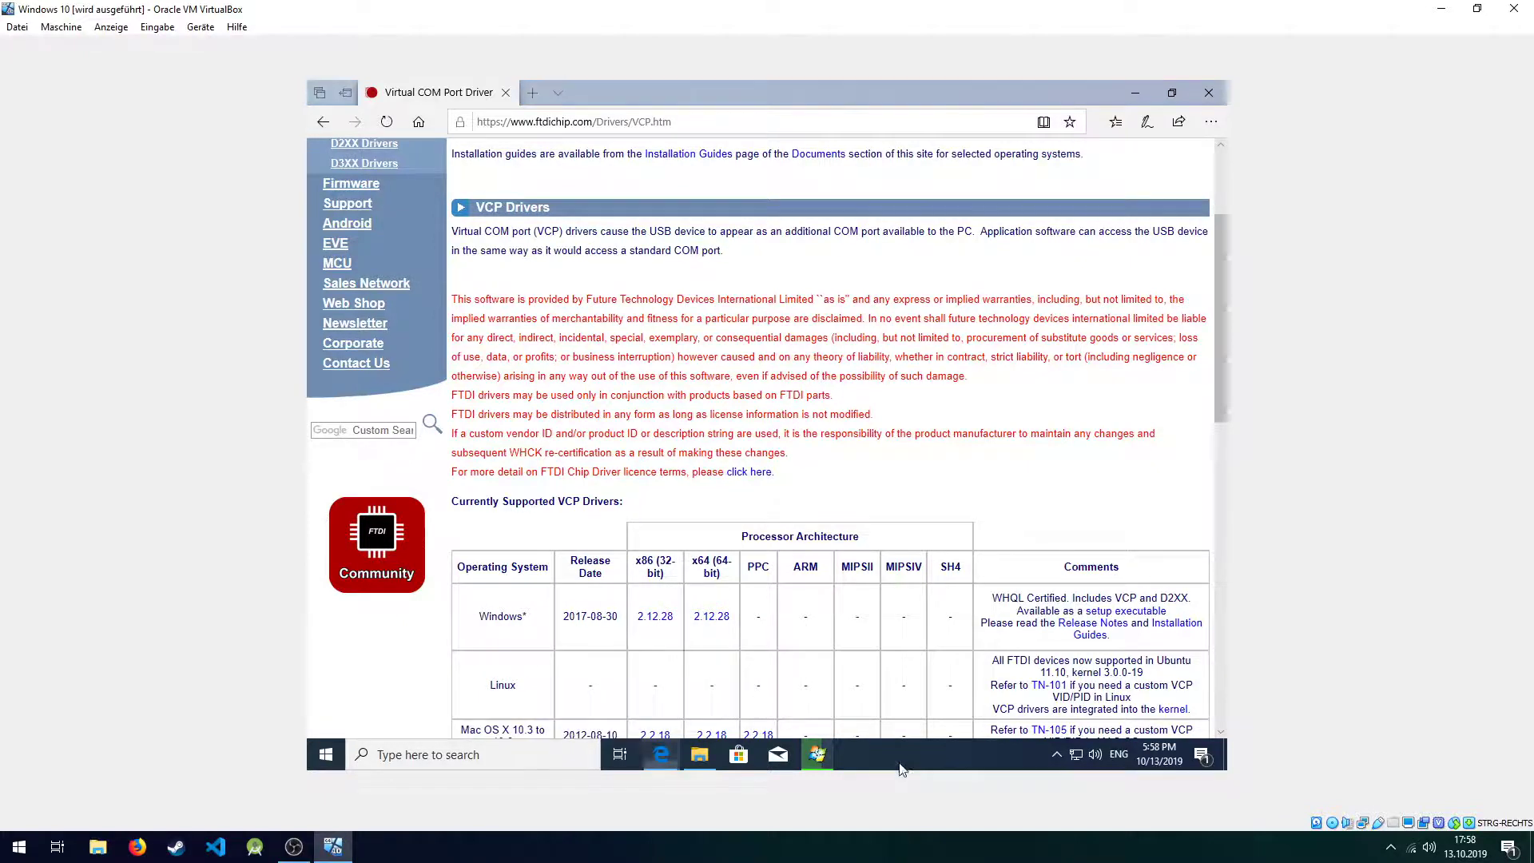
pyautogui.rightClick(923, 756)
pyautogui.click(927, 747)
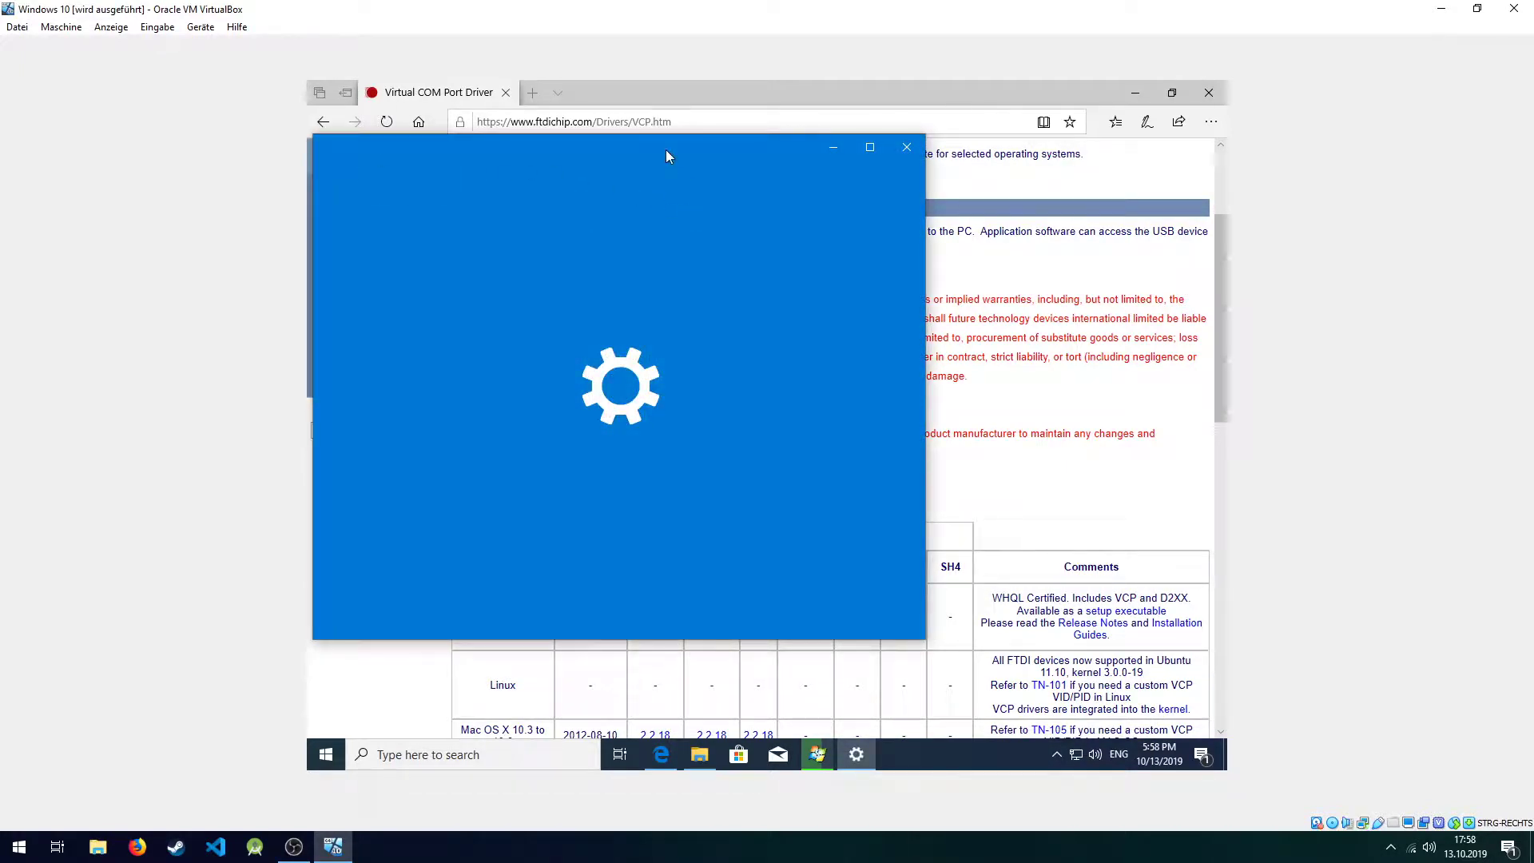
# - Confirm a 64-bit system type under System > About, then close Settings
pyautogui.click(419, 200)
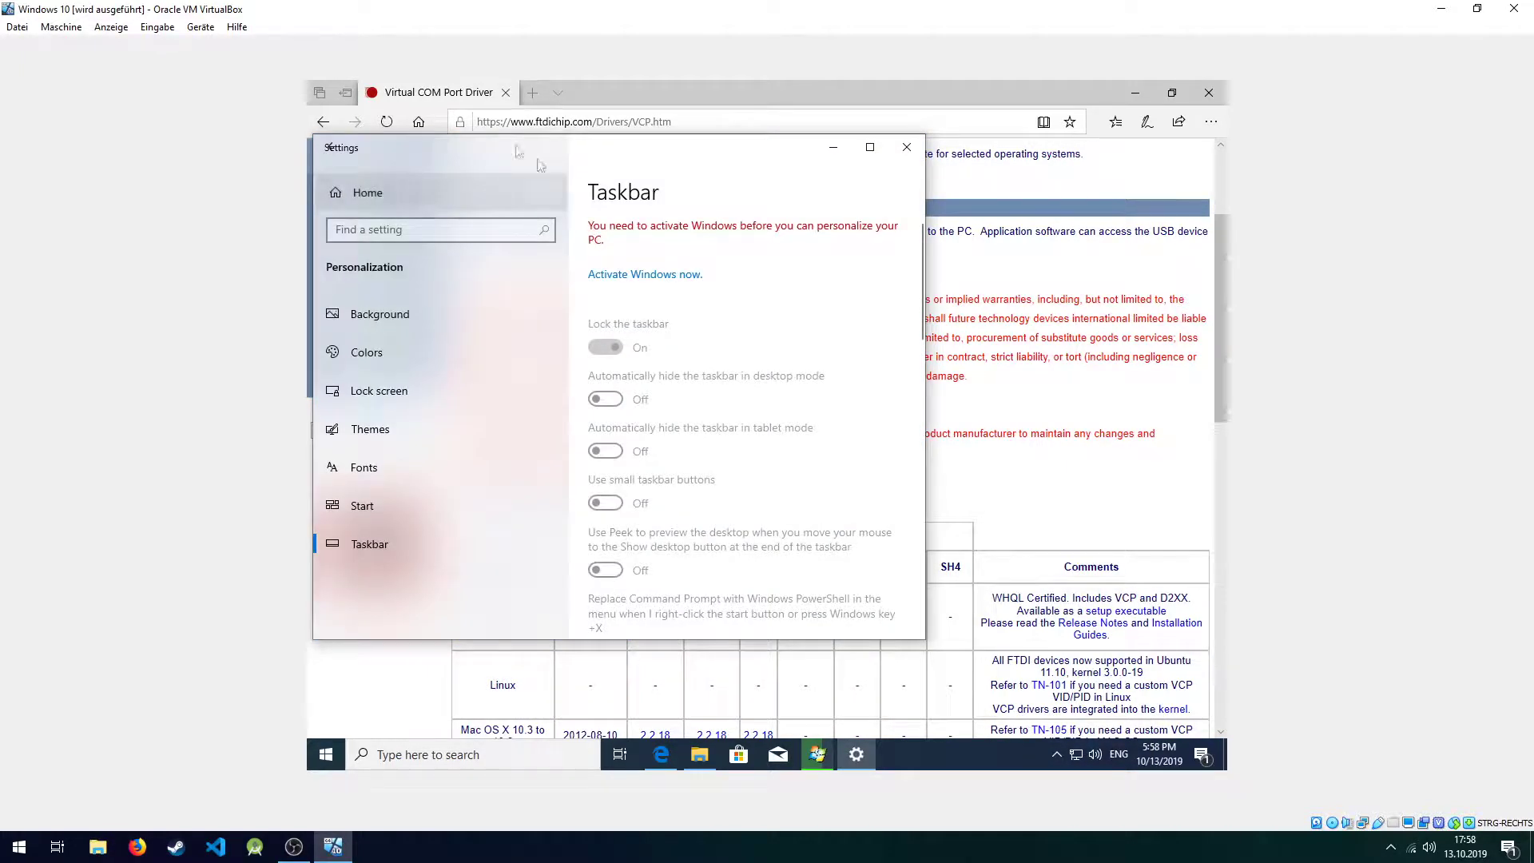
pyautogui.click(550, 326)
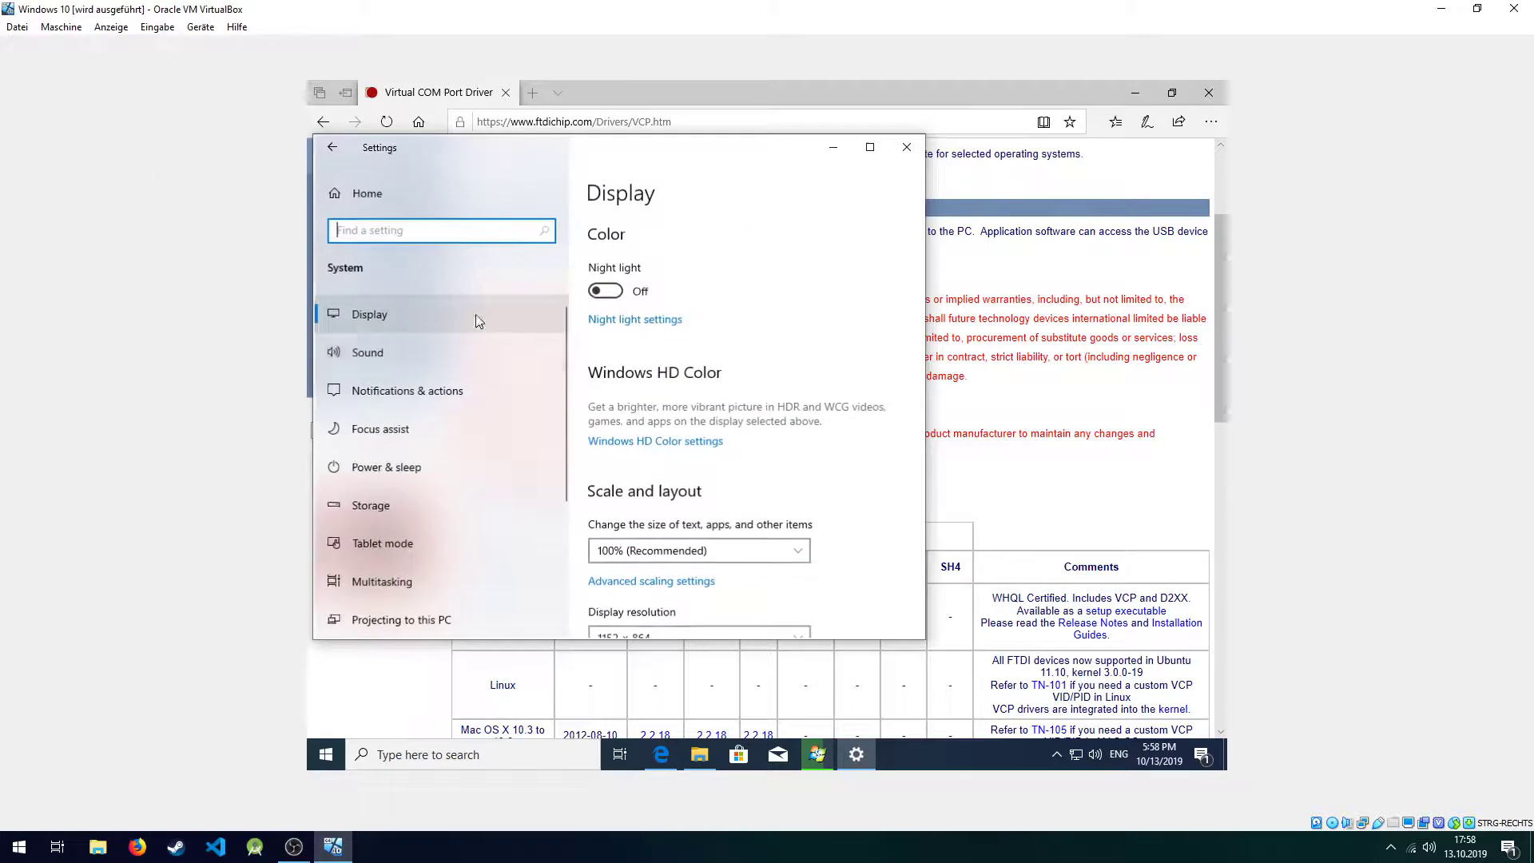
pyautogui.scroll(-2, 410, 611)
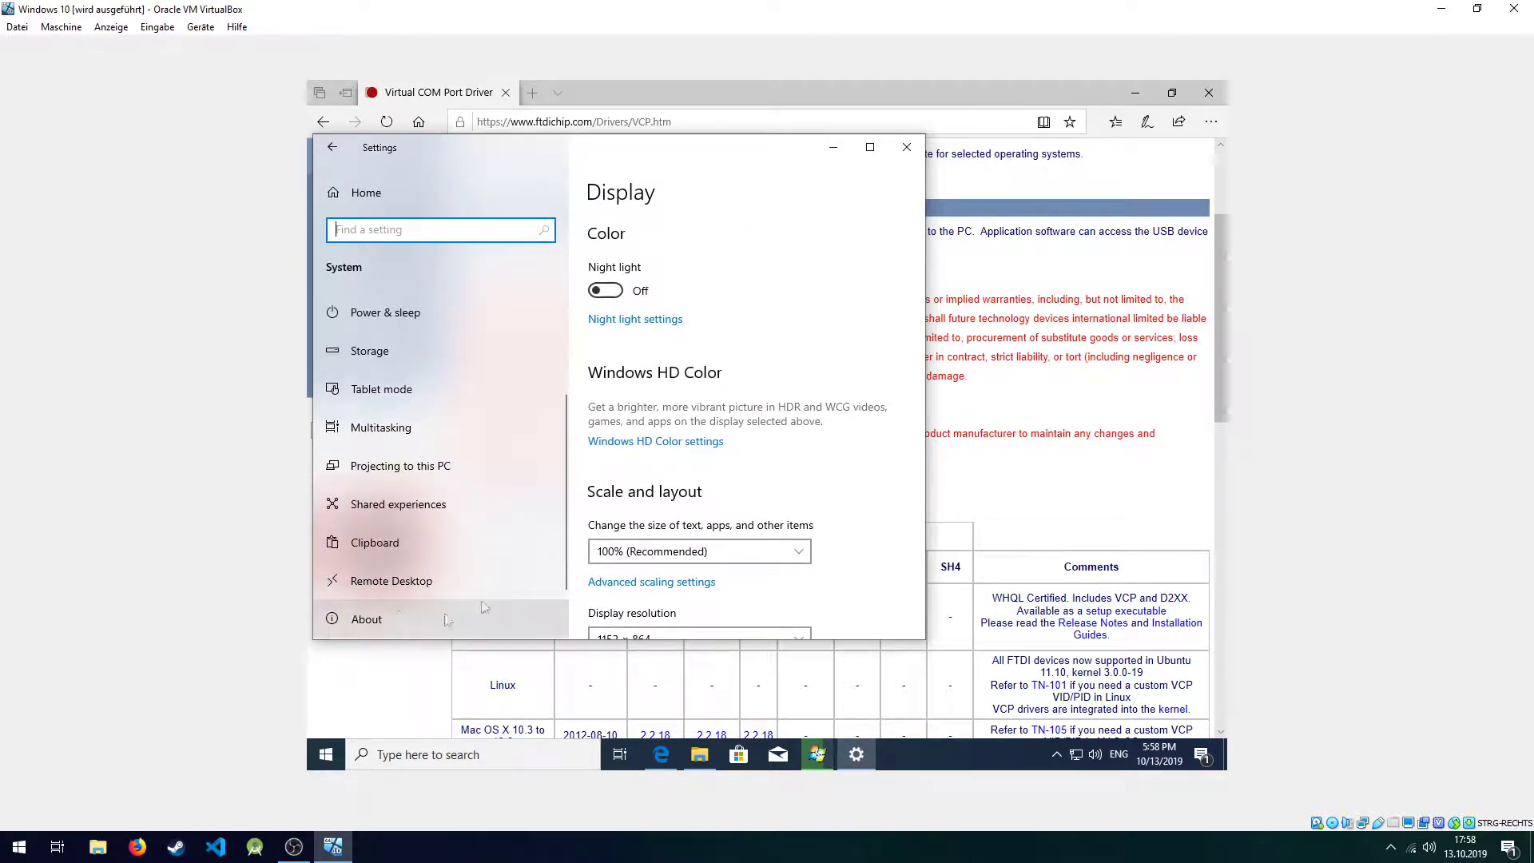
pyautogui.click(446, 620)
pyautogui.scroll(-3, 693, 490)
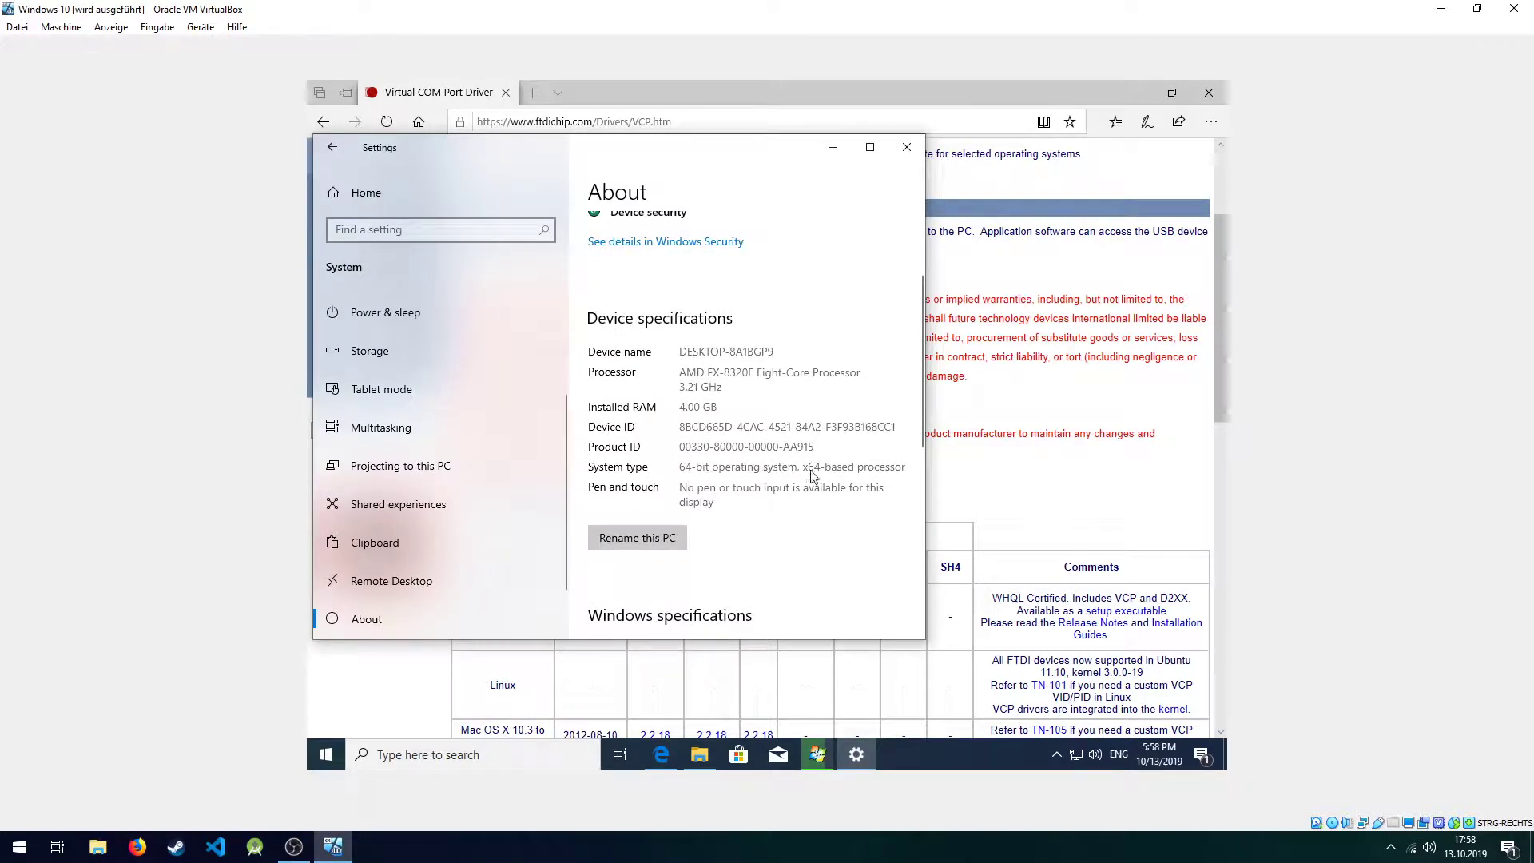
pyautogui.click(907, 147)
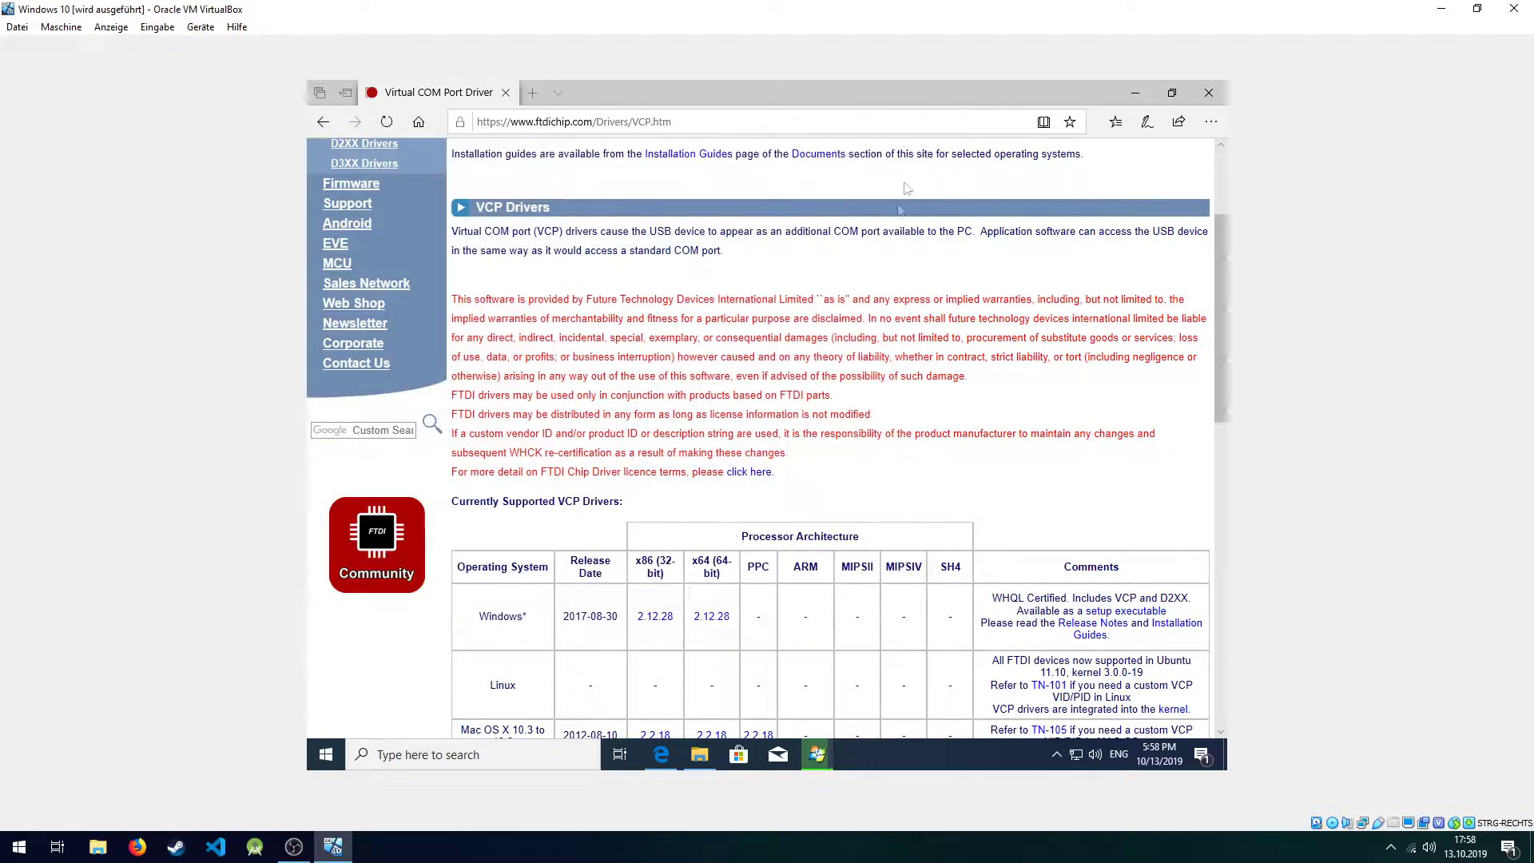
# - Start the x64 2.12.28 VCP driver download, dismiss its bar, and close Edge
pyautogui.click(723, 622)
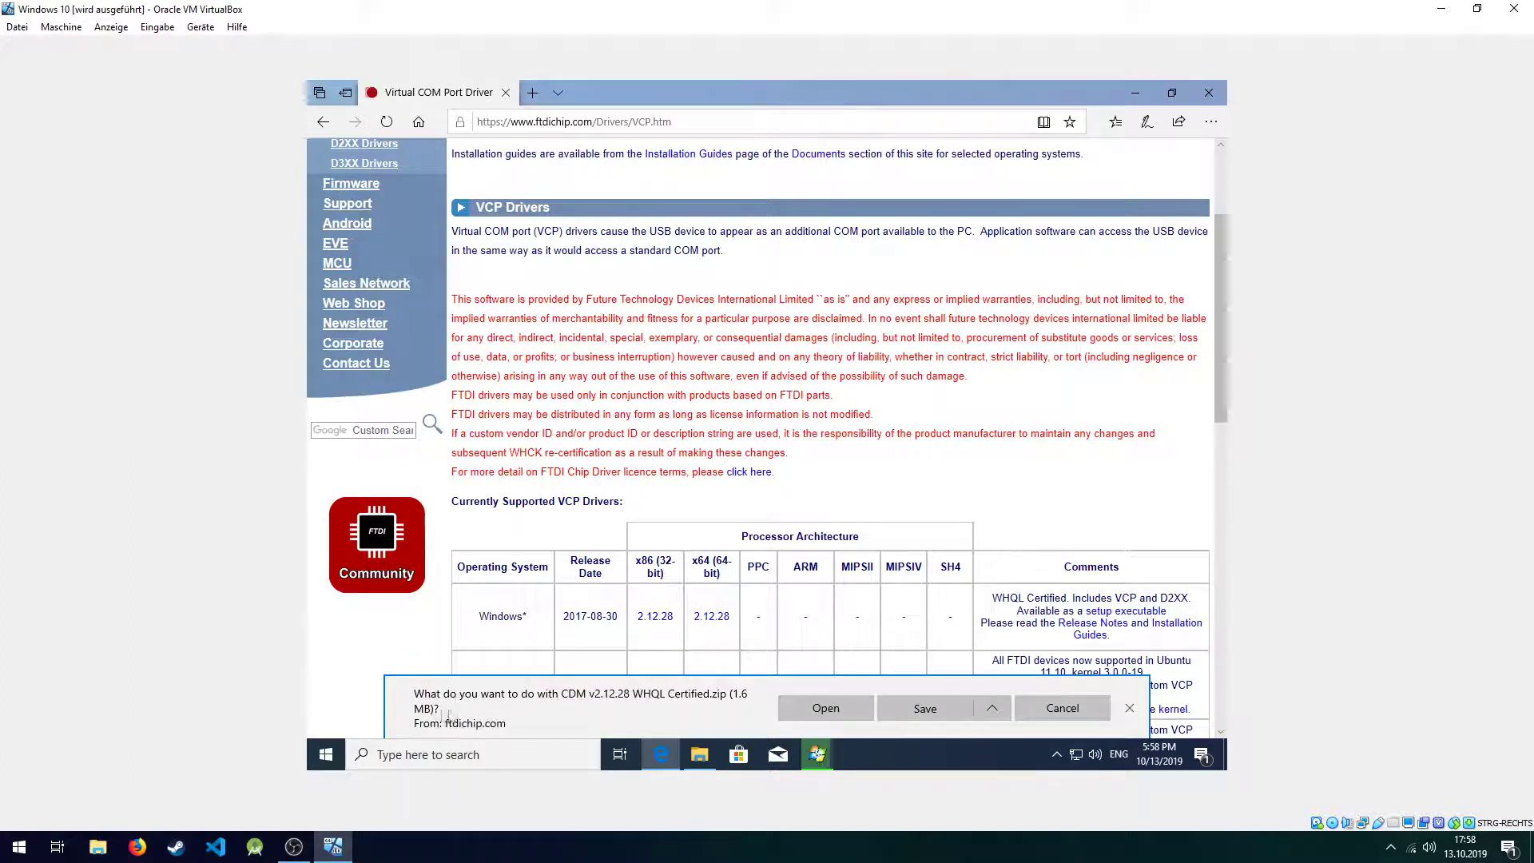
pyautogui.click(1130, 709)
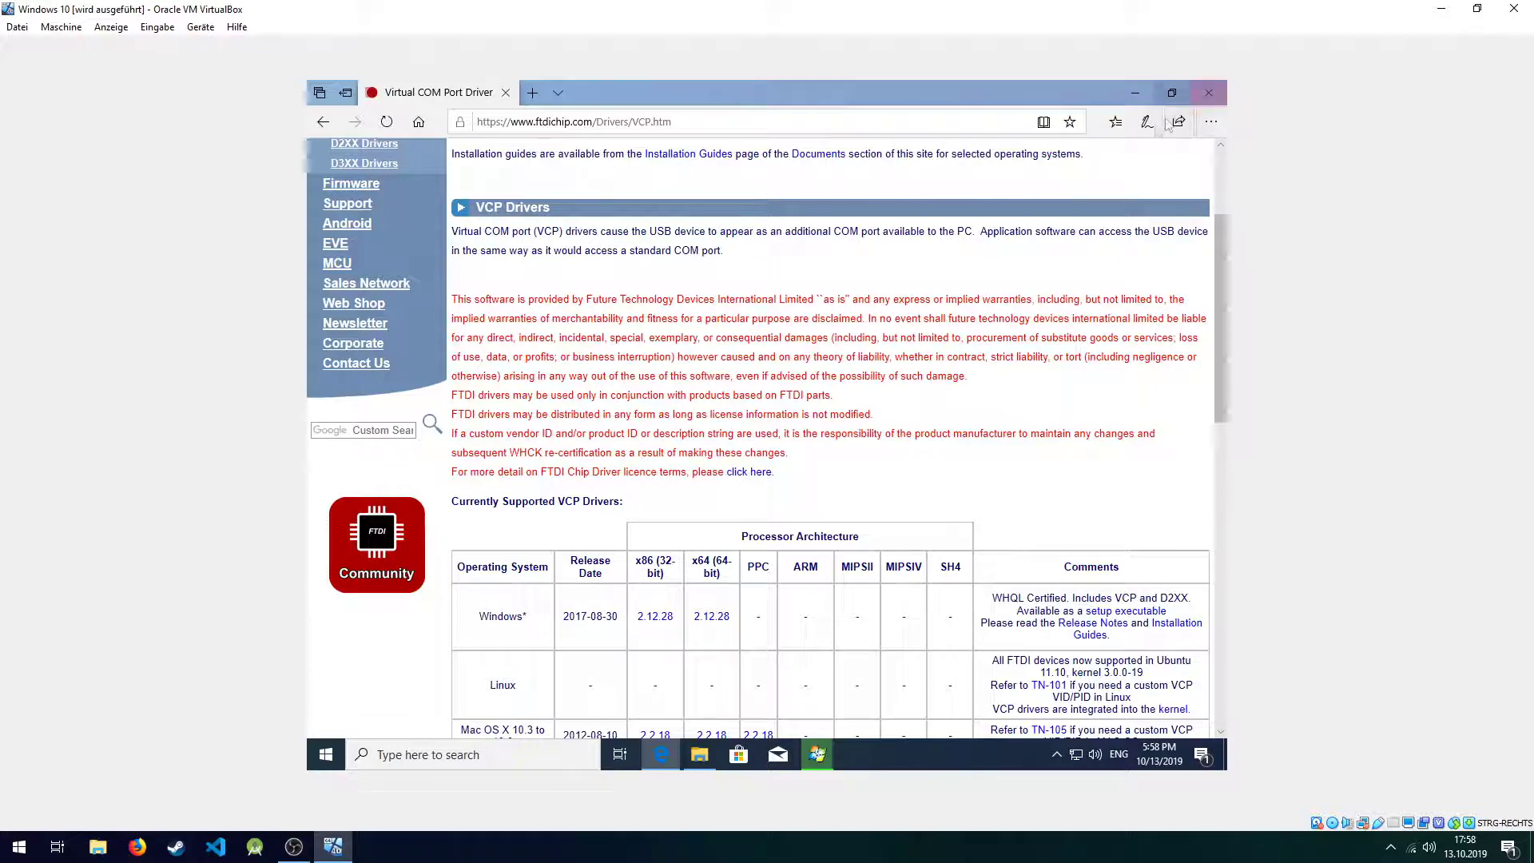
pyautogui.click(1207, 94)
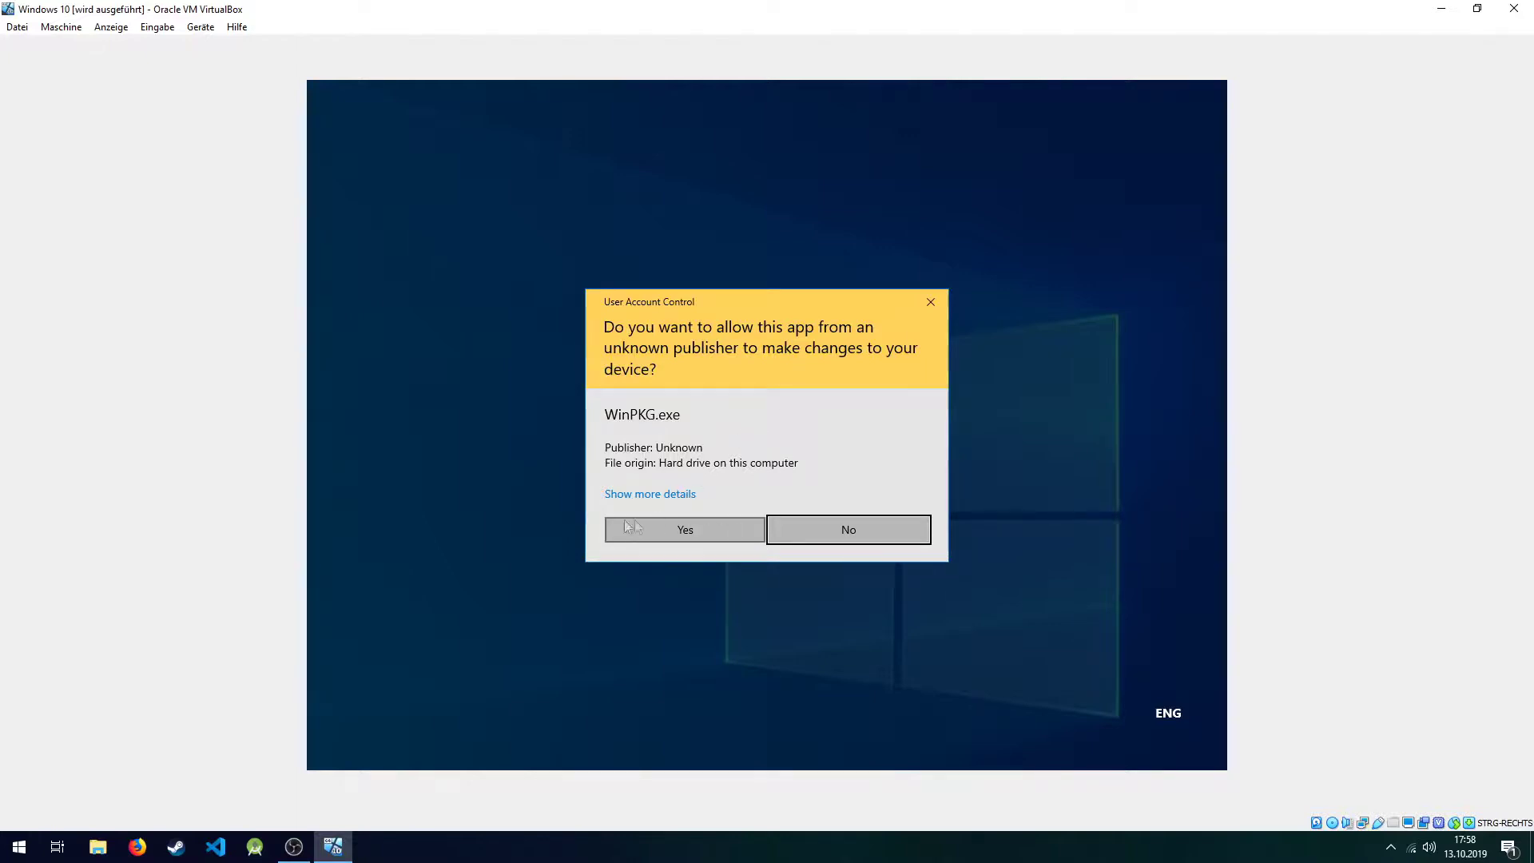
# - Allow WinPKG to run, stop its install countdown, and review the detailed component list
pyautogui.click(721, 531)
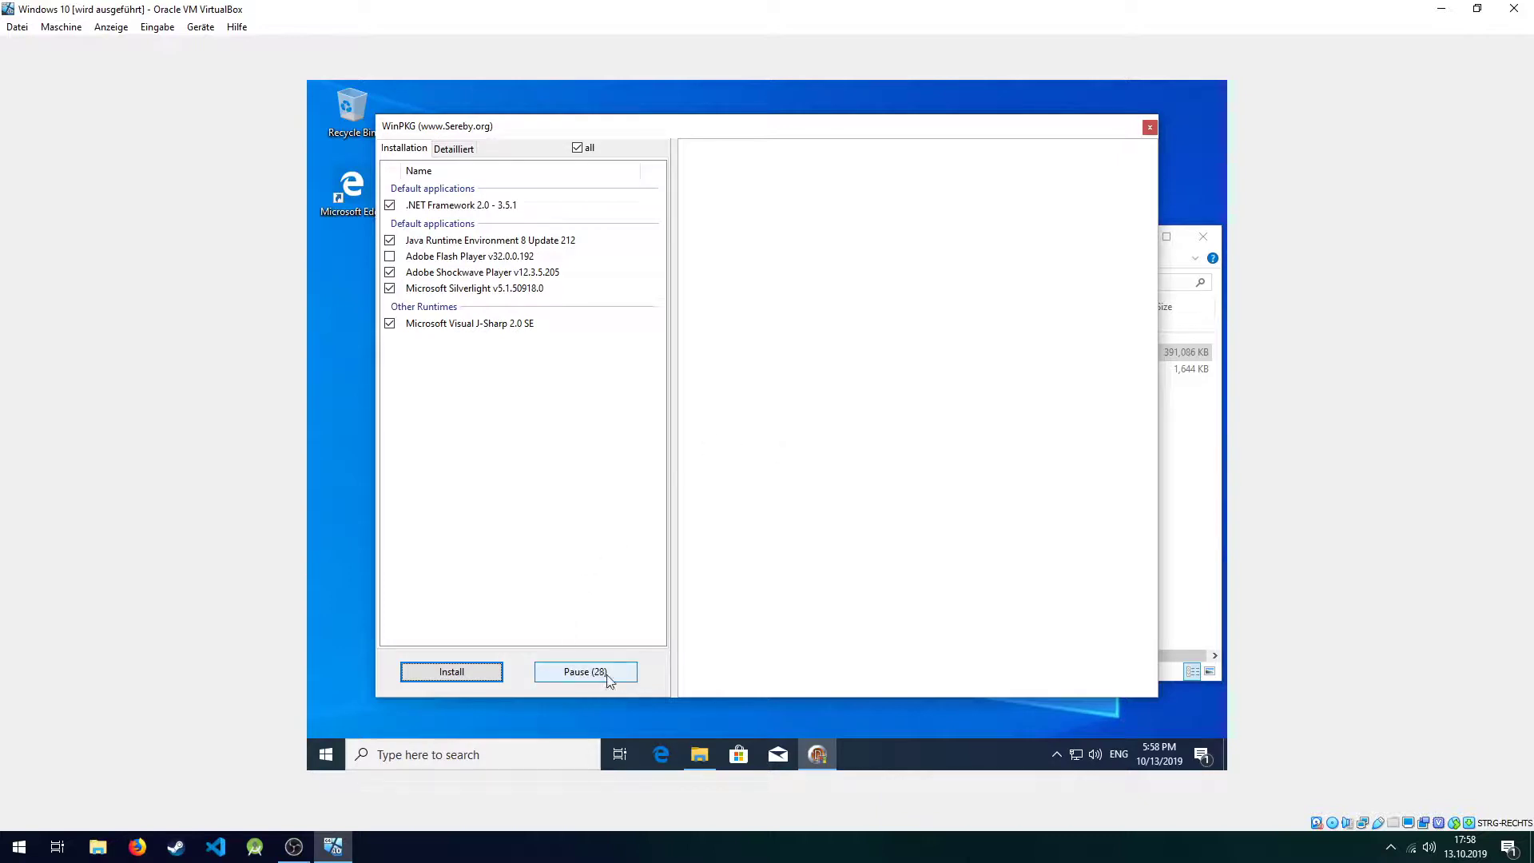
pyautogui.click(390, 240)
pyautogui.click(390, 240)
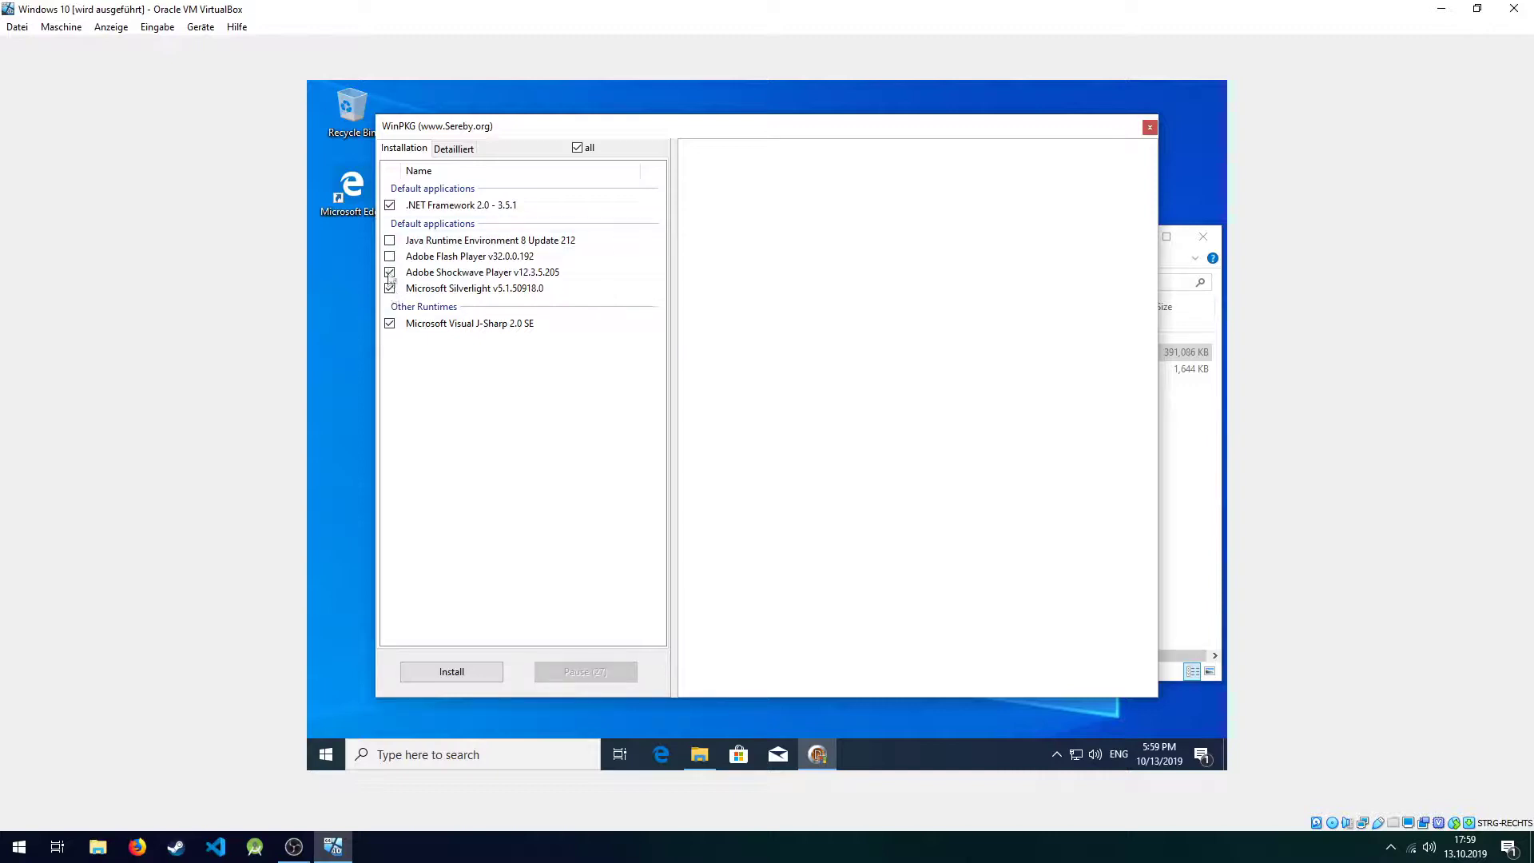
pyautogui.click(453, 150)
pyautogui.click(405, 149)
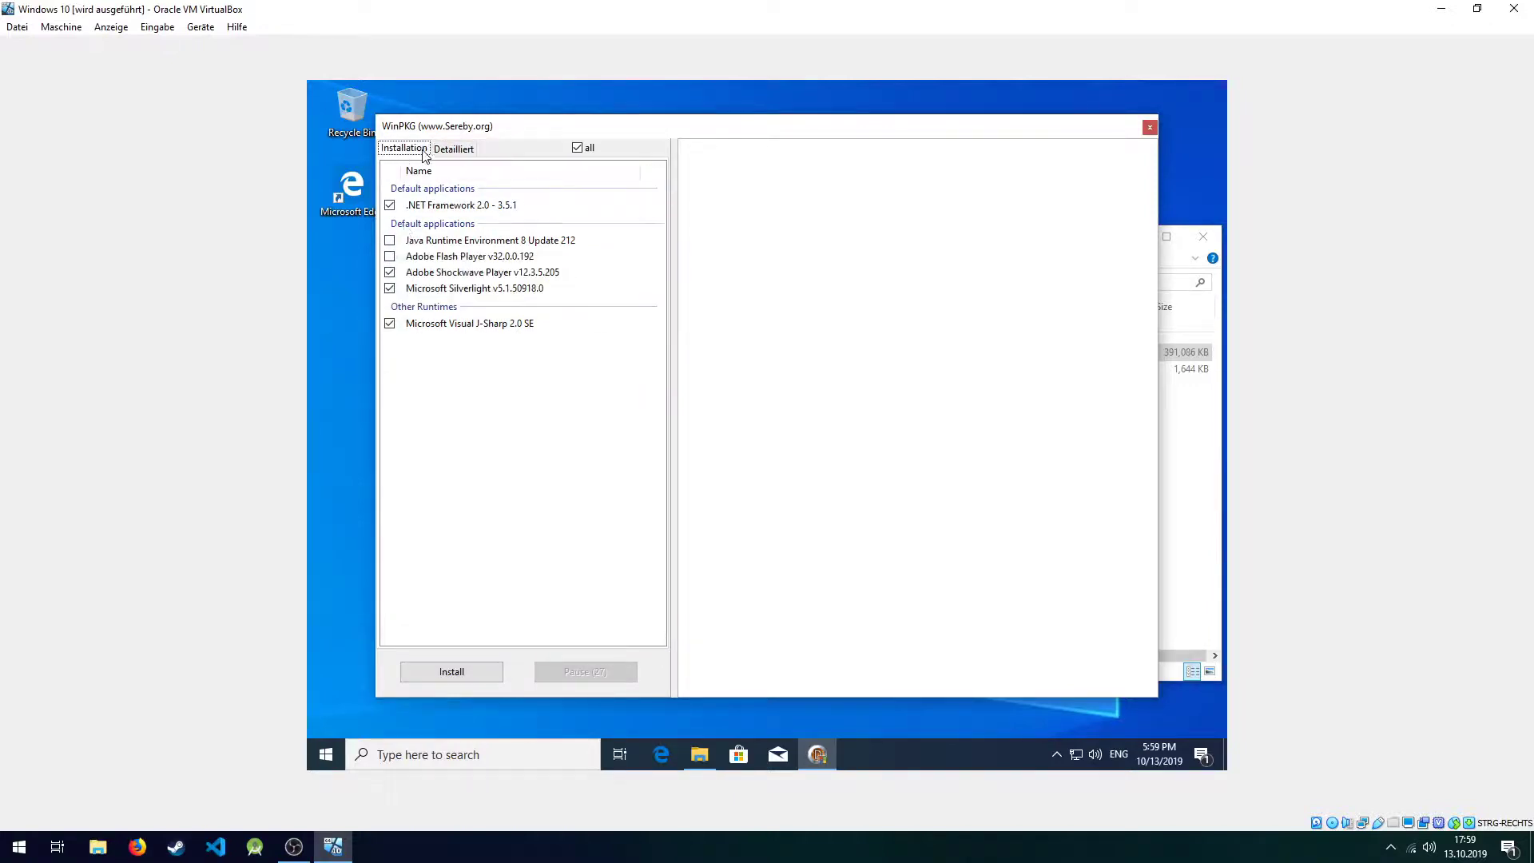
# - Leave Java Runtime Environment 8 and Adobe Shockwave Player unticked, review component descriptions, and close WinPKG
pyautogui.click(390, 240)
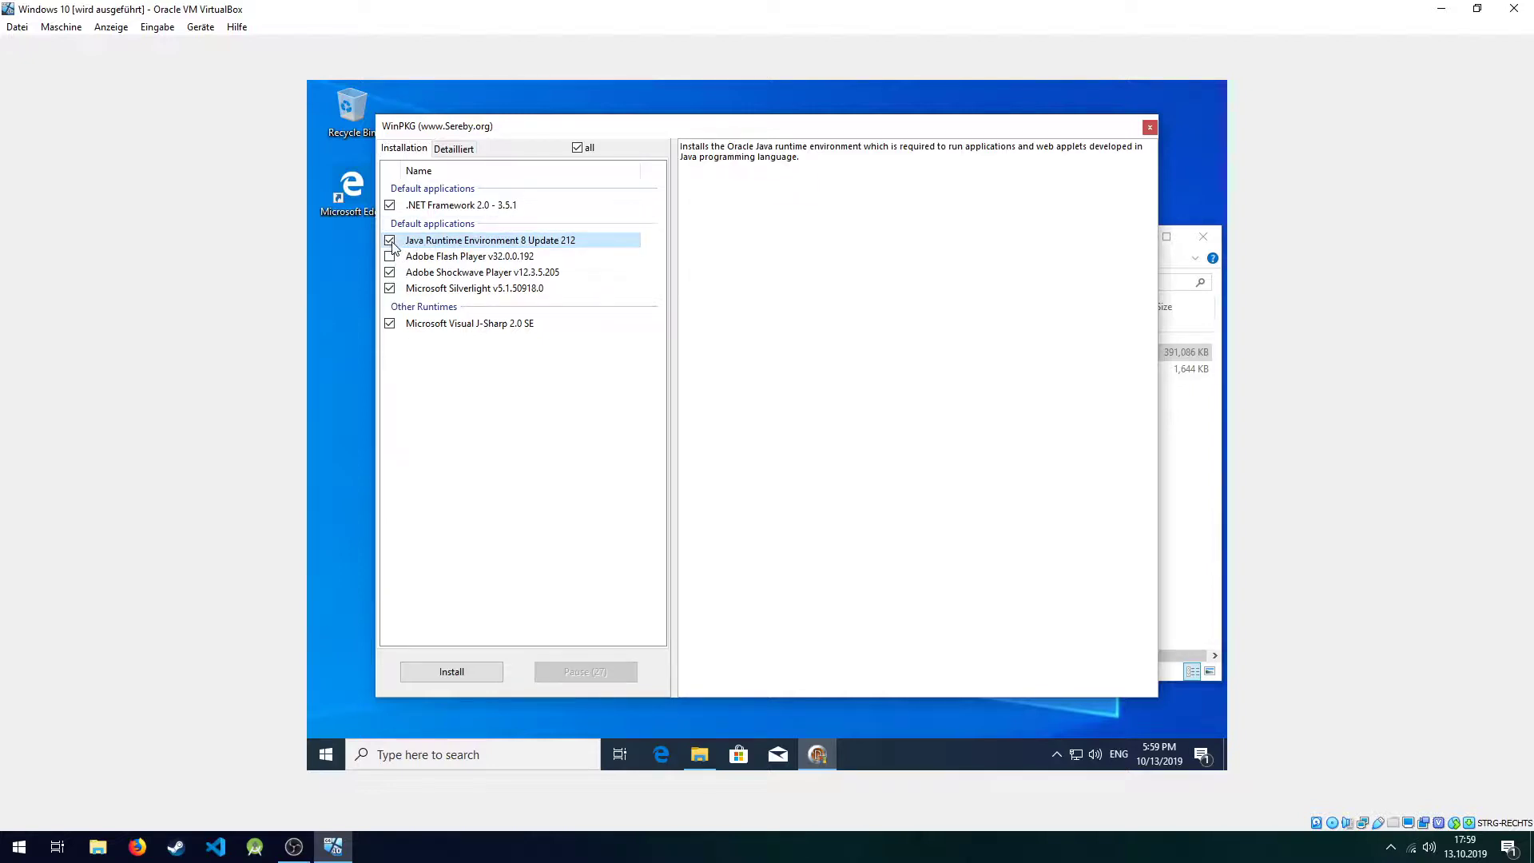
pyautogui.click(390, 240)
pyautogui.click(450, 257)
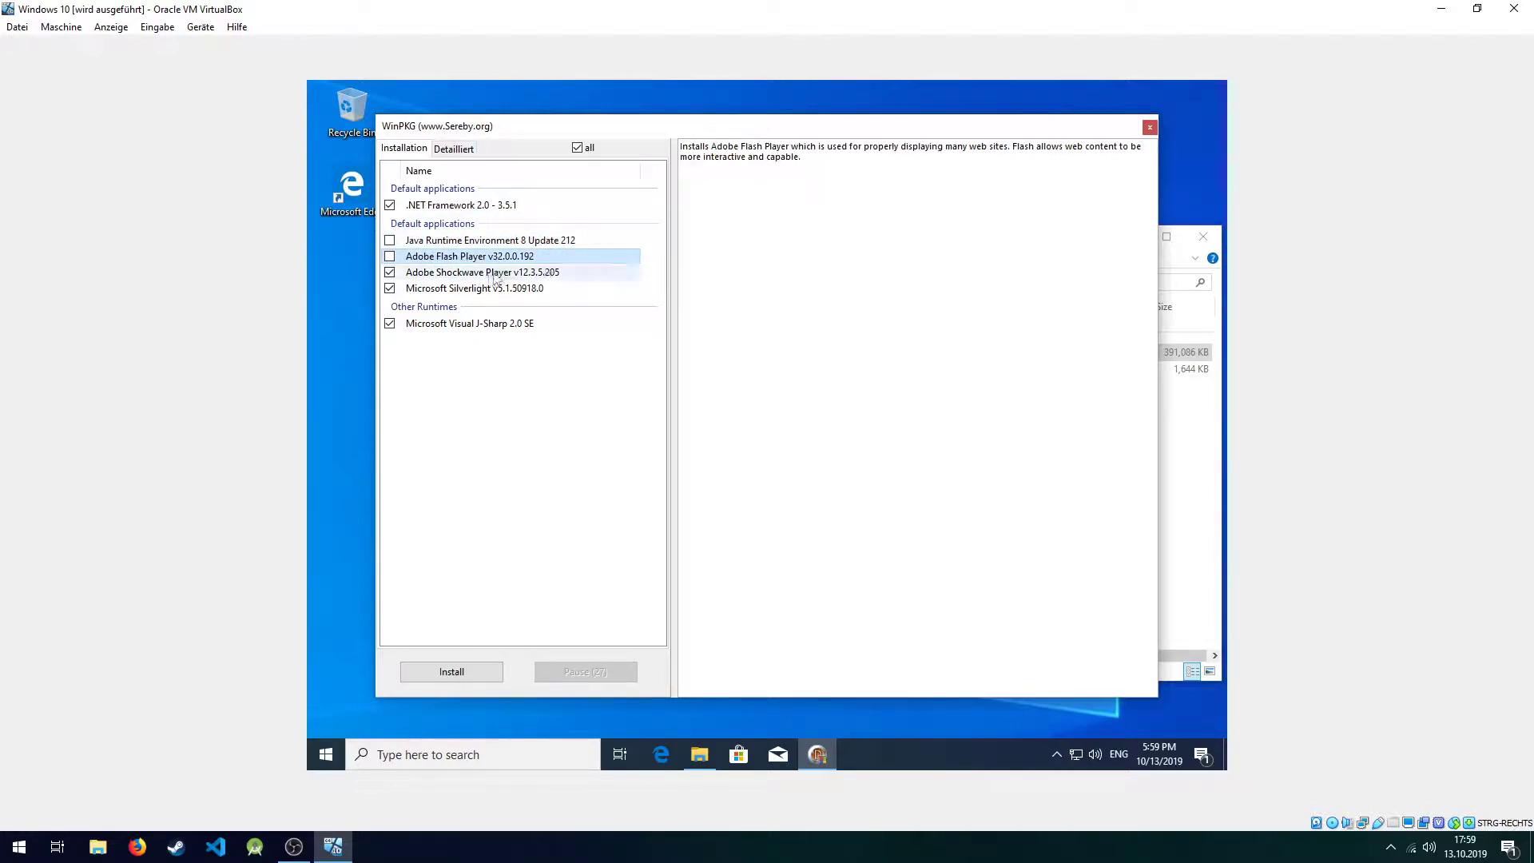
pyautogui.click(489, 274)
pyautogui.click(391, 273)
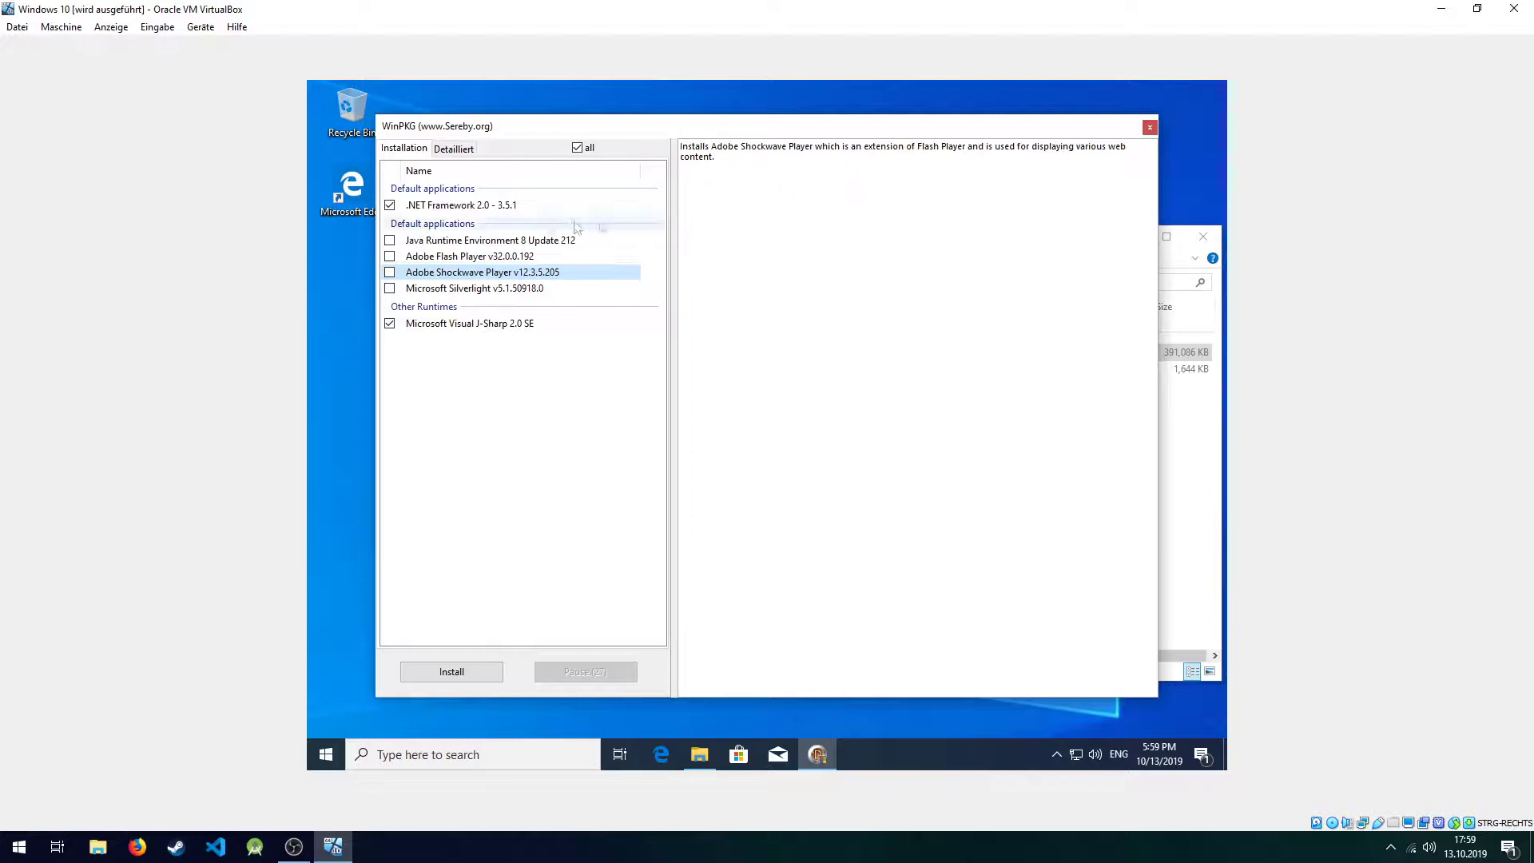
pyautogui.click(539, 208)
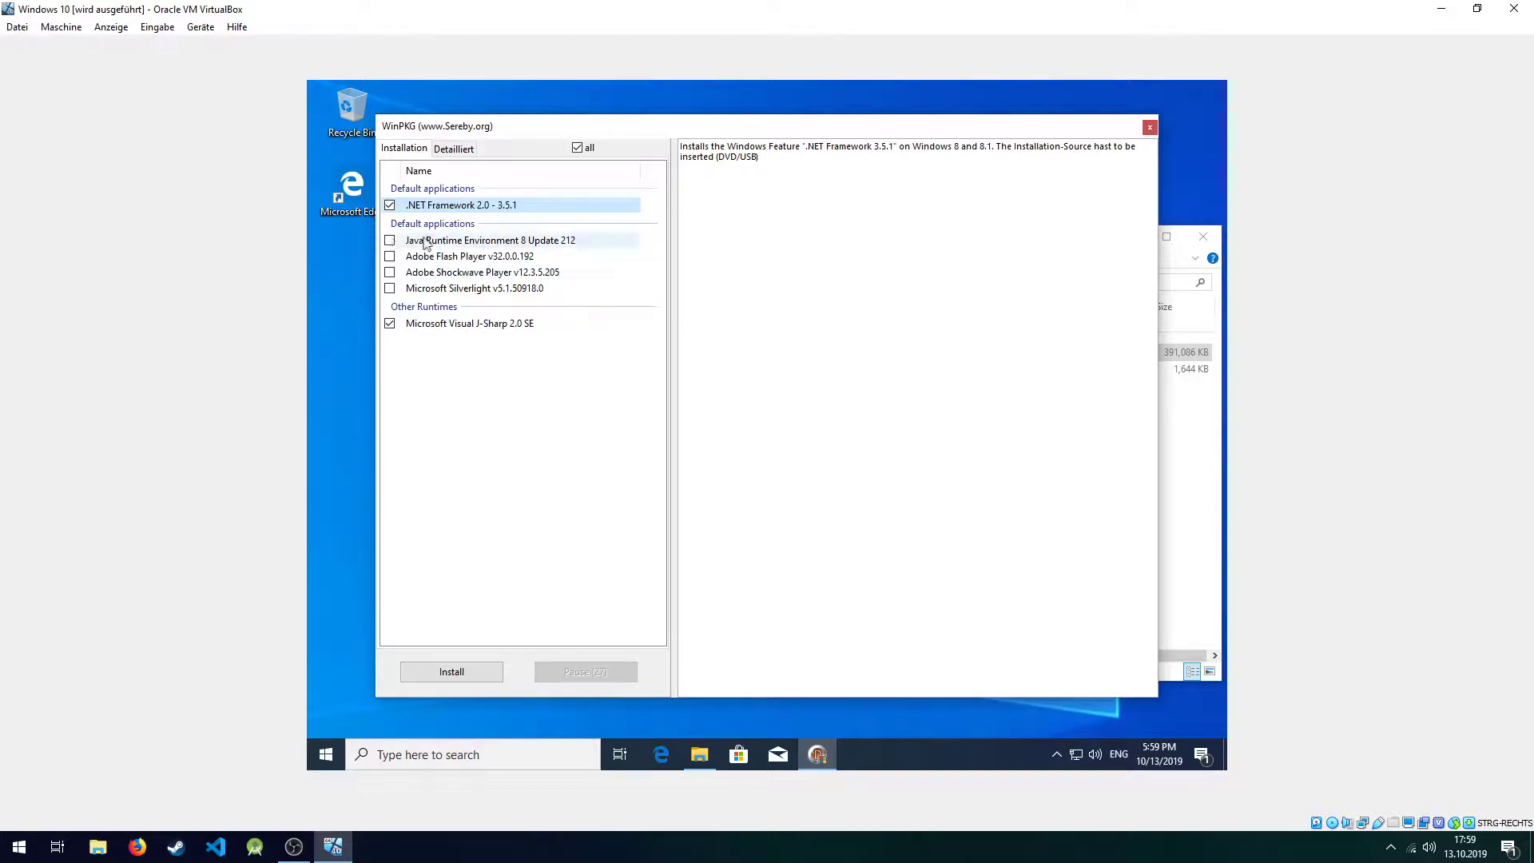
pyautogui.click(427, 241)
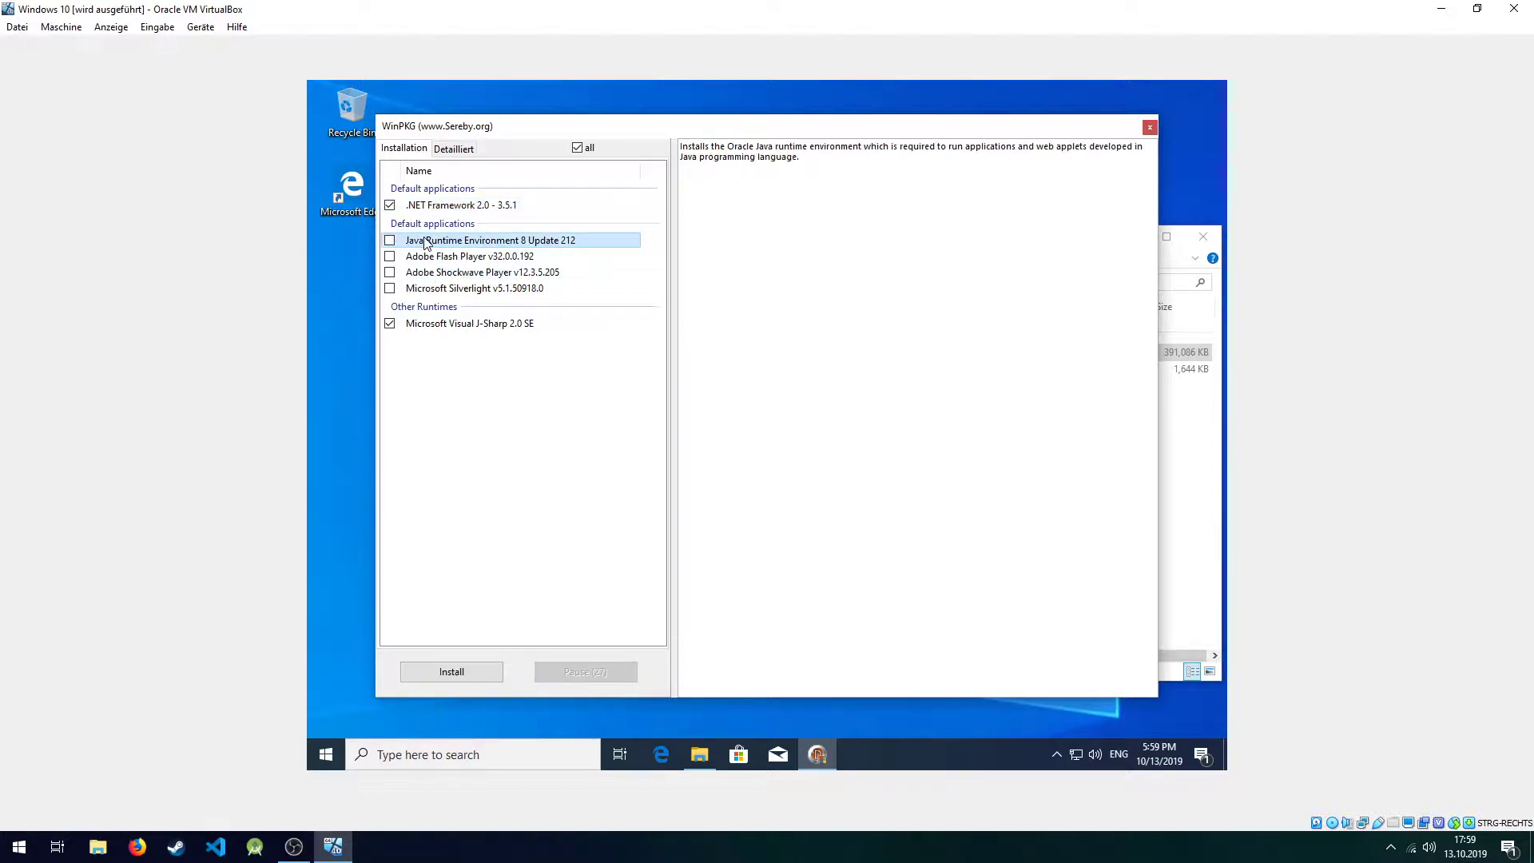
pyautogui.click(1150, 128)
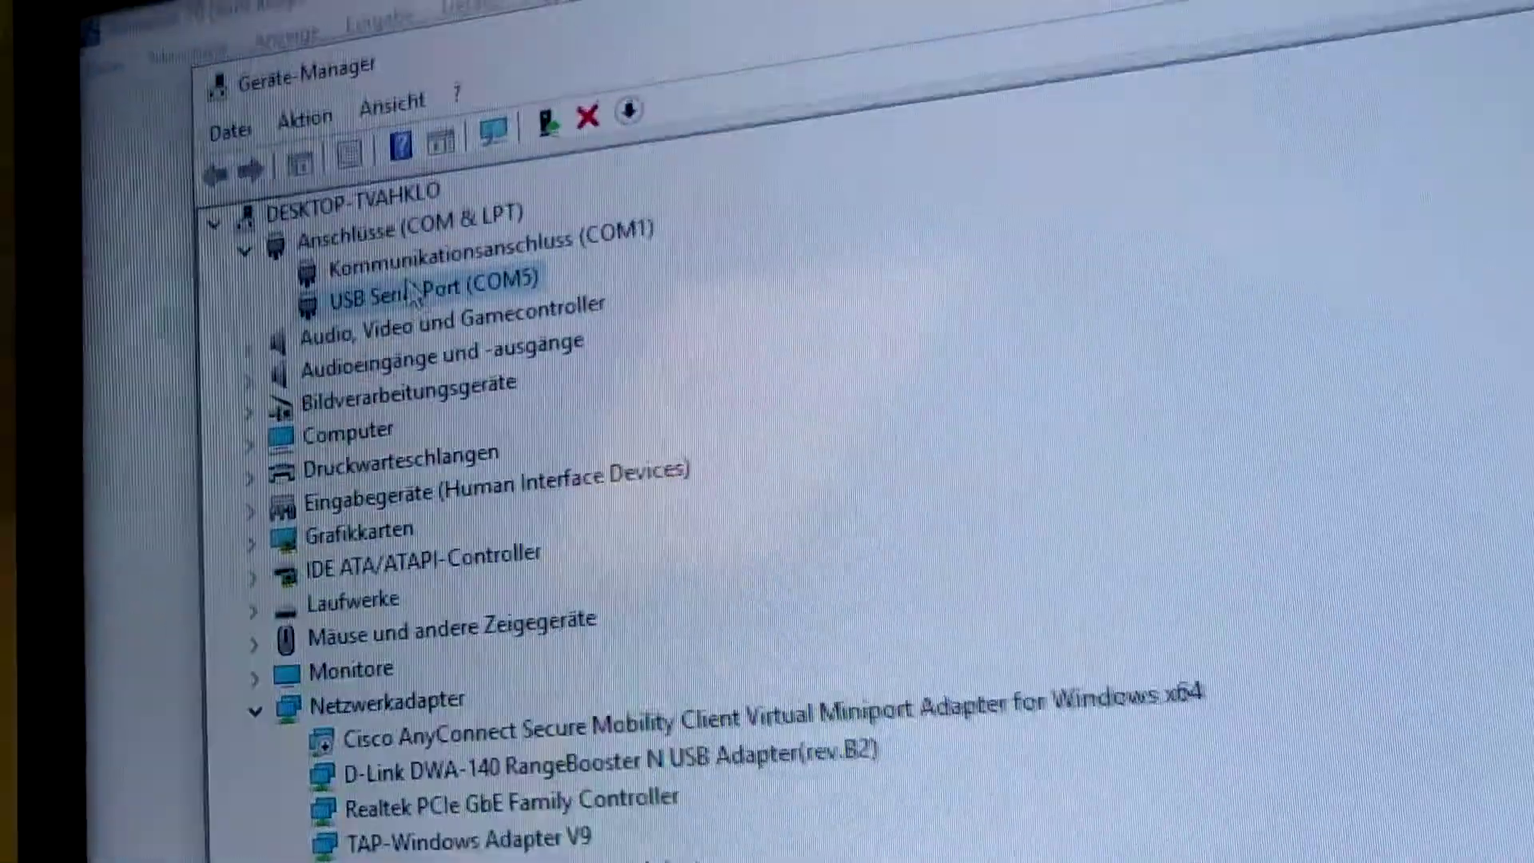
# - Bring up the actions menu for USB Serial Port (COM5) in Device Manager
pyautogui.rightClick(414, 291)
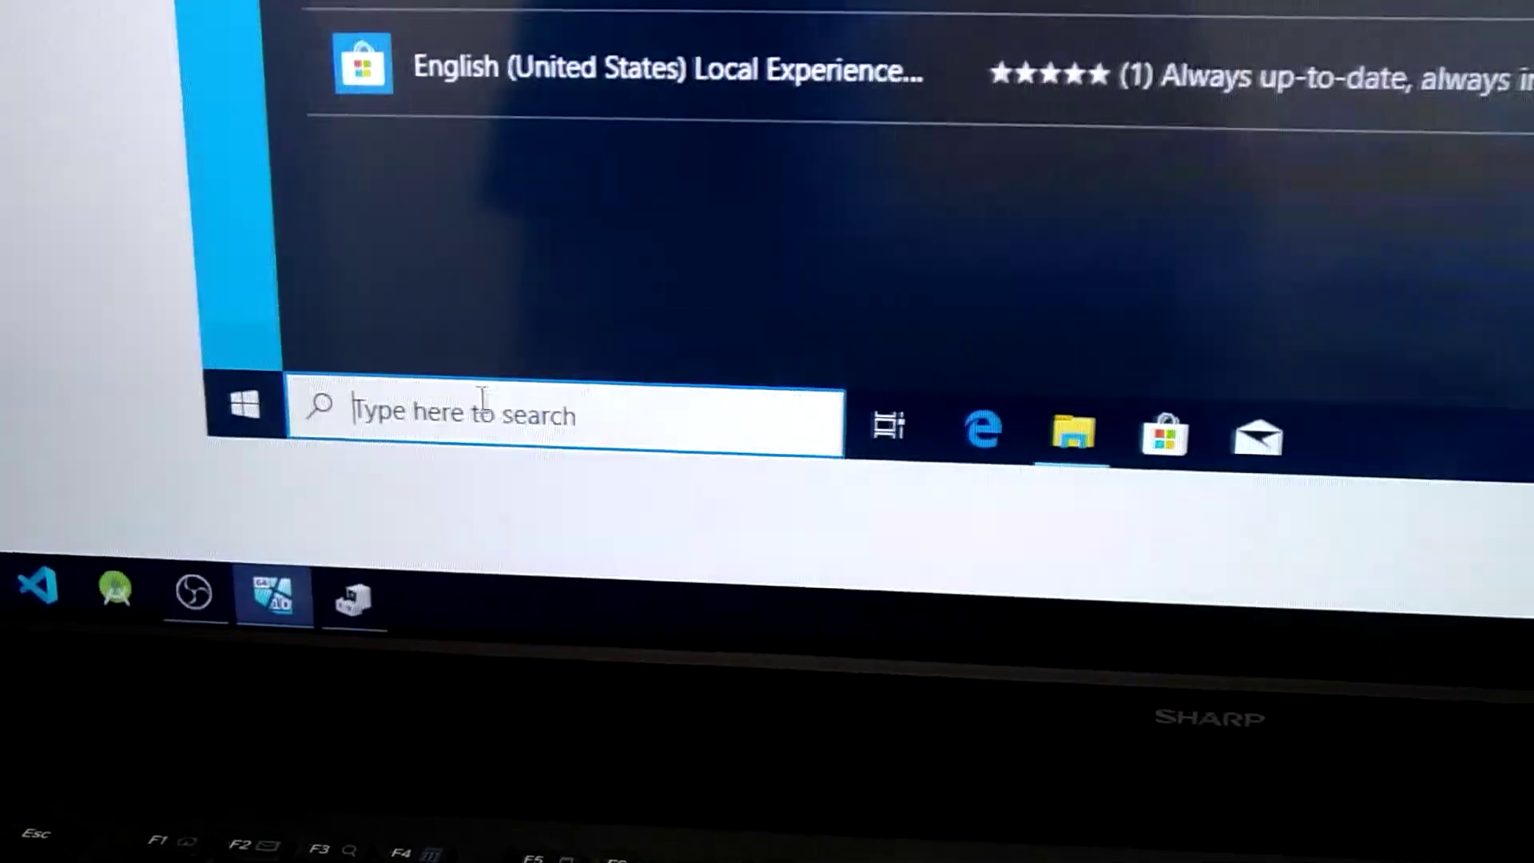
# - Search 'contr' and go via Control Panel > Hardware and Sound to Device Manager
pyautogui.write('contr')
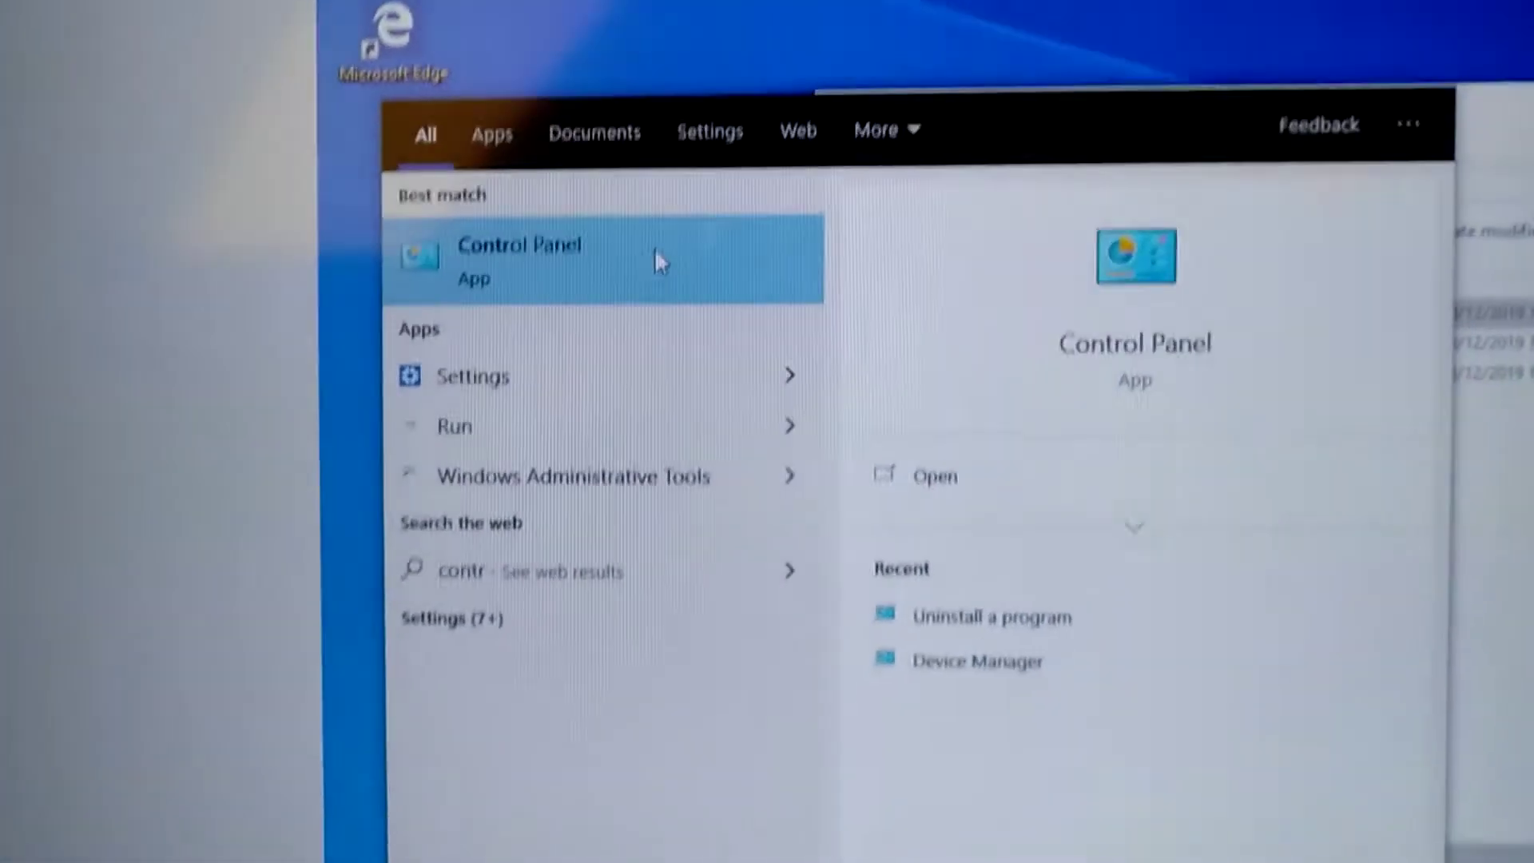
pyautogui.click(655, 254)
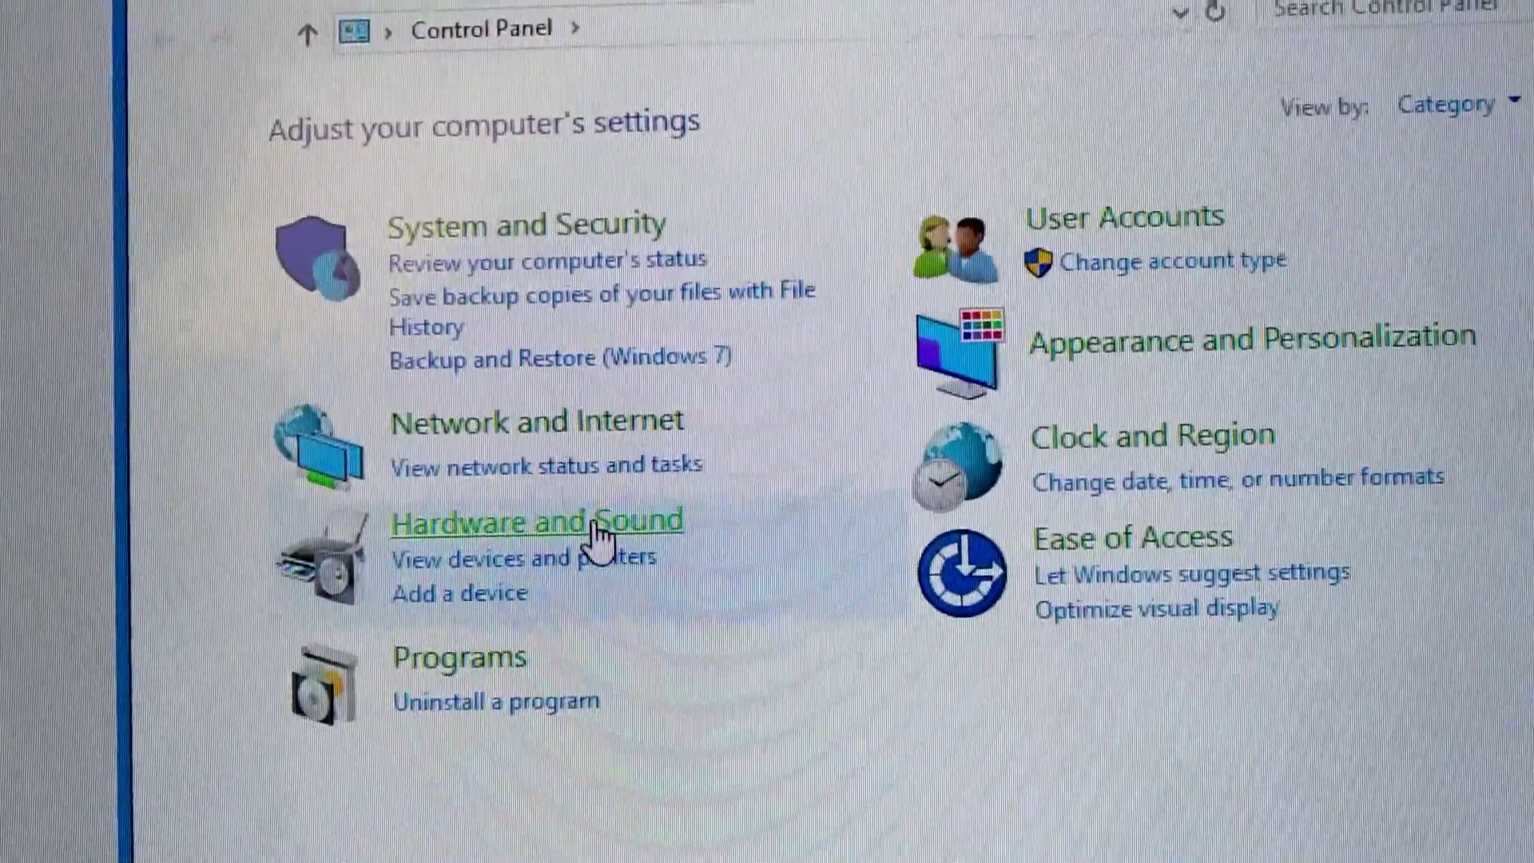
pyautogui.click(569, 559)
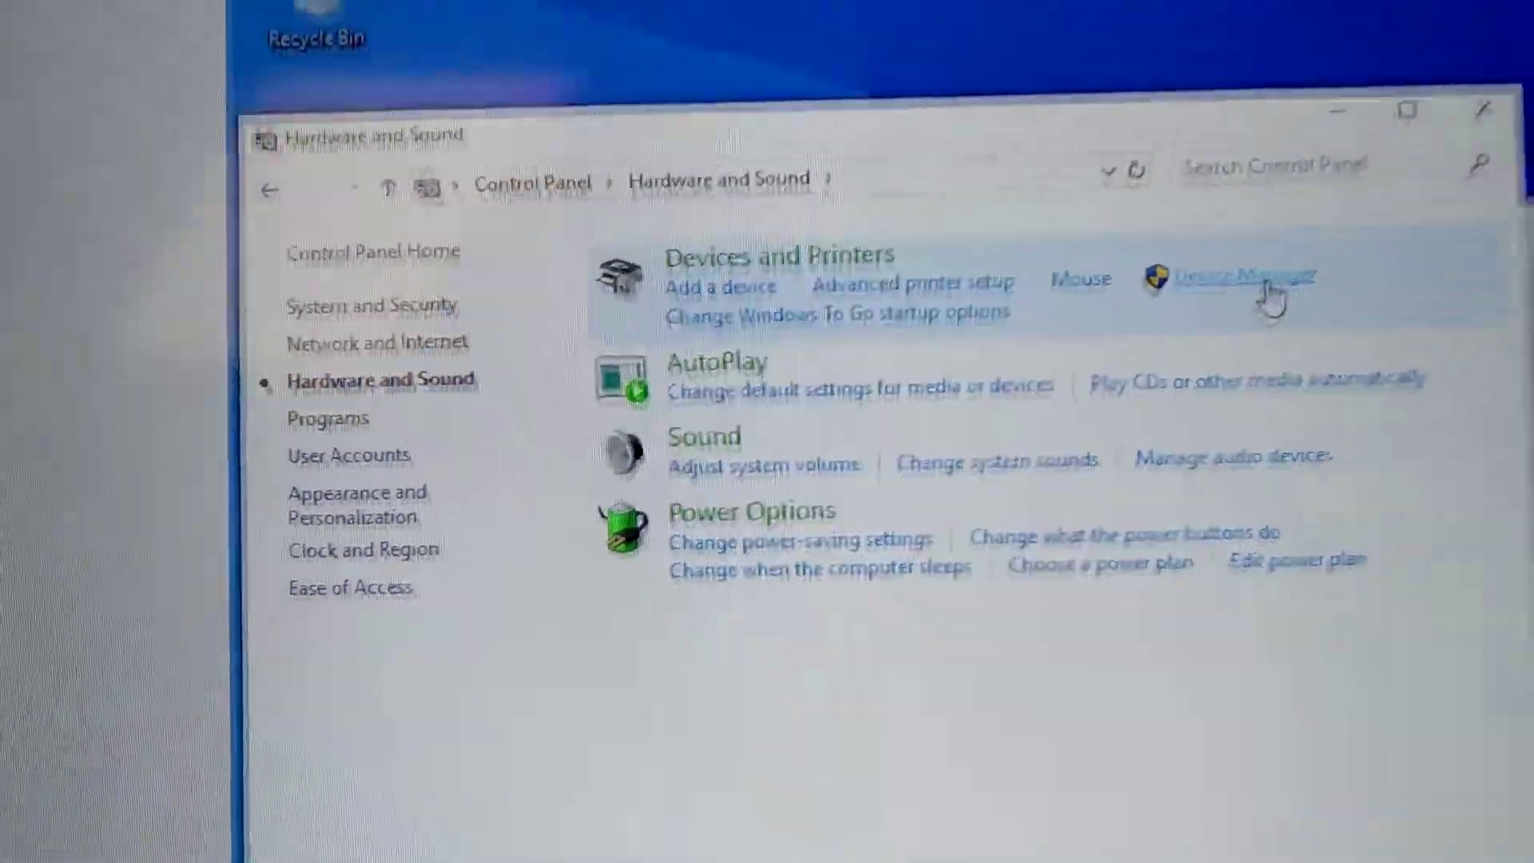
pyautogui.click(1301, 206)
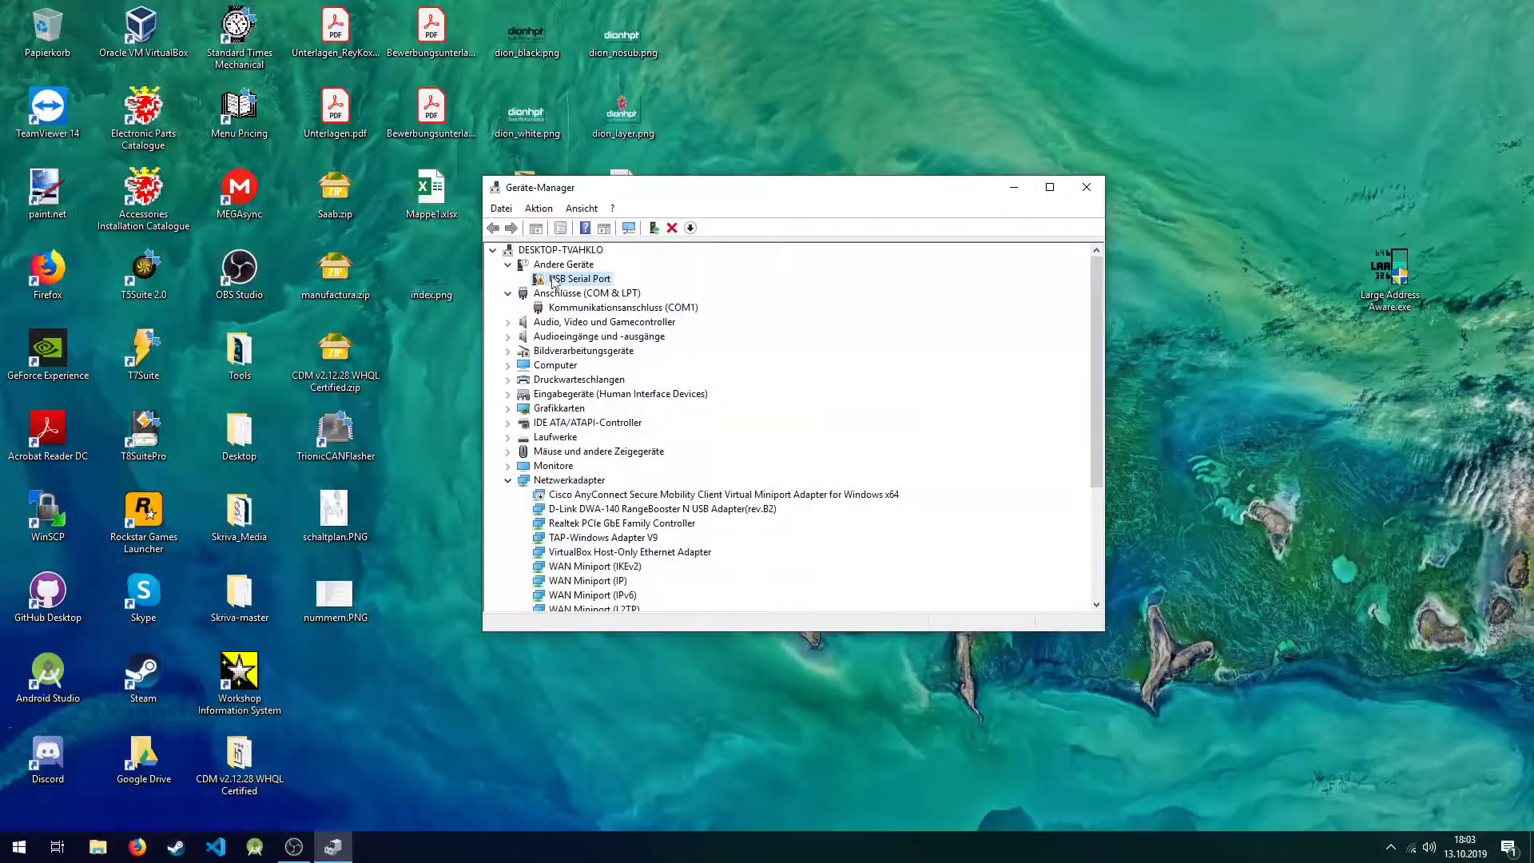
# - Check the driverless USB Serial Port's menu, then clear space for the CDM zip by moving Device Manager right
pyautogui.rightClick(574, 283)
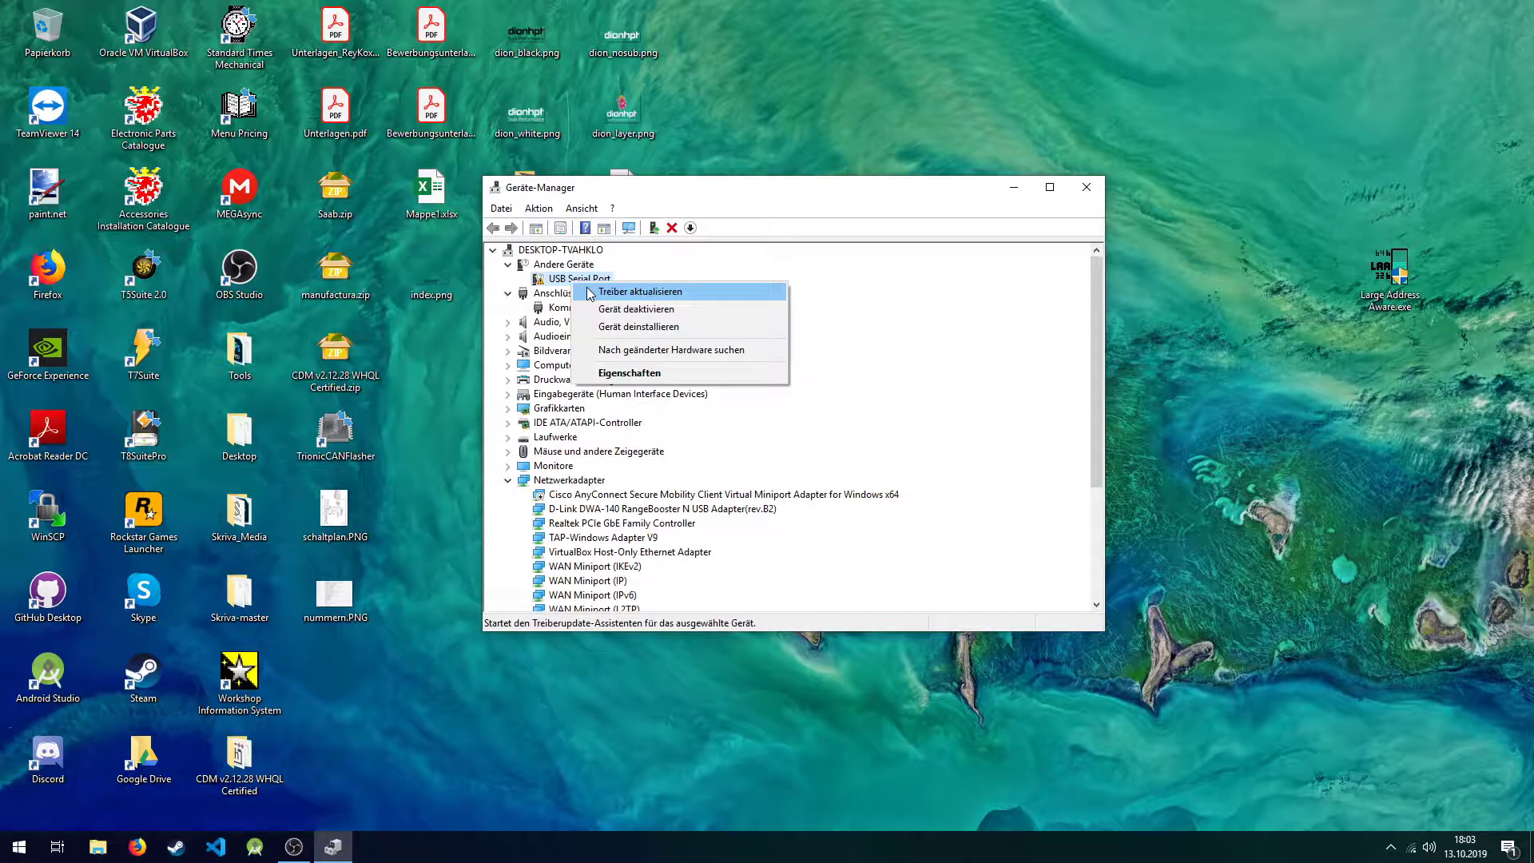
pyautogui.click(424, 359)
pyautogui.moveTo(356, 373); pyautogui.dragTo(449, 452)
pyautogui.moveTo(600, 180); pyautogui.dragTo(769, 166)
pyautogui.moveTo(429, 451); pyautogui.dragTo(525, 452)
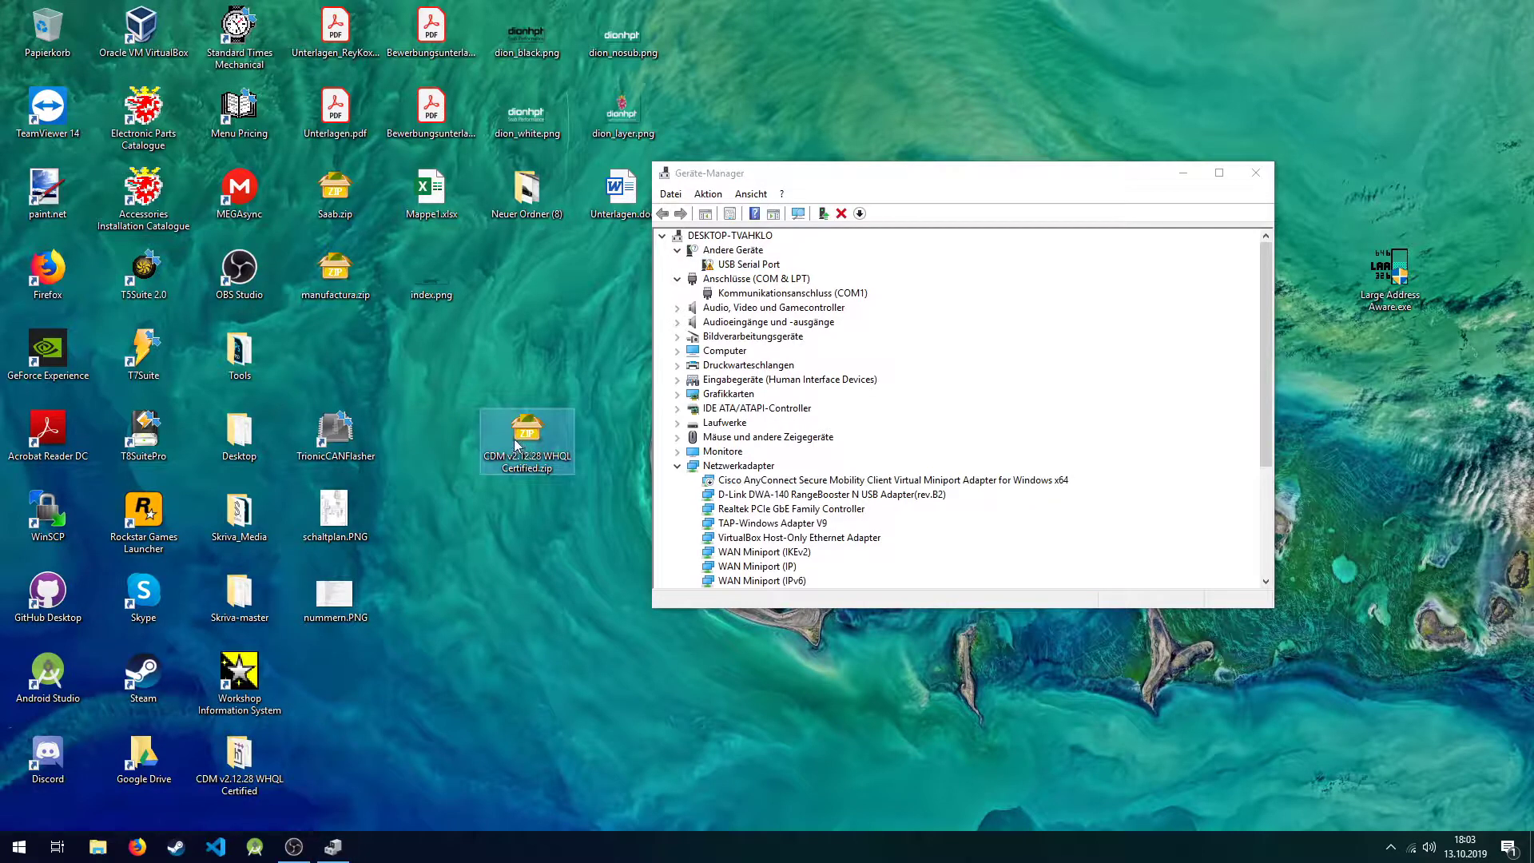
# - Extract the CDM zip with PeaZip's Entpacke hier and open the CDM v2.12.28 WHQL Certified folder
pyautogui.rightClick(516, 445)
pyautogui.press('Escape')
pyautogui.rightClick(507, 462)
pyautogui.moveTo(632, 485)
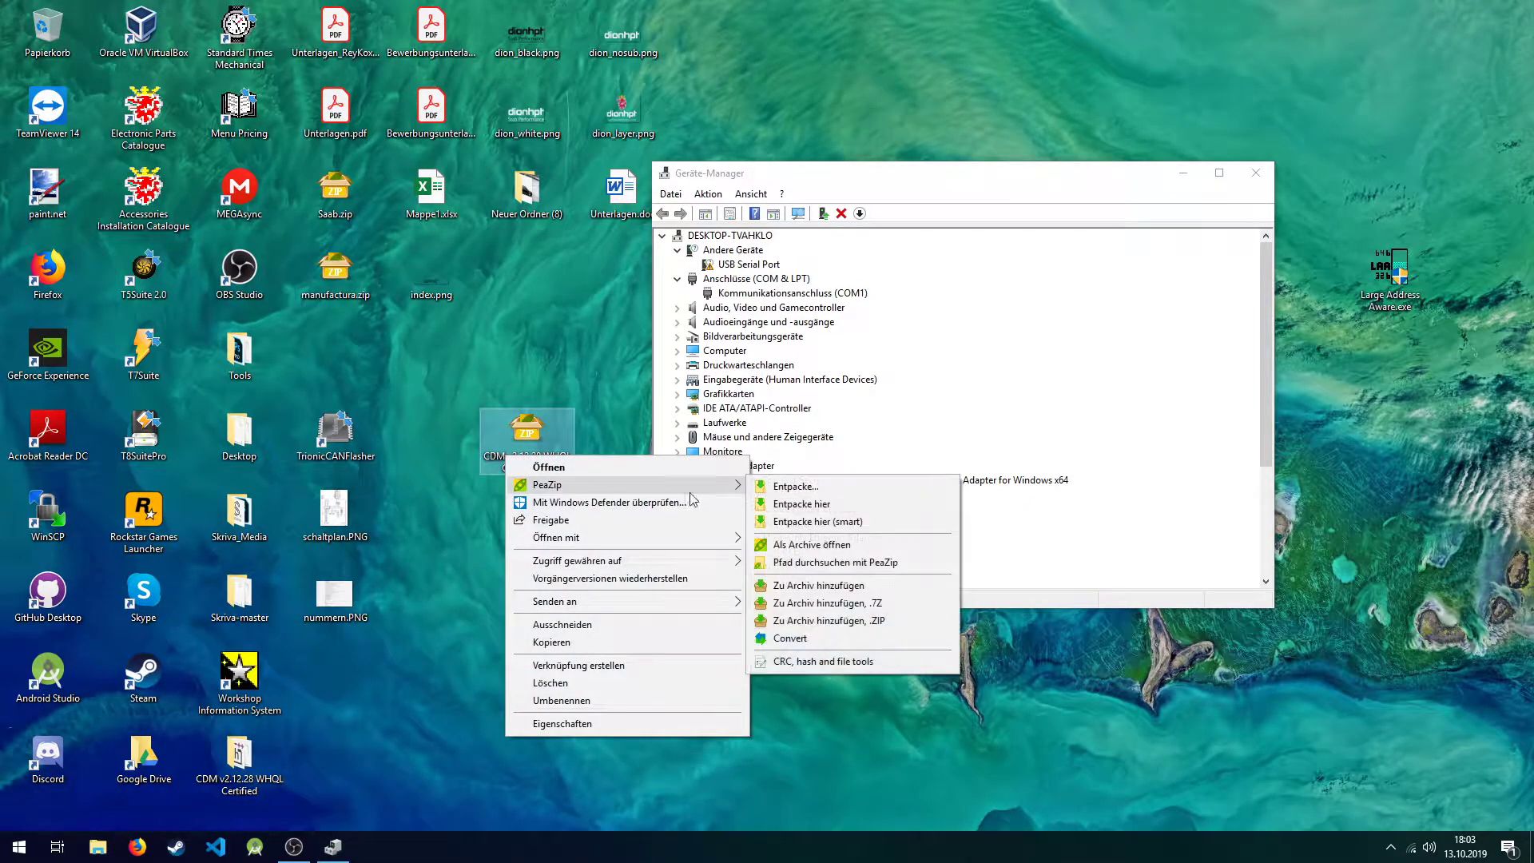
pyautogui.click(801, 504)
pyautogui.click(231, 765)
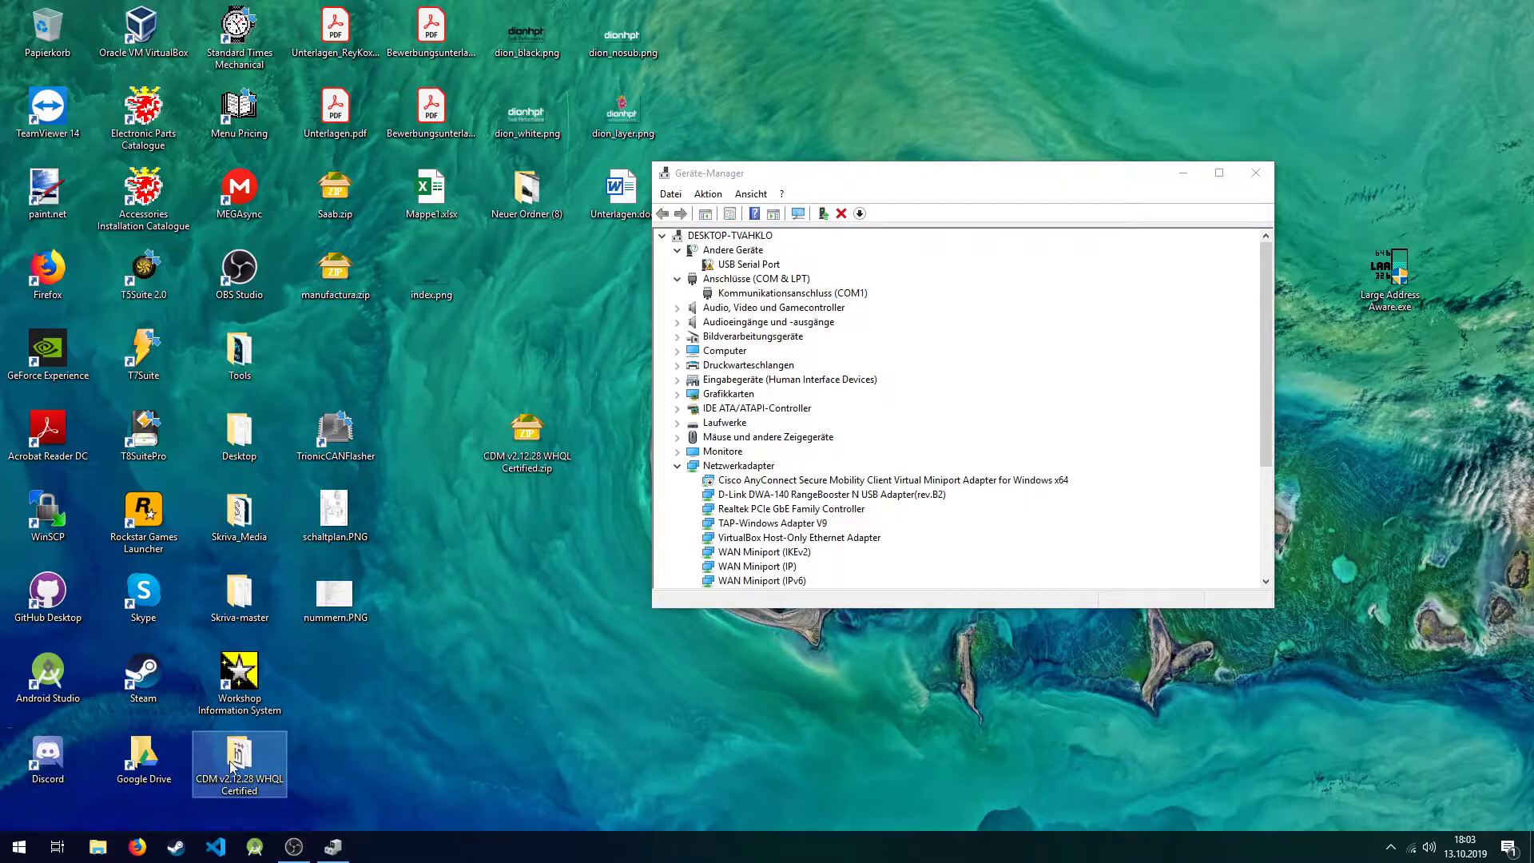
pyautogui.doubleClick(231, 765)
pyautogui.moveTo(712, 178); pyautogui.dragTo(581, 447)
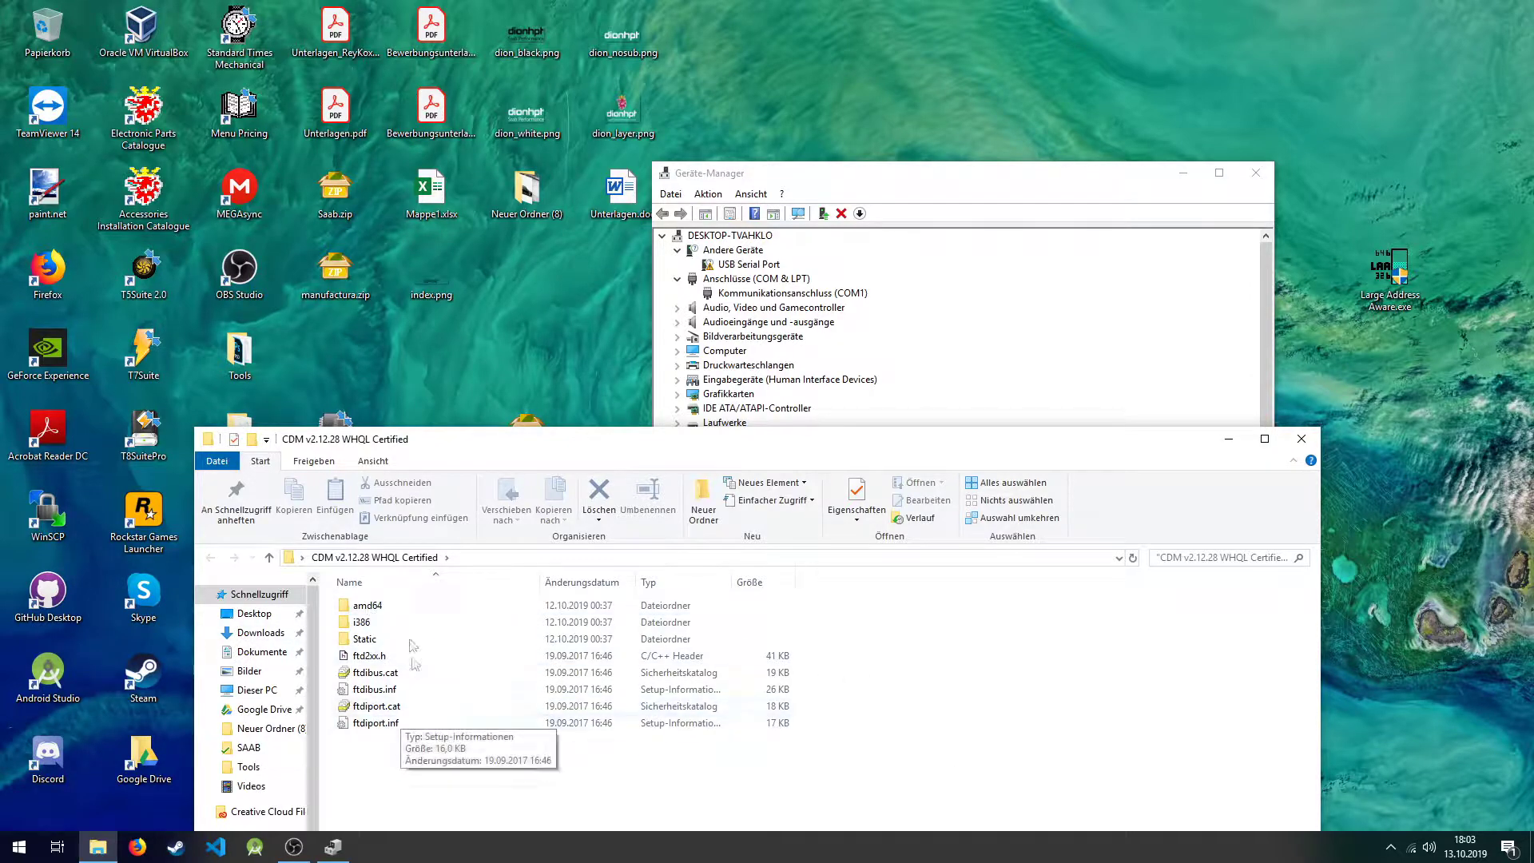
# - Inspect the amd64, Static\amd64 and Static\i386 folders, then return to USB Serial Port in Device Manager
pyautogui.doubleClick(394, 610)
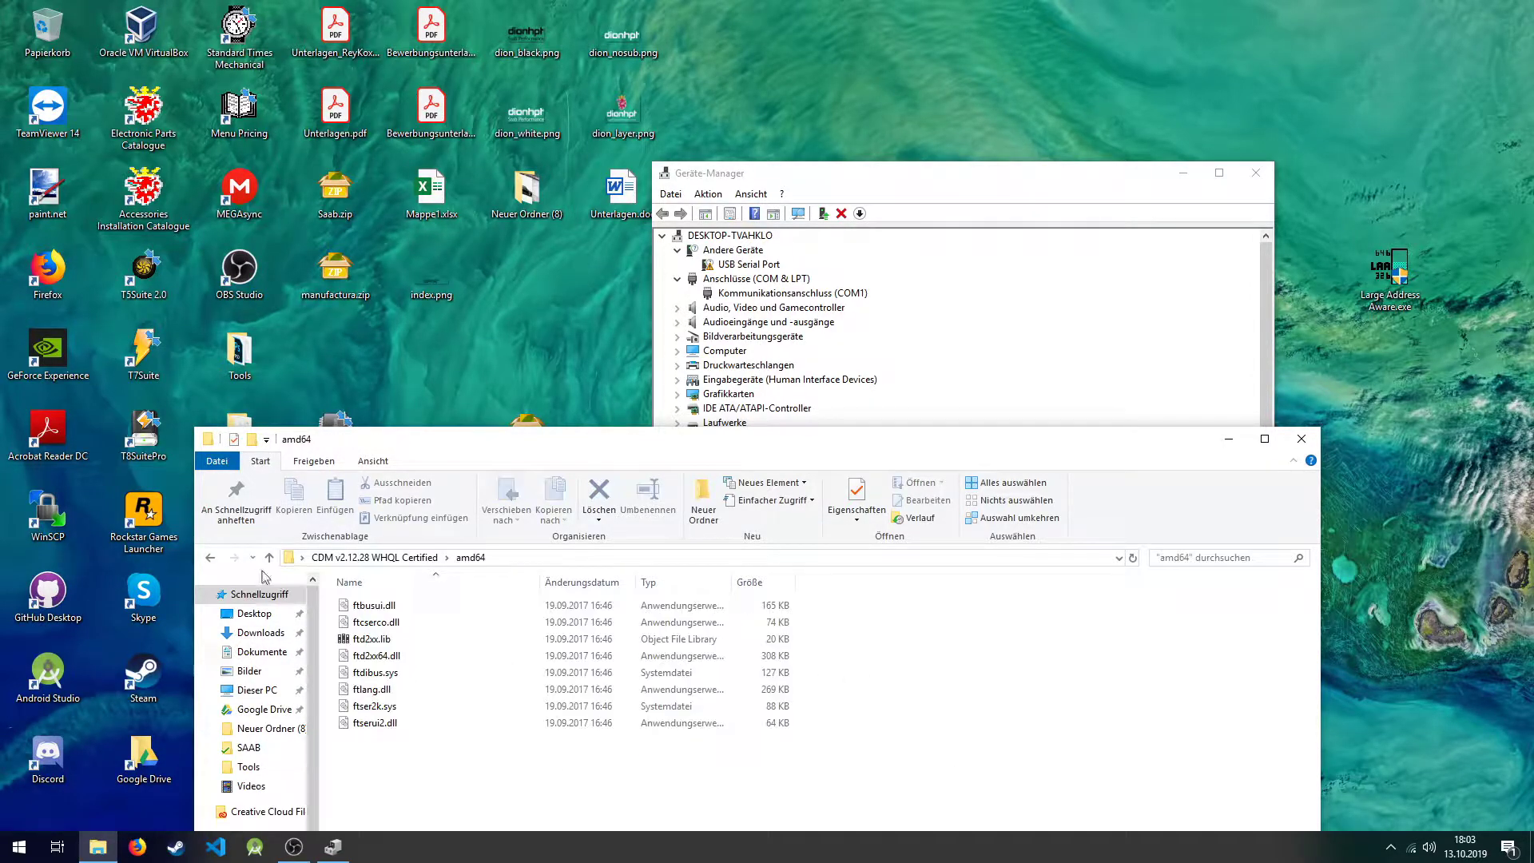
pyautogui.click(211, 558)
pyautogui.doubleClick(369, 639)
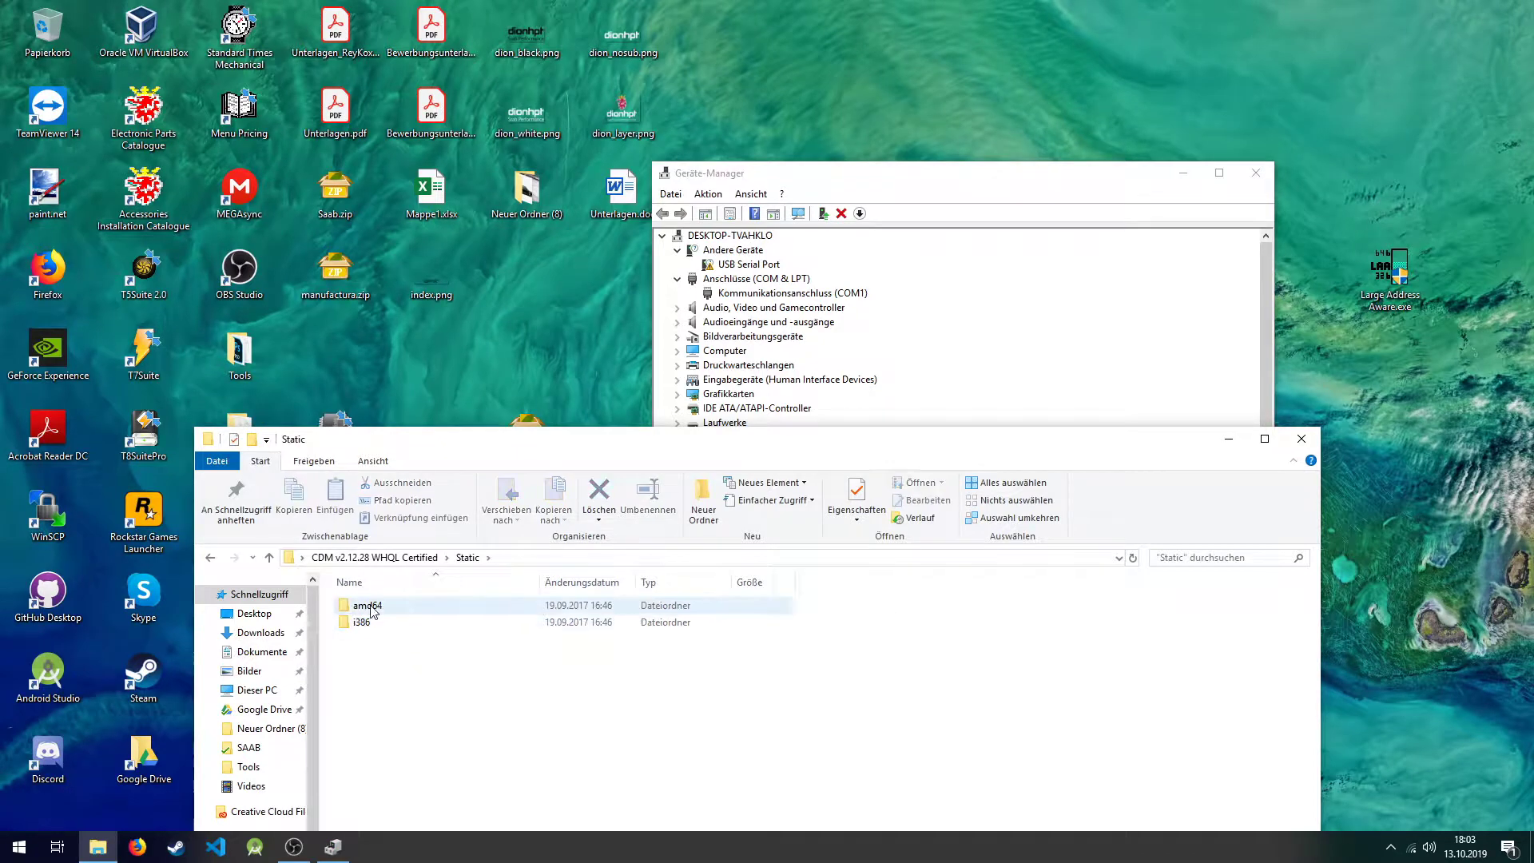
pyautogui.doubleClick(369, 606)
pyautogui.click(211, 558)
pyautogui.doubleClick(369, 623)
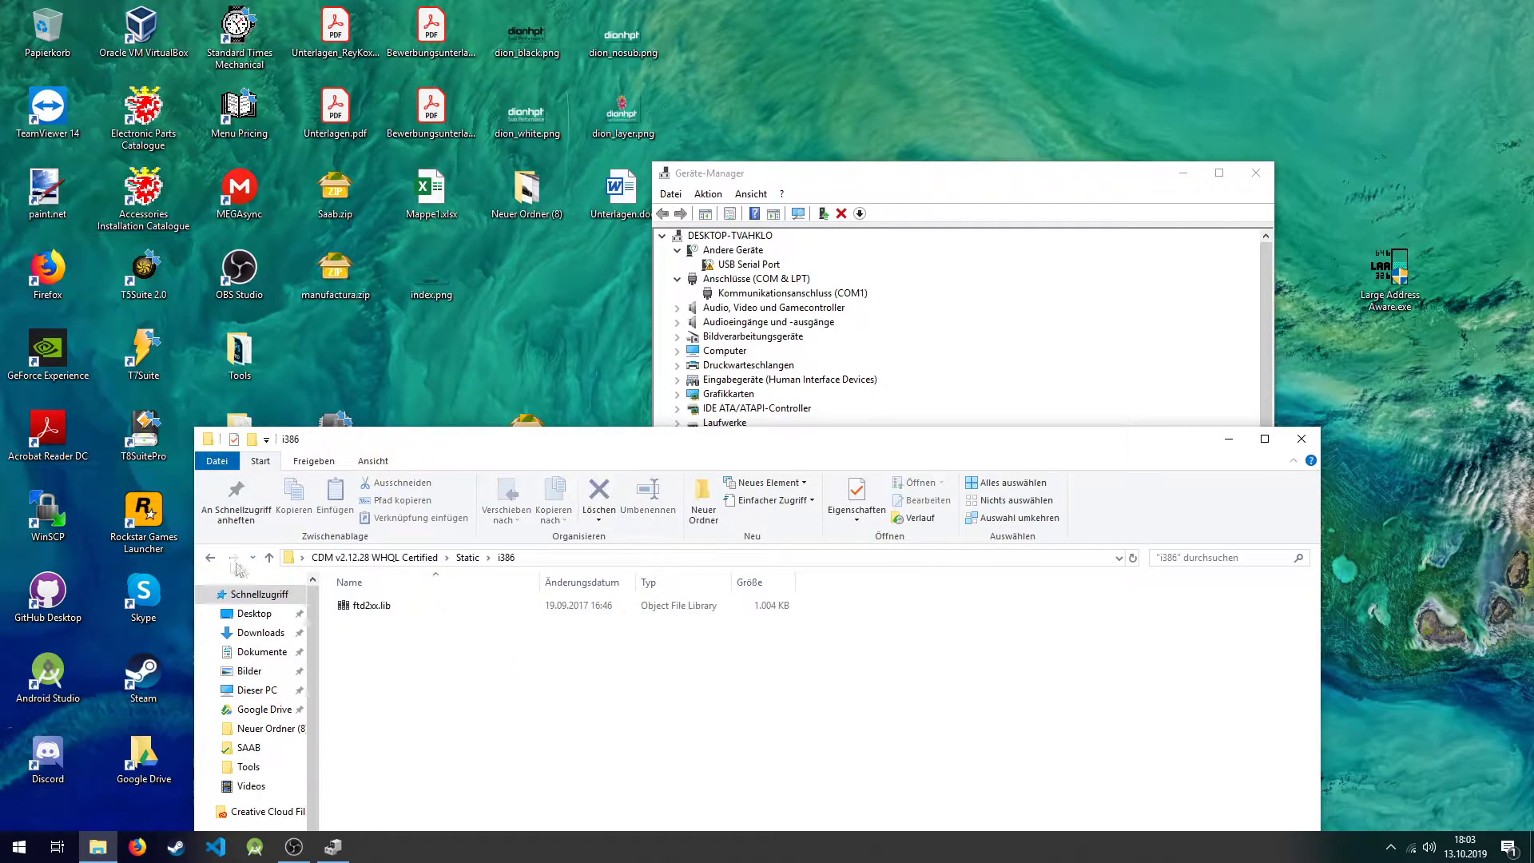
pyautogui.click(211, 558)
pyautogui.click(211, 558)
pyautogui.click(976, 267)
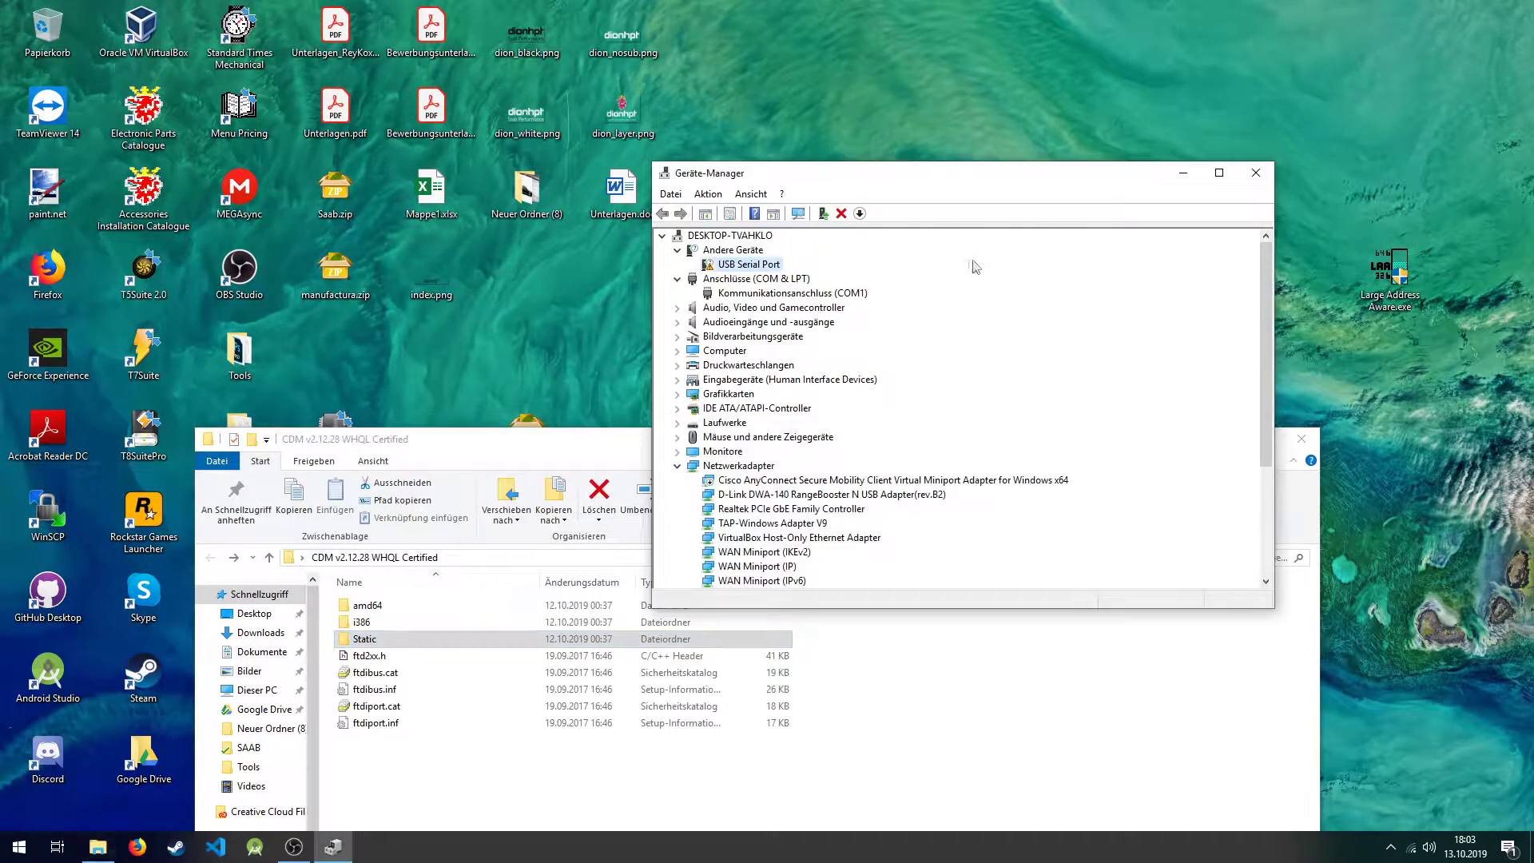
pyautogui.rightClick(743, 267)
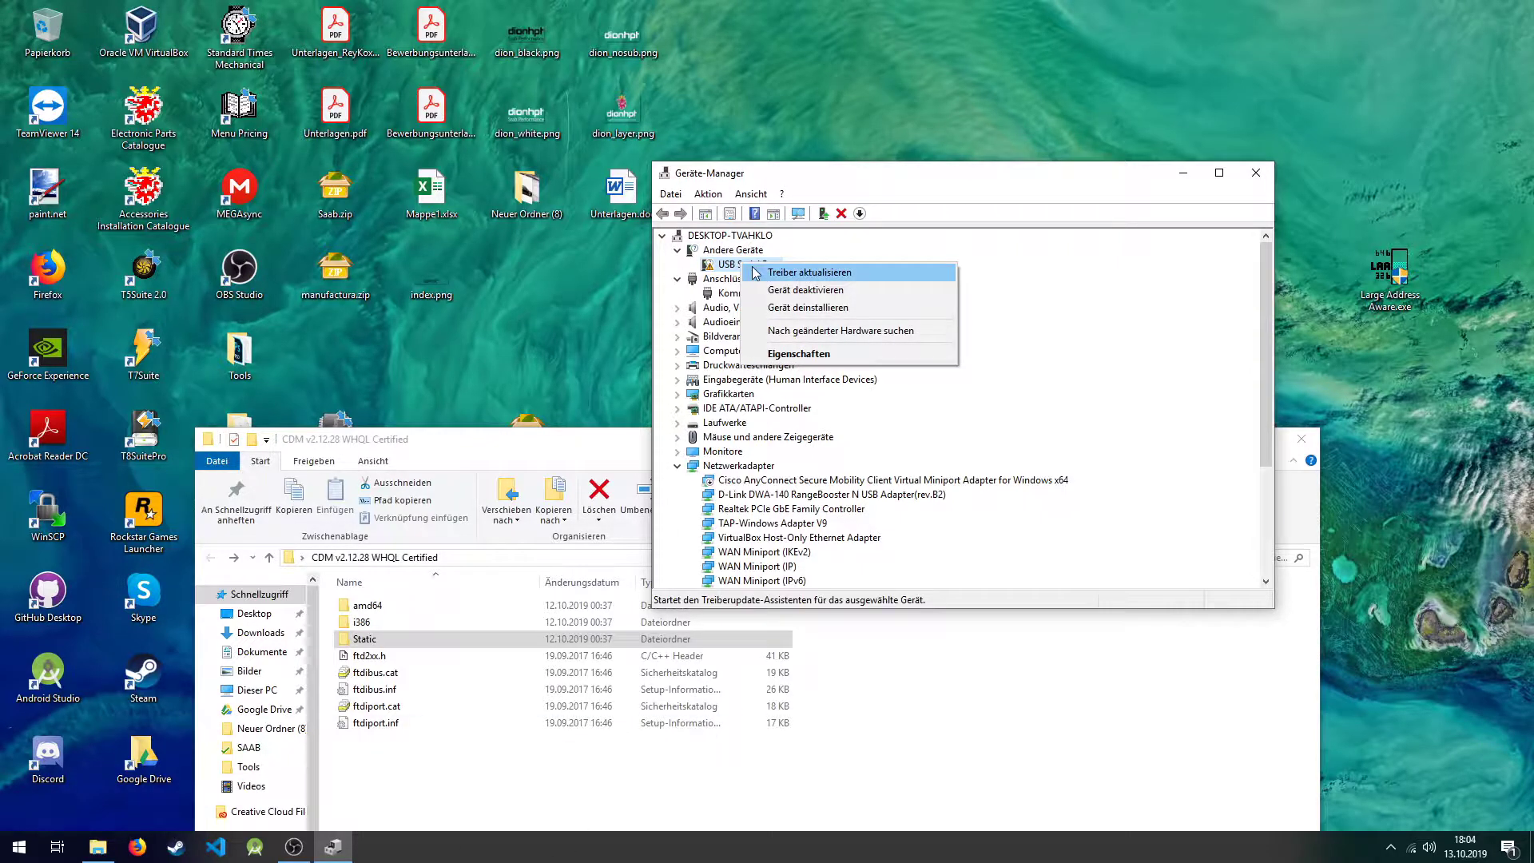
# - Update the USB Serial Port driver from the CDM v2.12.28 WHQL Certified folder so it installs as COM5
pyautogui.click(871, 274)
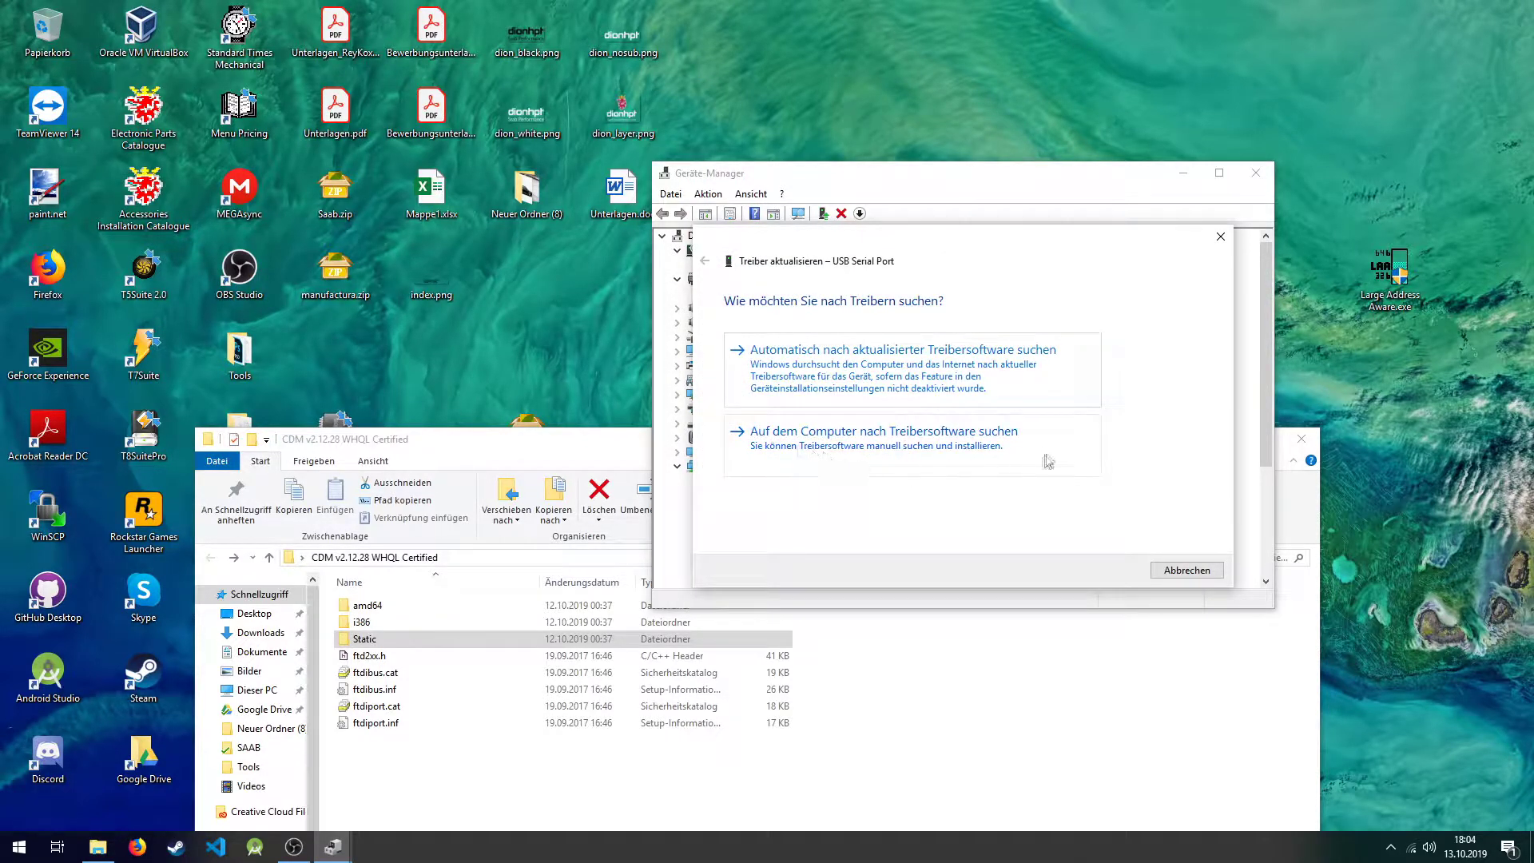
pyautogui.click(851, 440)
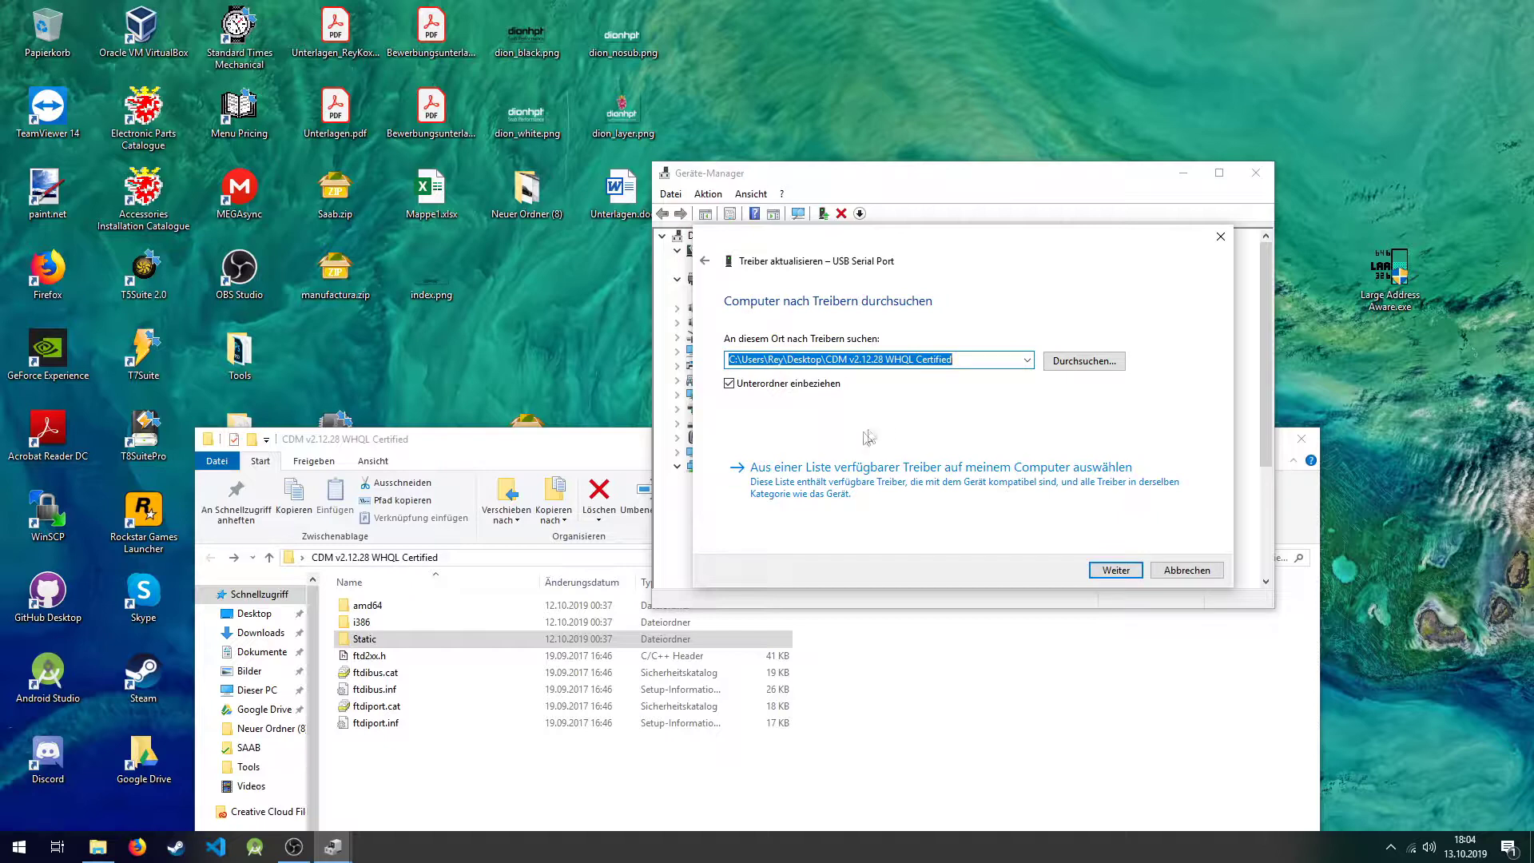
pyautogui.click(1092, 363)
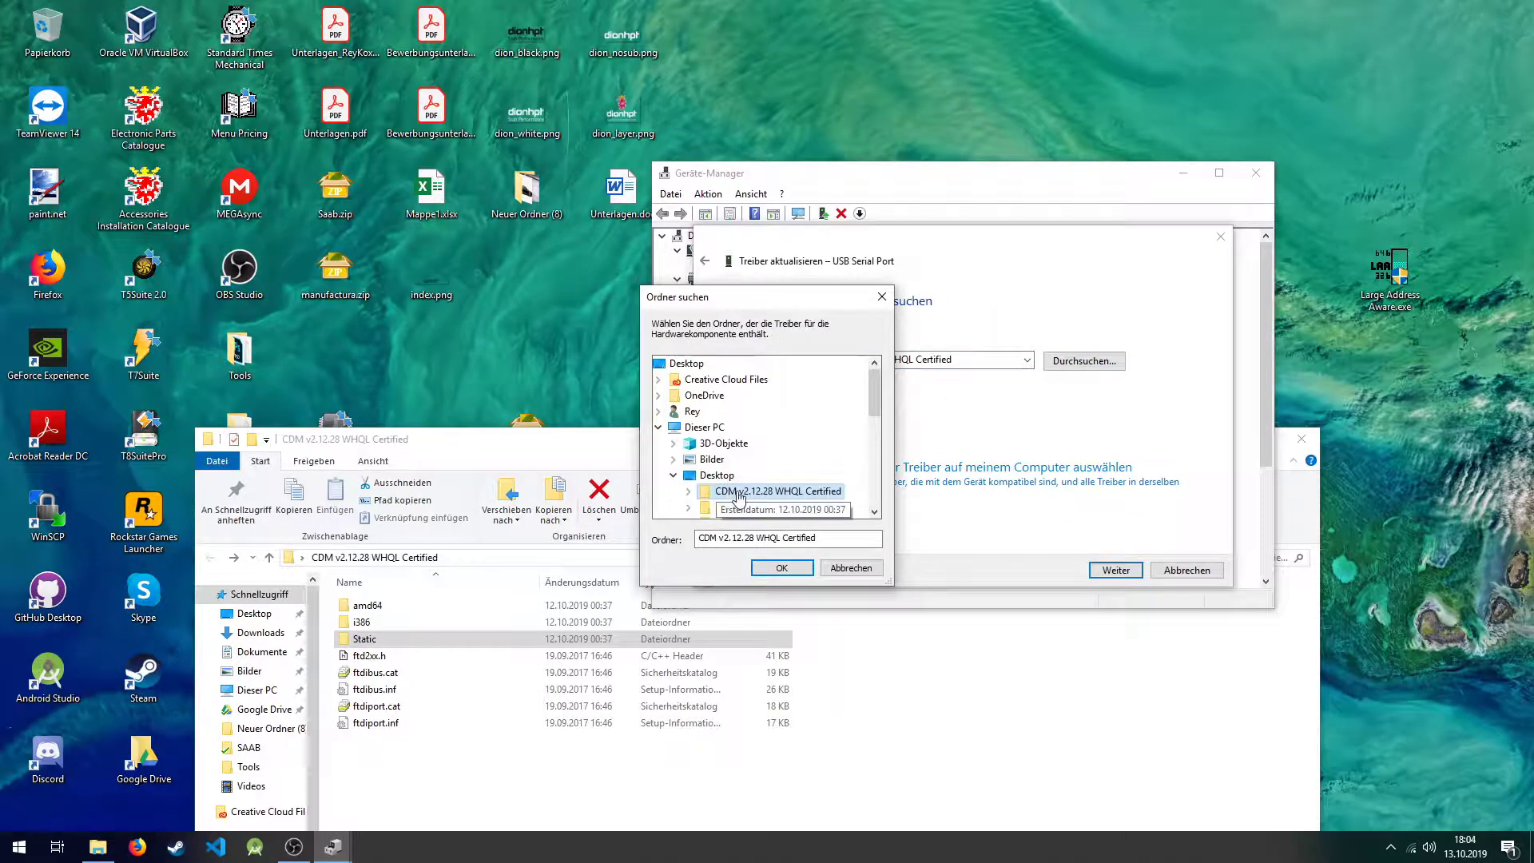
pyautogui.doubleClick(740, 493)
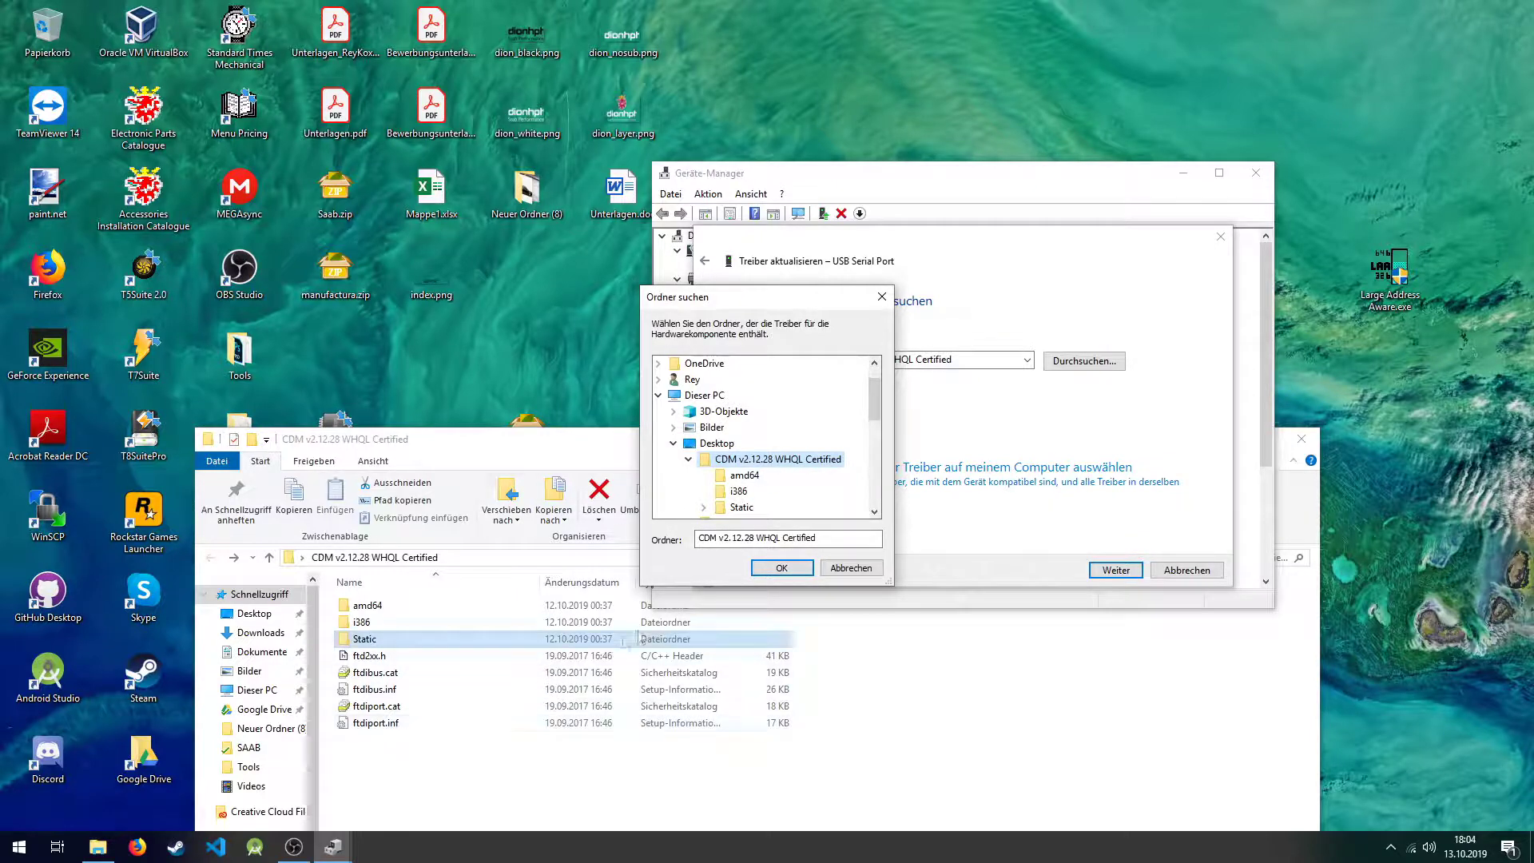
pyautogui.click(773, 573)
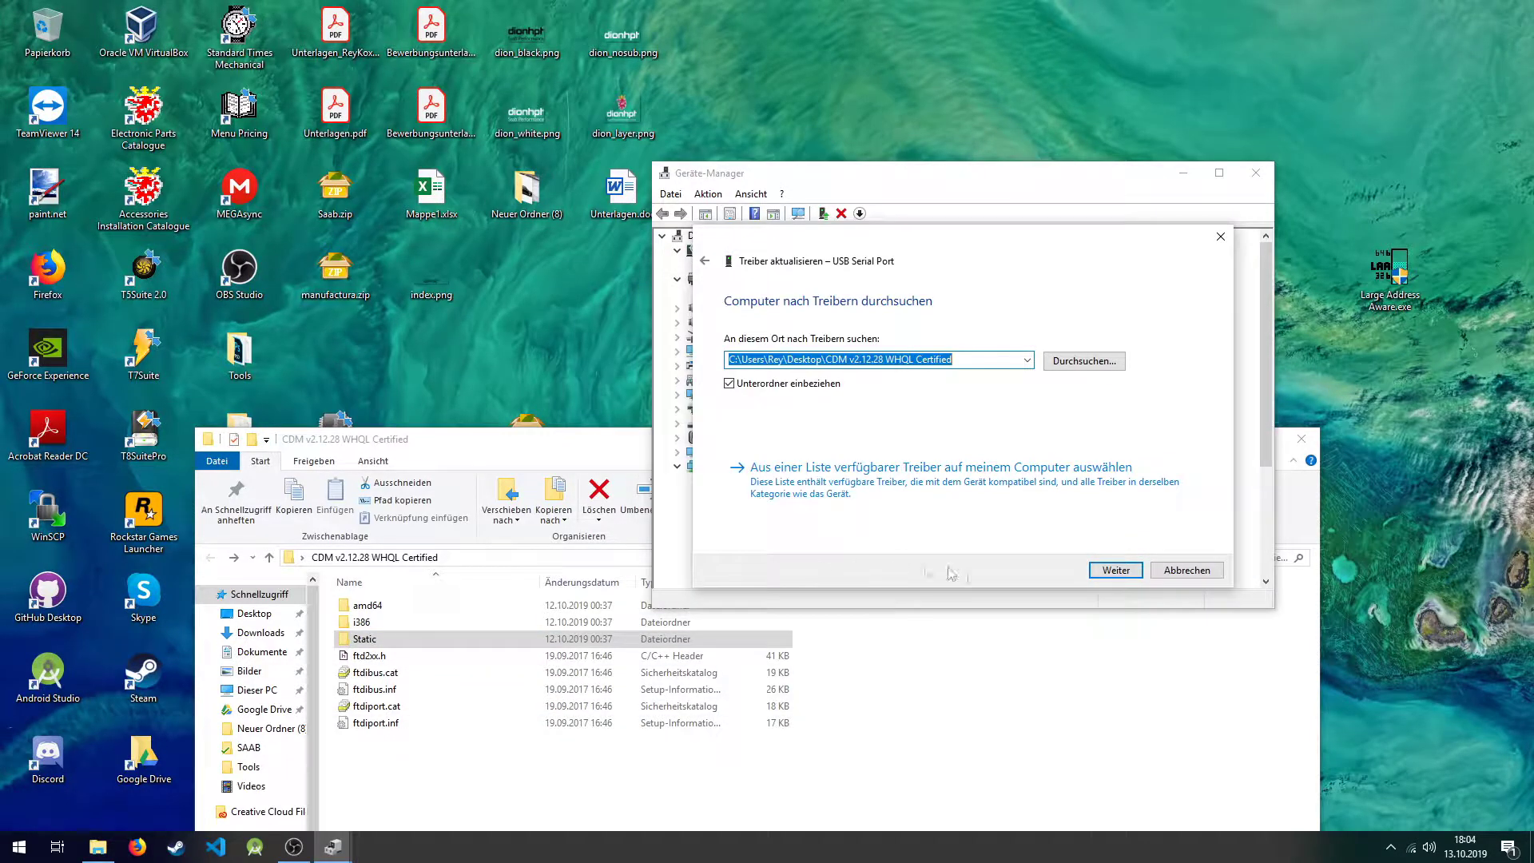
pyautogui.click(1113, 571)
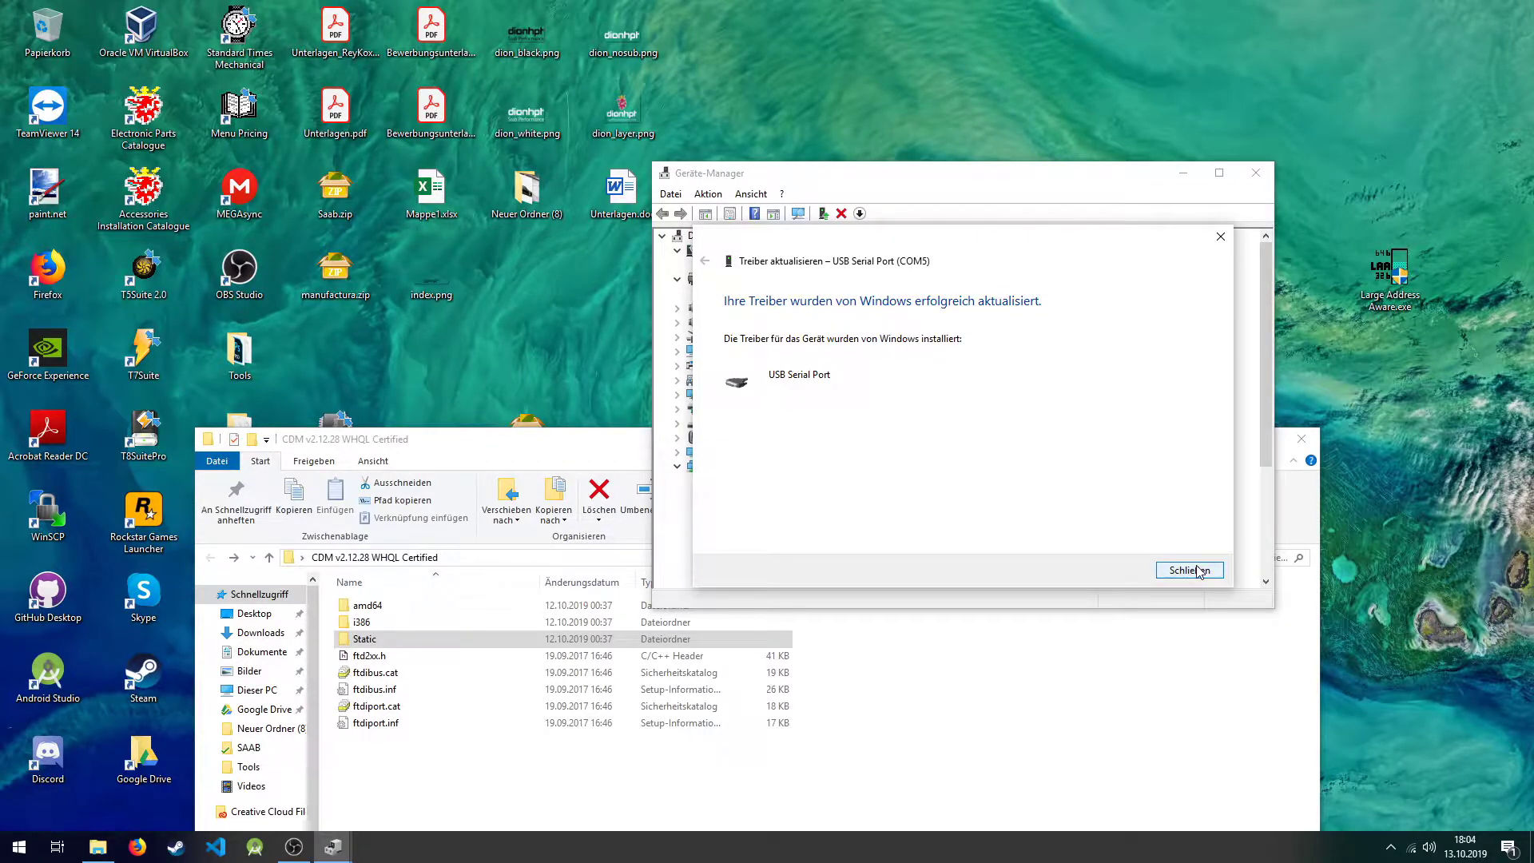
pyautogui.click(1196, 570)
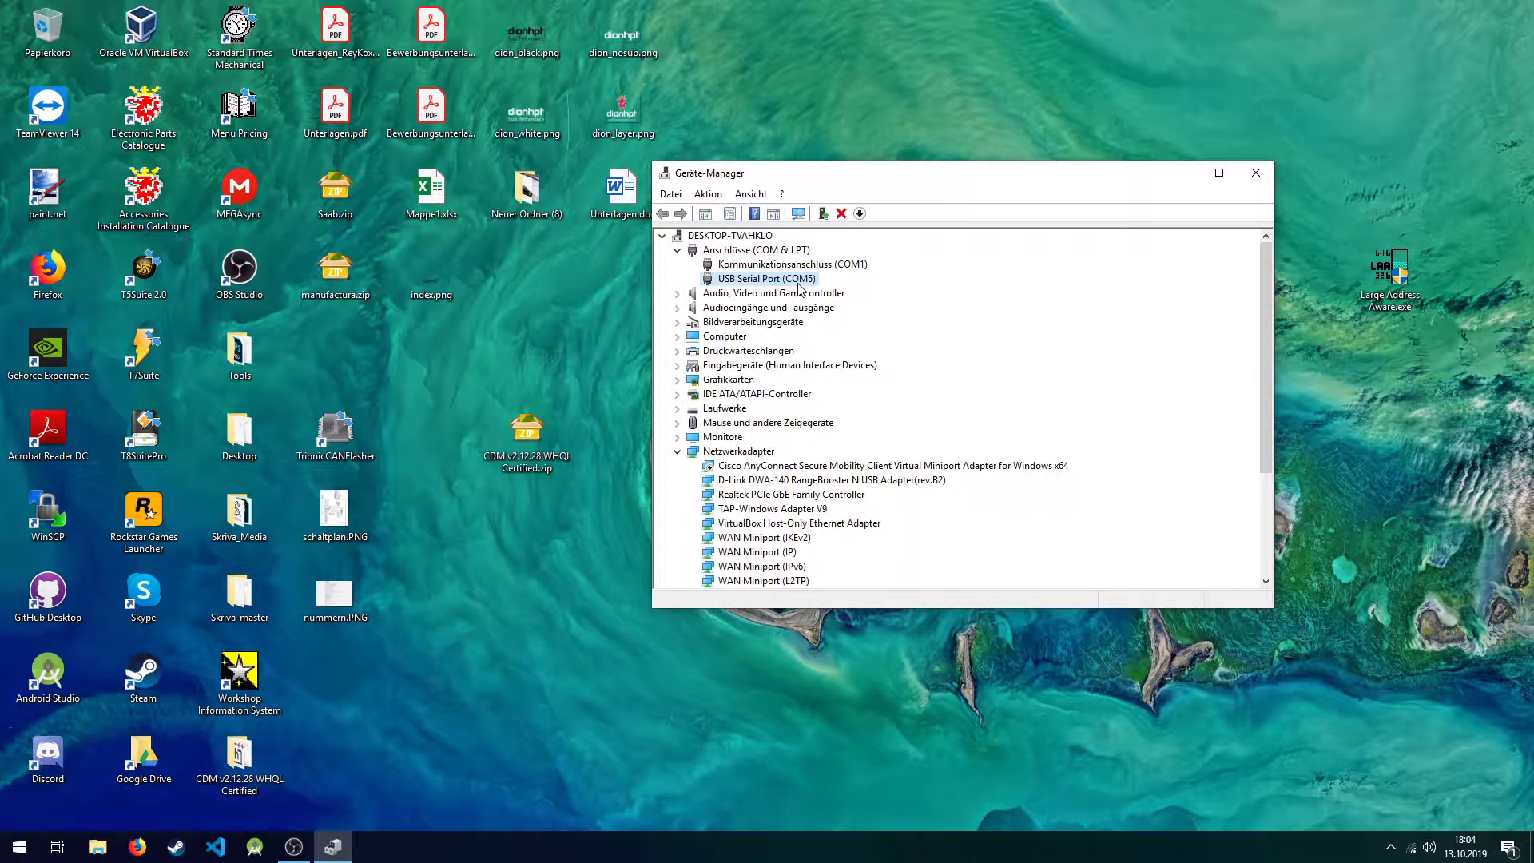
# - Open the USB Serial Port (COM5) properties on the Anschlusseinstellungen tab
pyautogui.rightClick(799, 290)
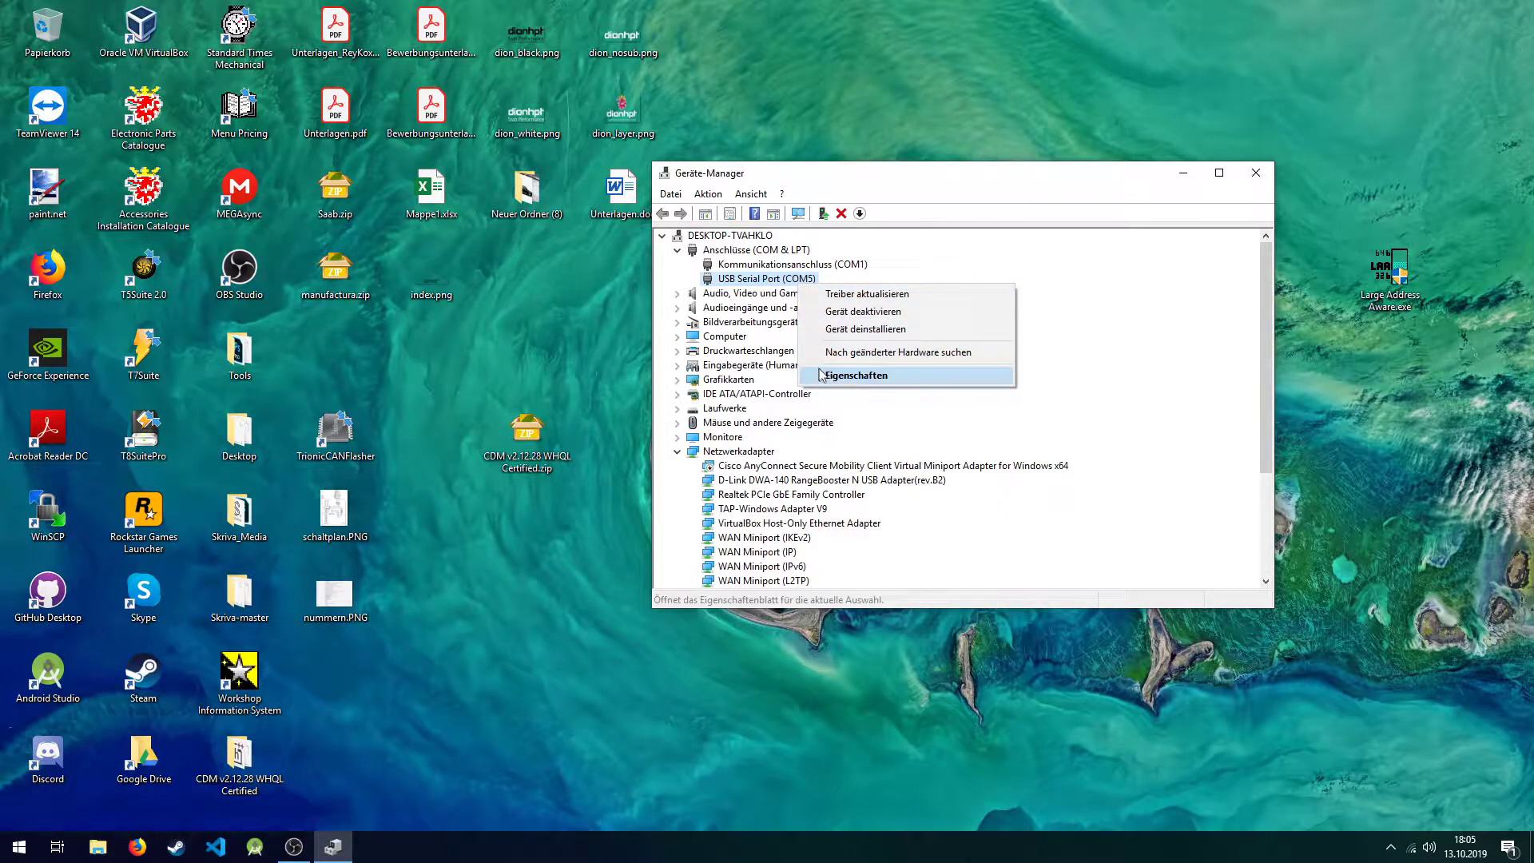
pyautogui.click(890, 387)
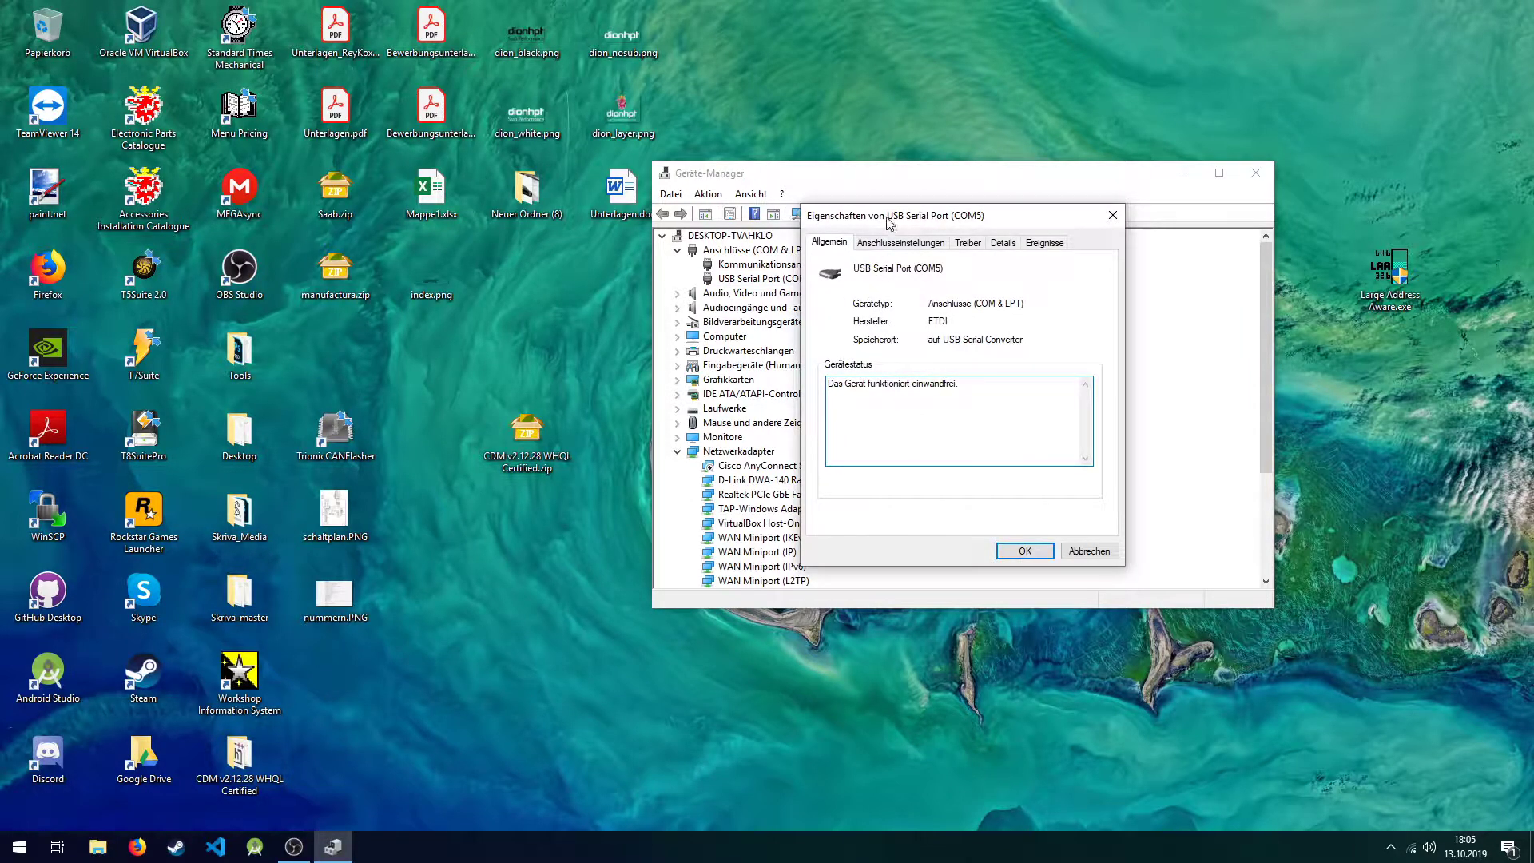
pyautogui.moveTo(891, 222); pyautogui.dragTo(854, 275)
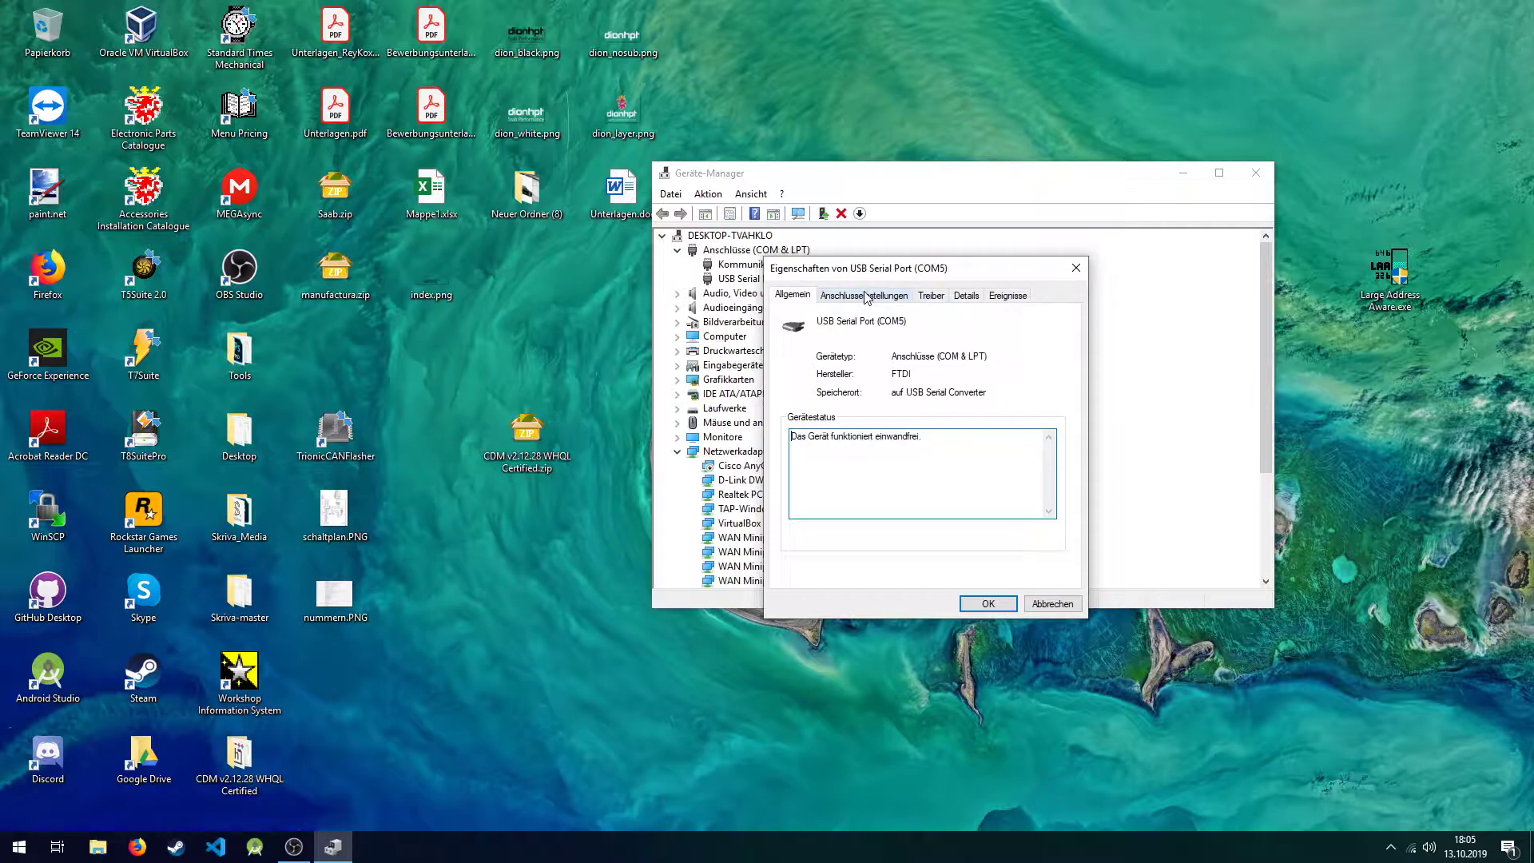
pyautogui.click(869, 296)
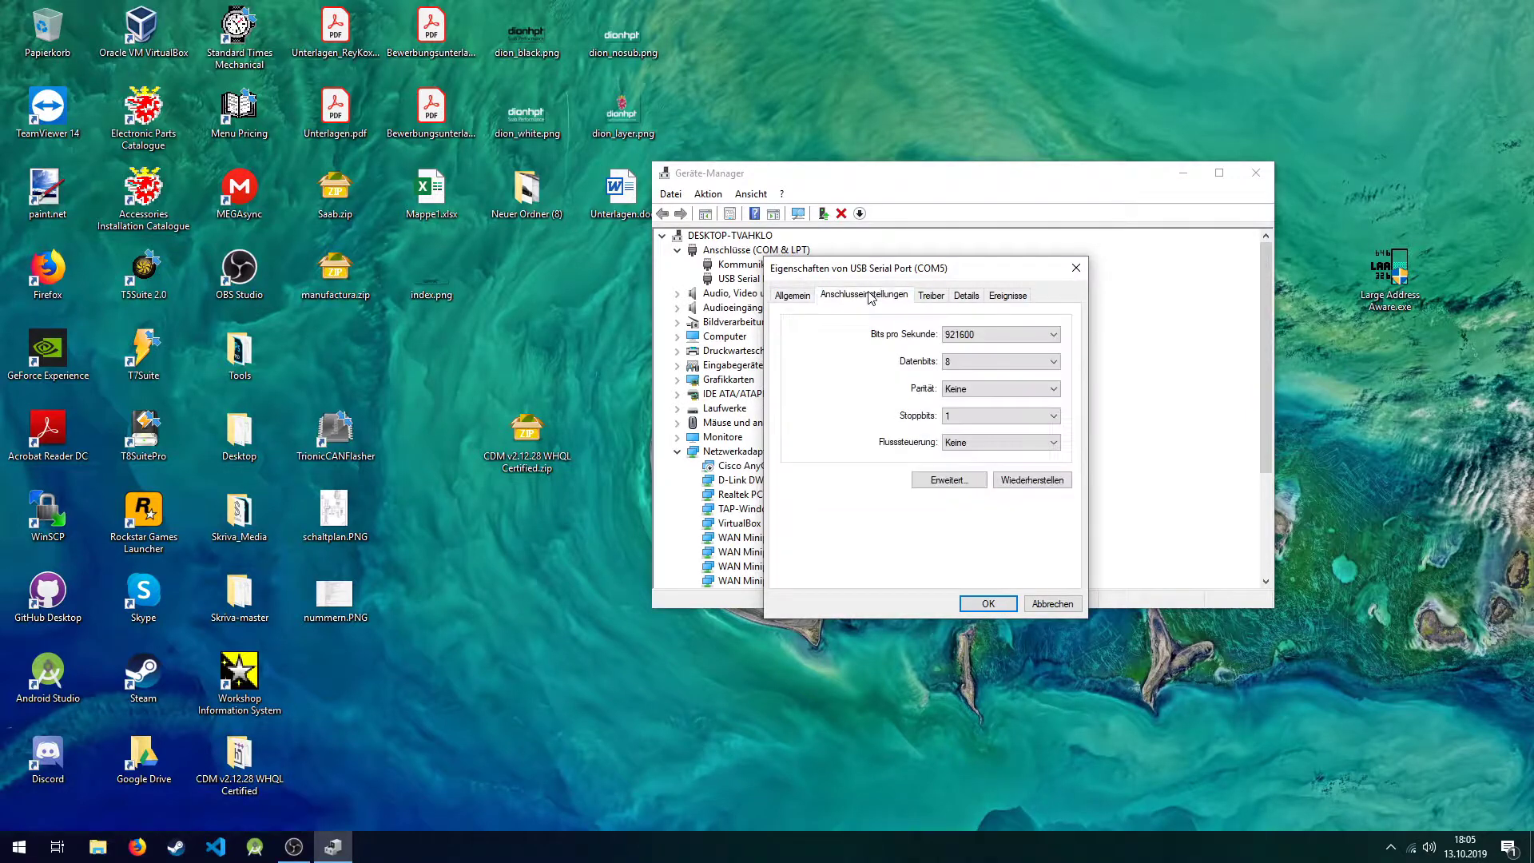
# - Set Bits pro Sekunde to 921600 and confirm the port settings with OK
pyautogui.click(955, 332)
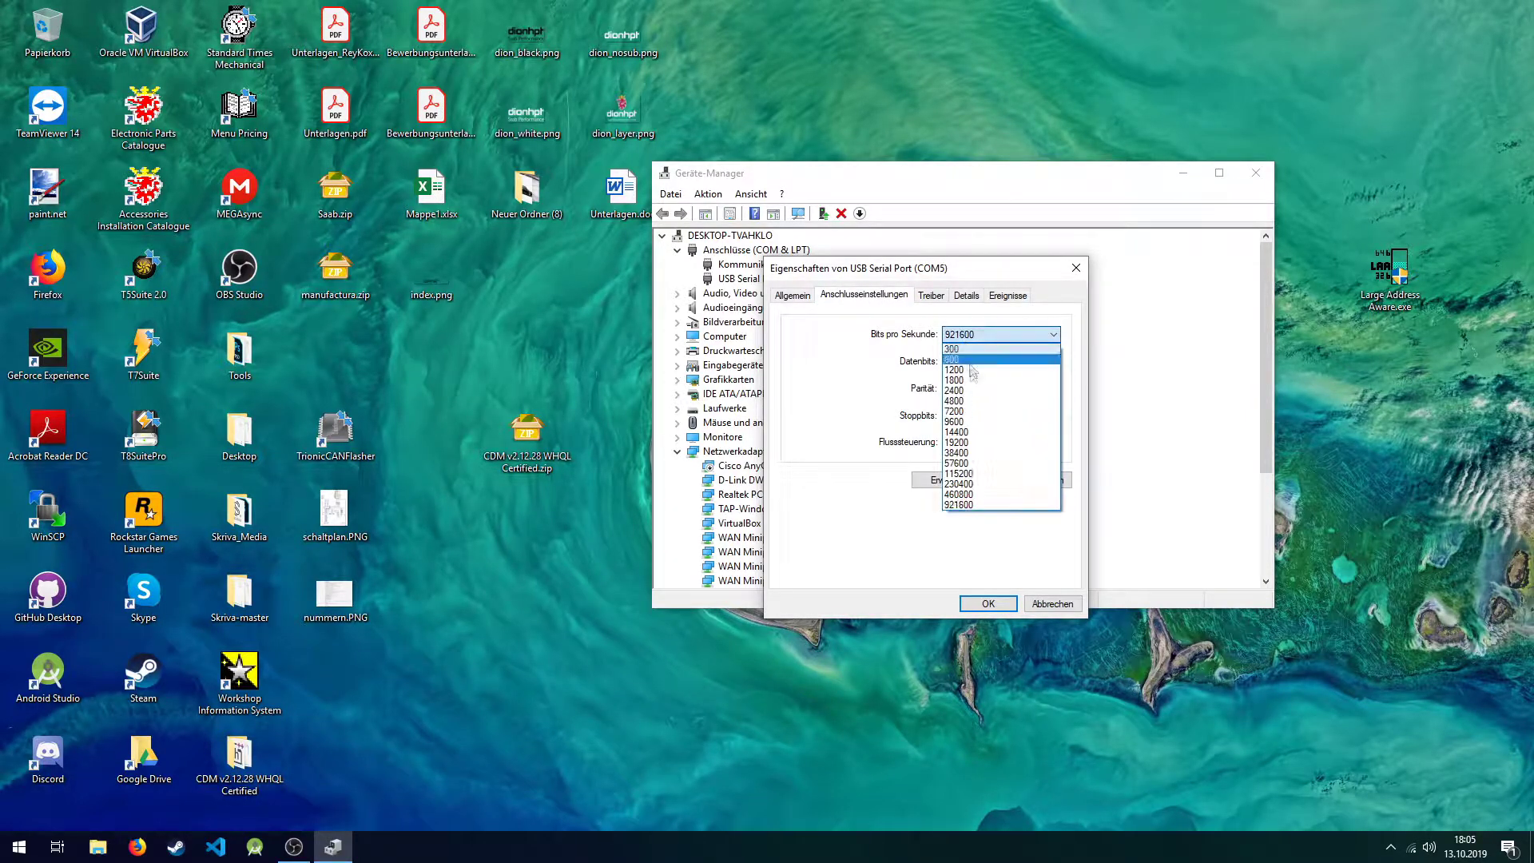
pyautogui.click(959, 421)
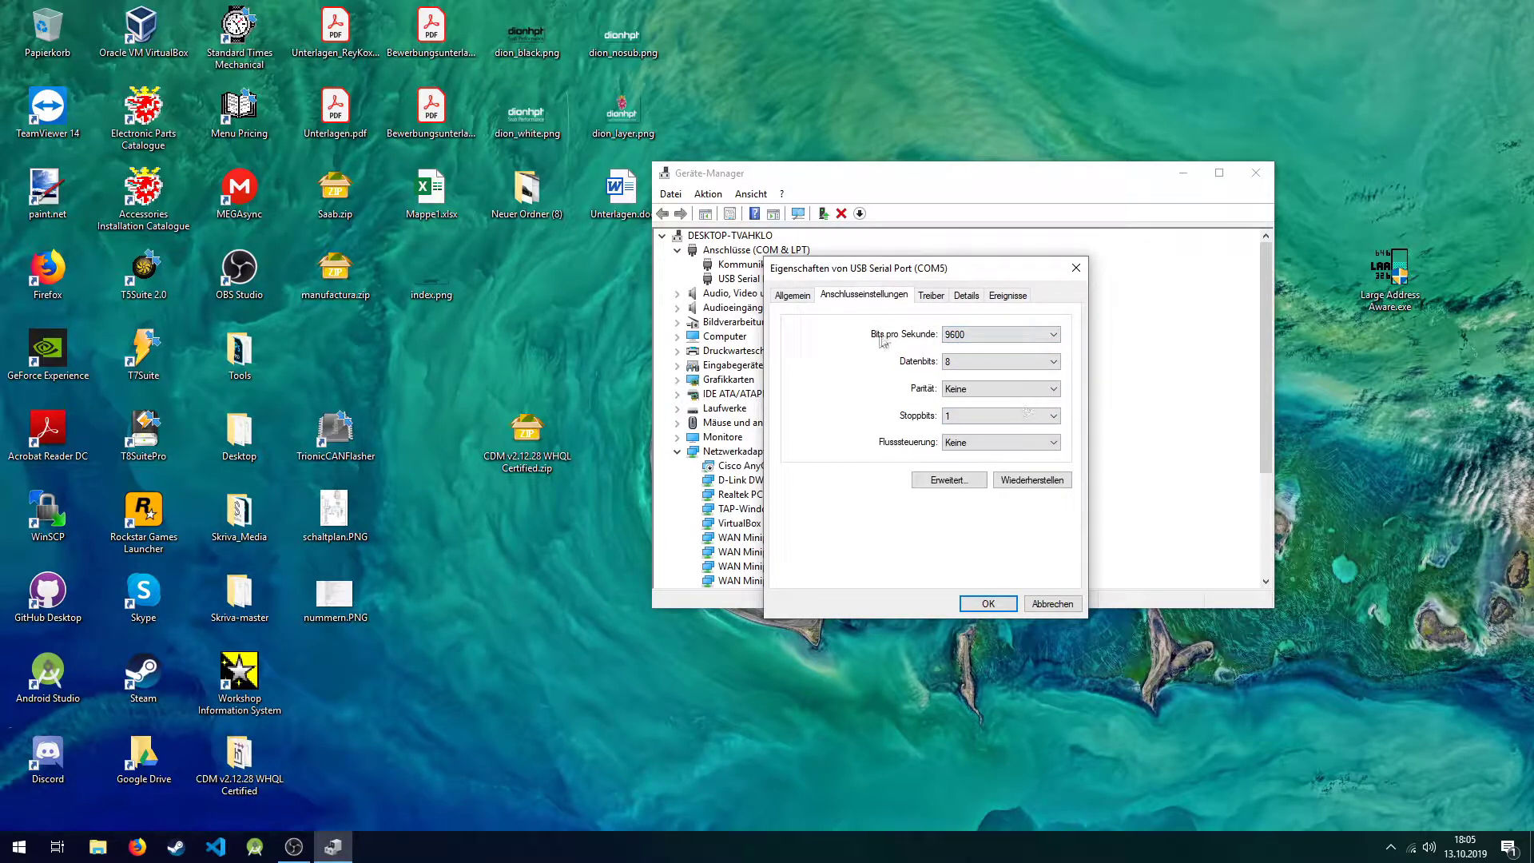
pyautogui.scroll(2, 947, 332)
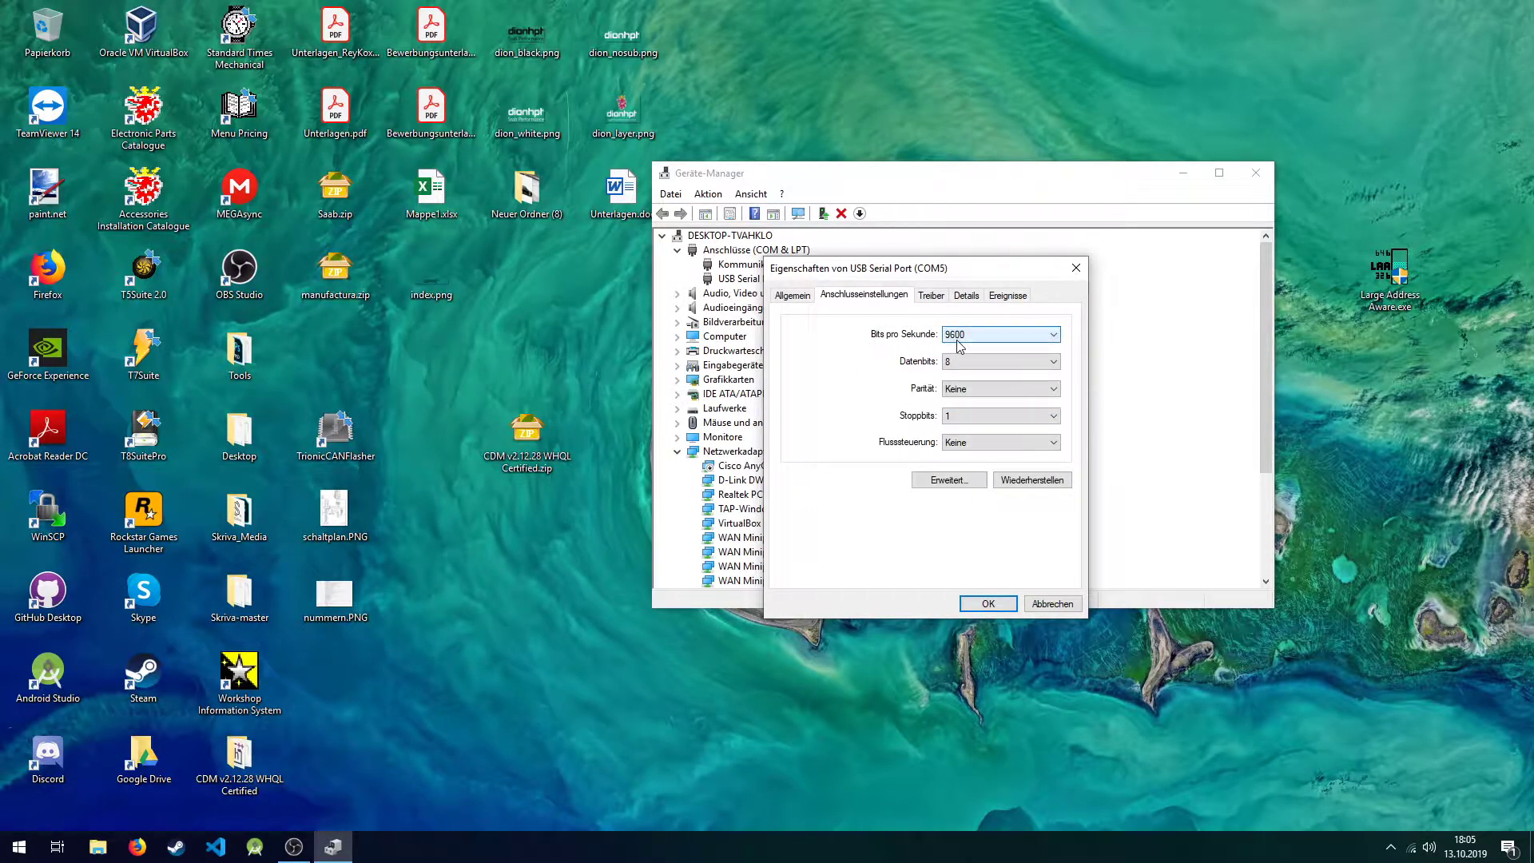
pyautogui.scroll(-1, 955, 340)
pyautogui.click(980, 335)
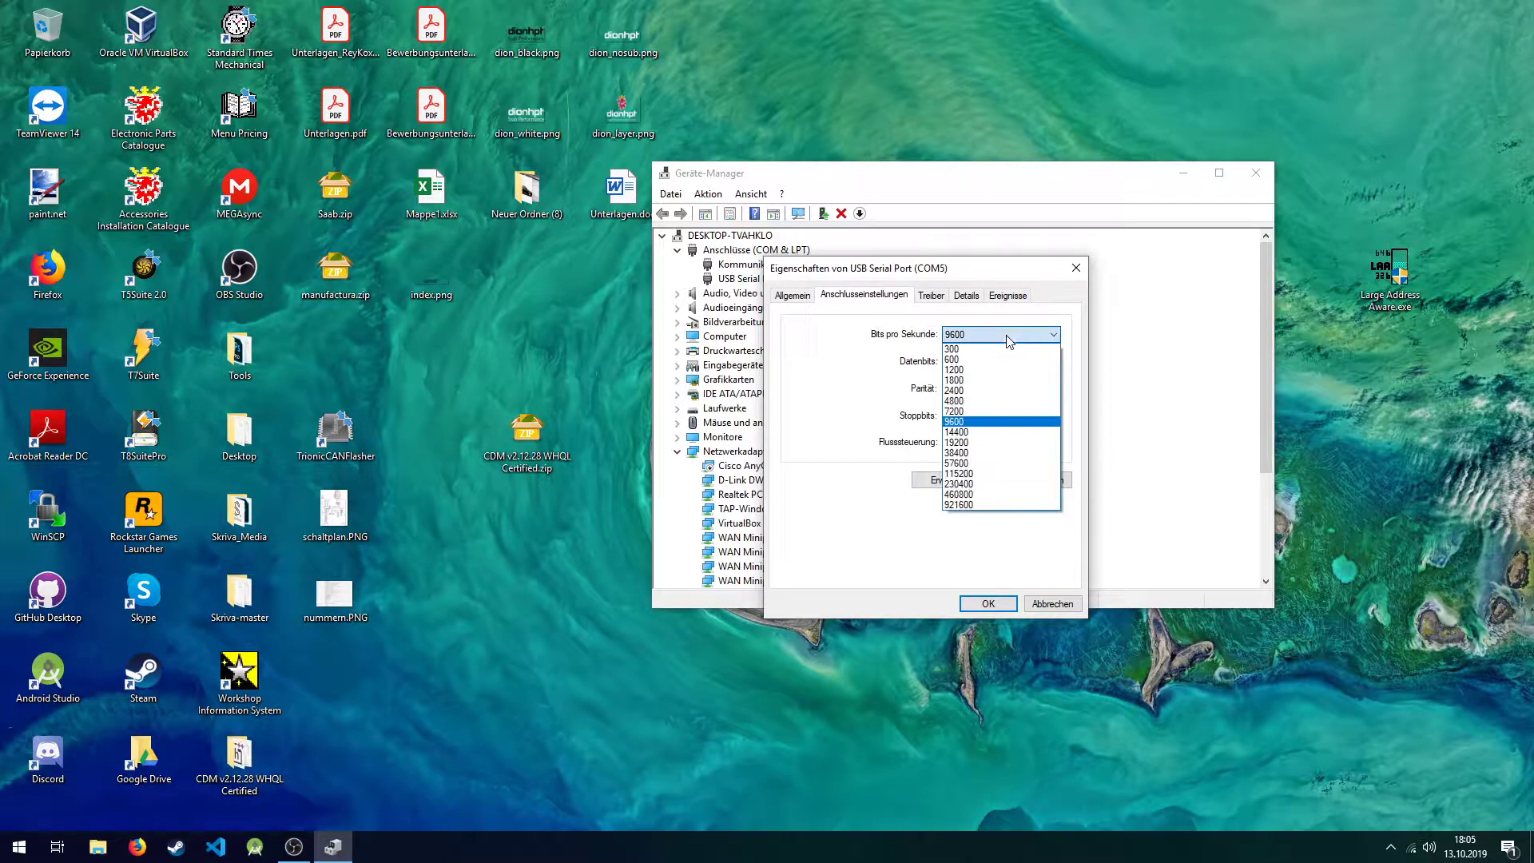
pyautogui.click(982, 505)
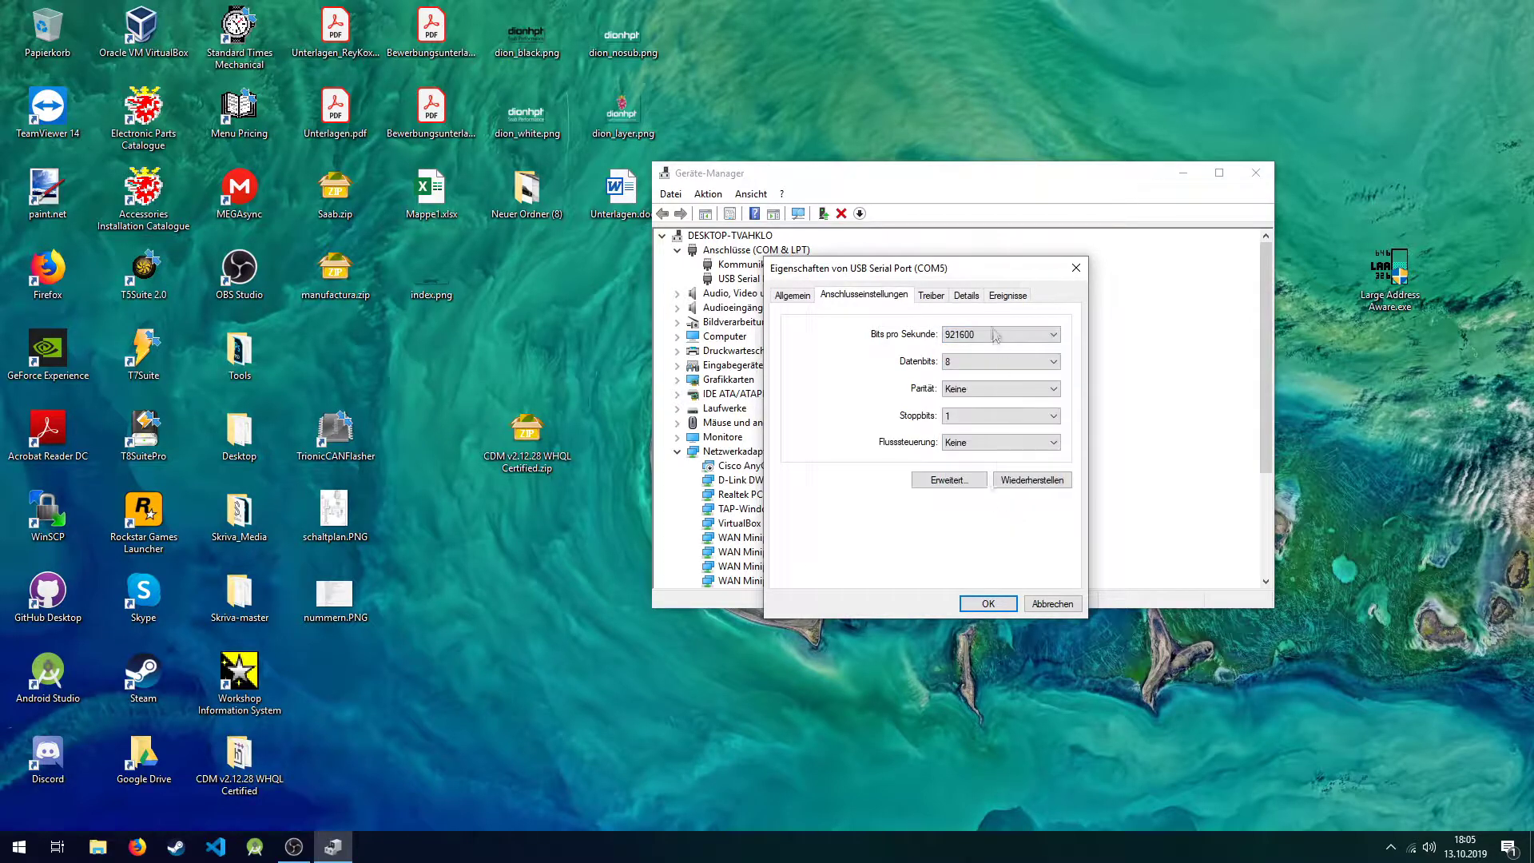
pyautogui.click(997, 334)
pyautogui.click(984, 507)
pyautogui.click(988, 603)
pyautogui.rightClick(811, 280)
# - Change the COM5 latency timer (Wartezeit) to 1 ms in the advanced port settings and confirm
pyautogui.click(870, 372)
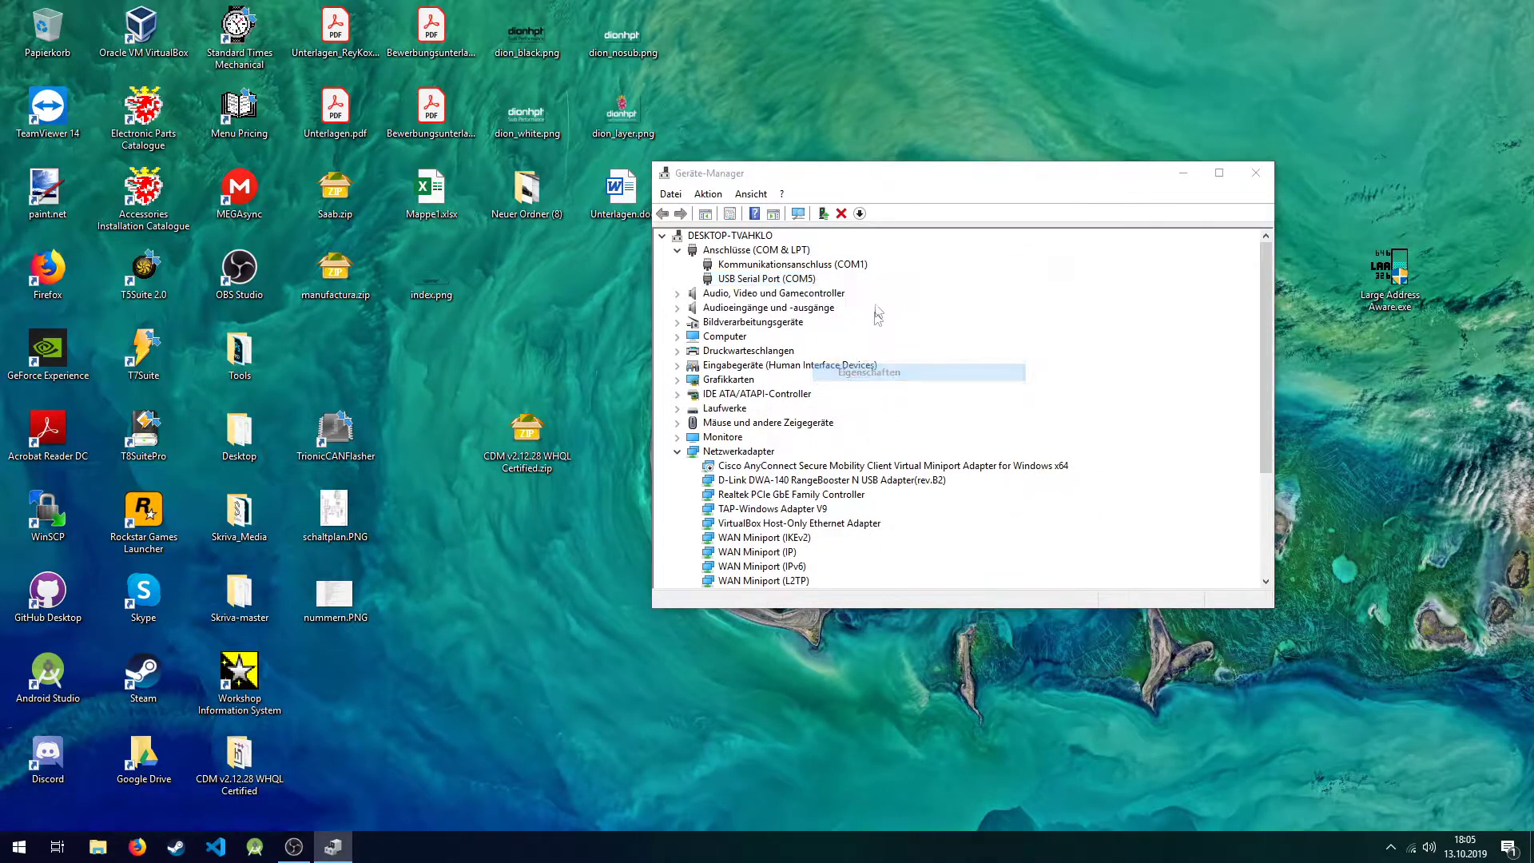
pyautogui.click(875, 295)
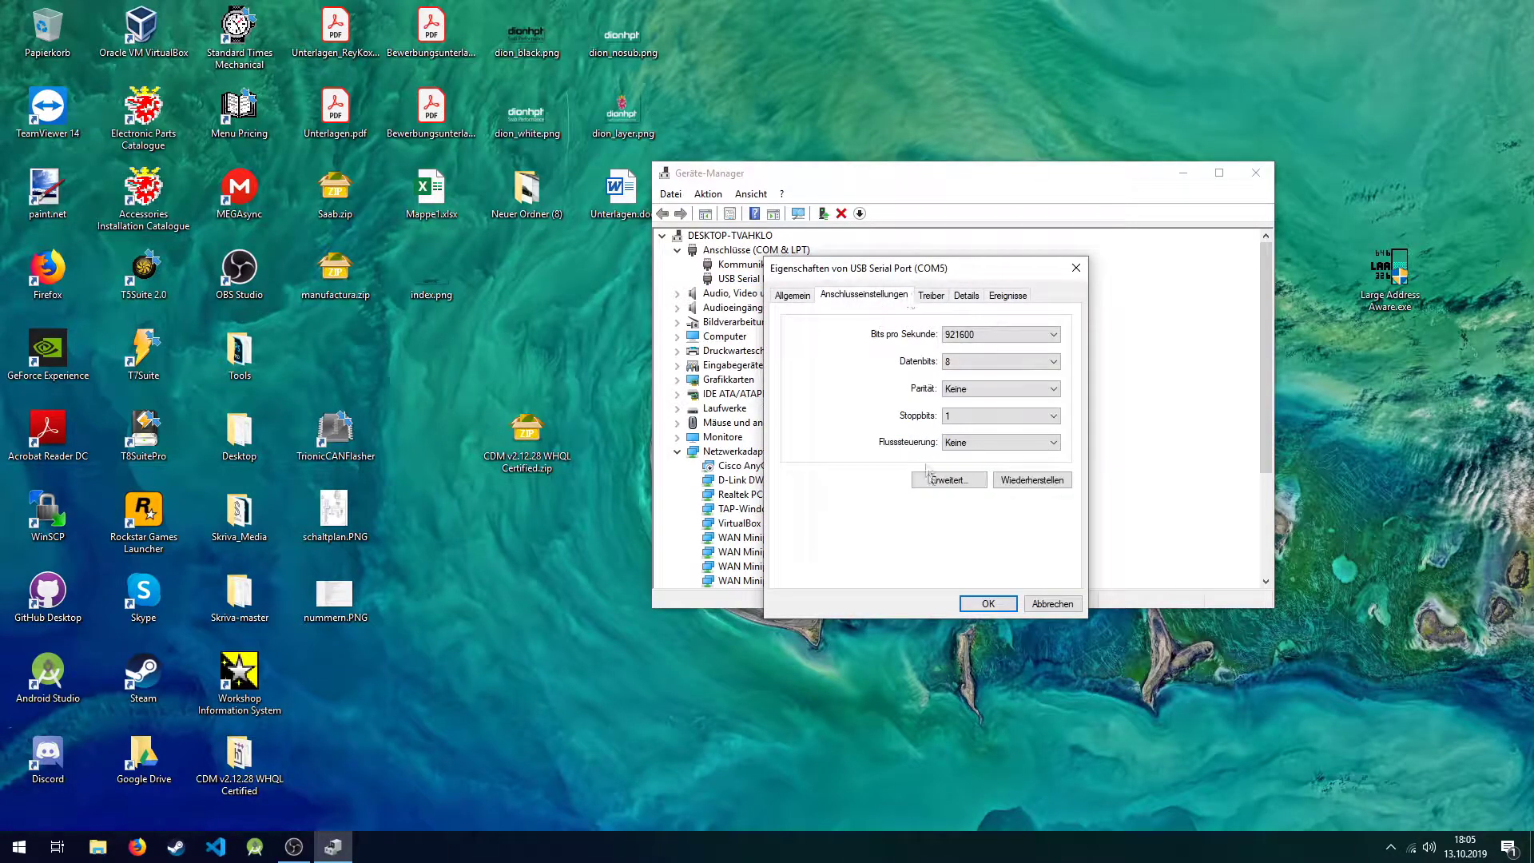
pyautogui.click(979, 483)
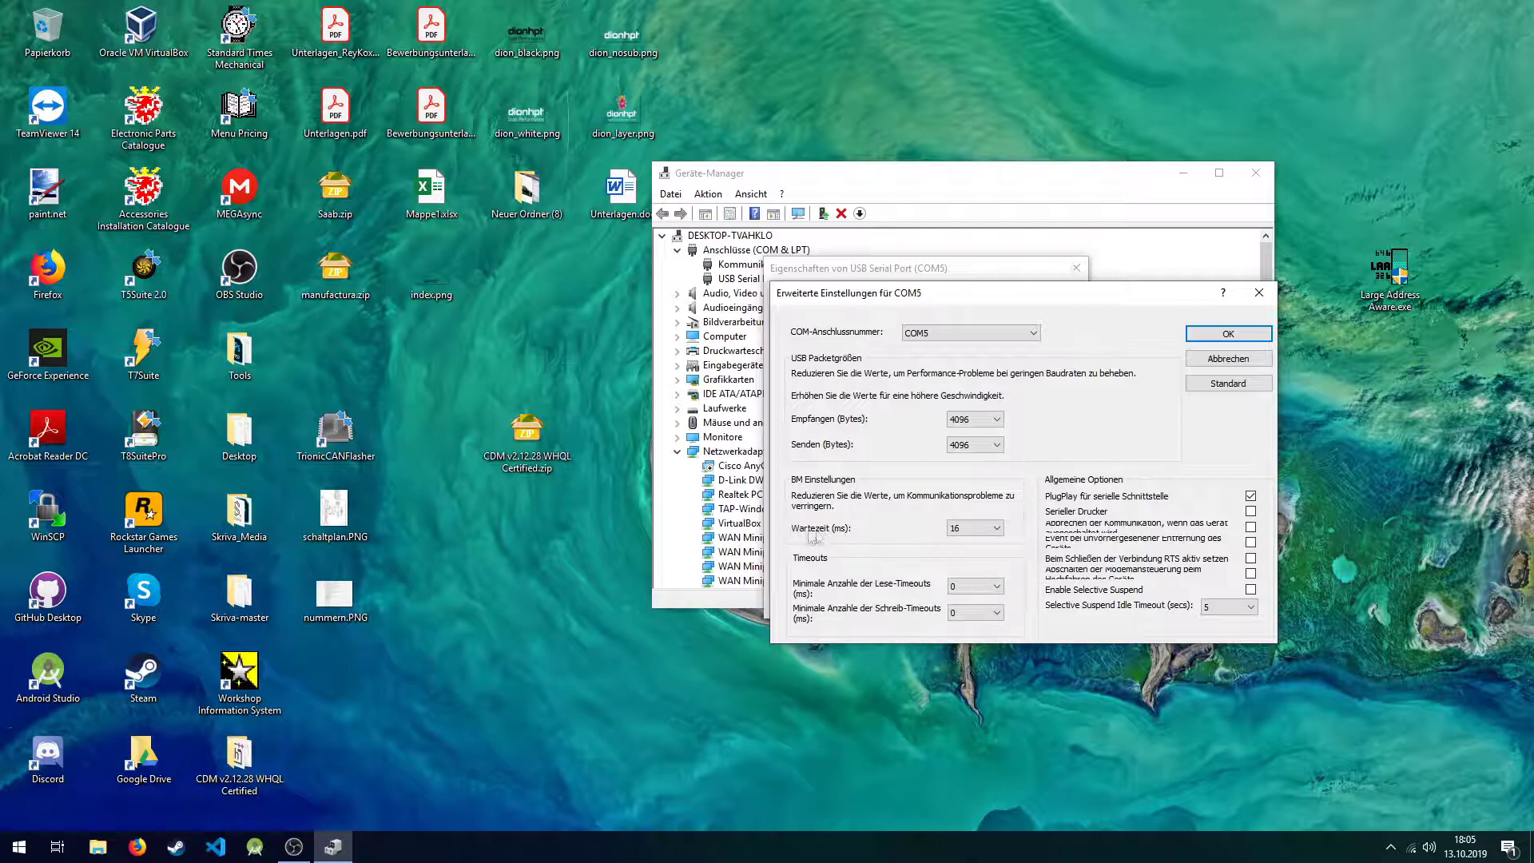
pyautogui.click(965, 532)
pyautogui.scroll(5, 967, 537)
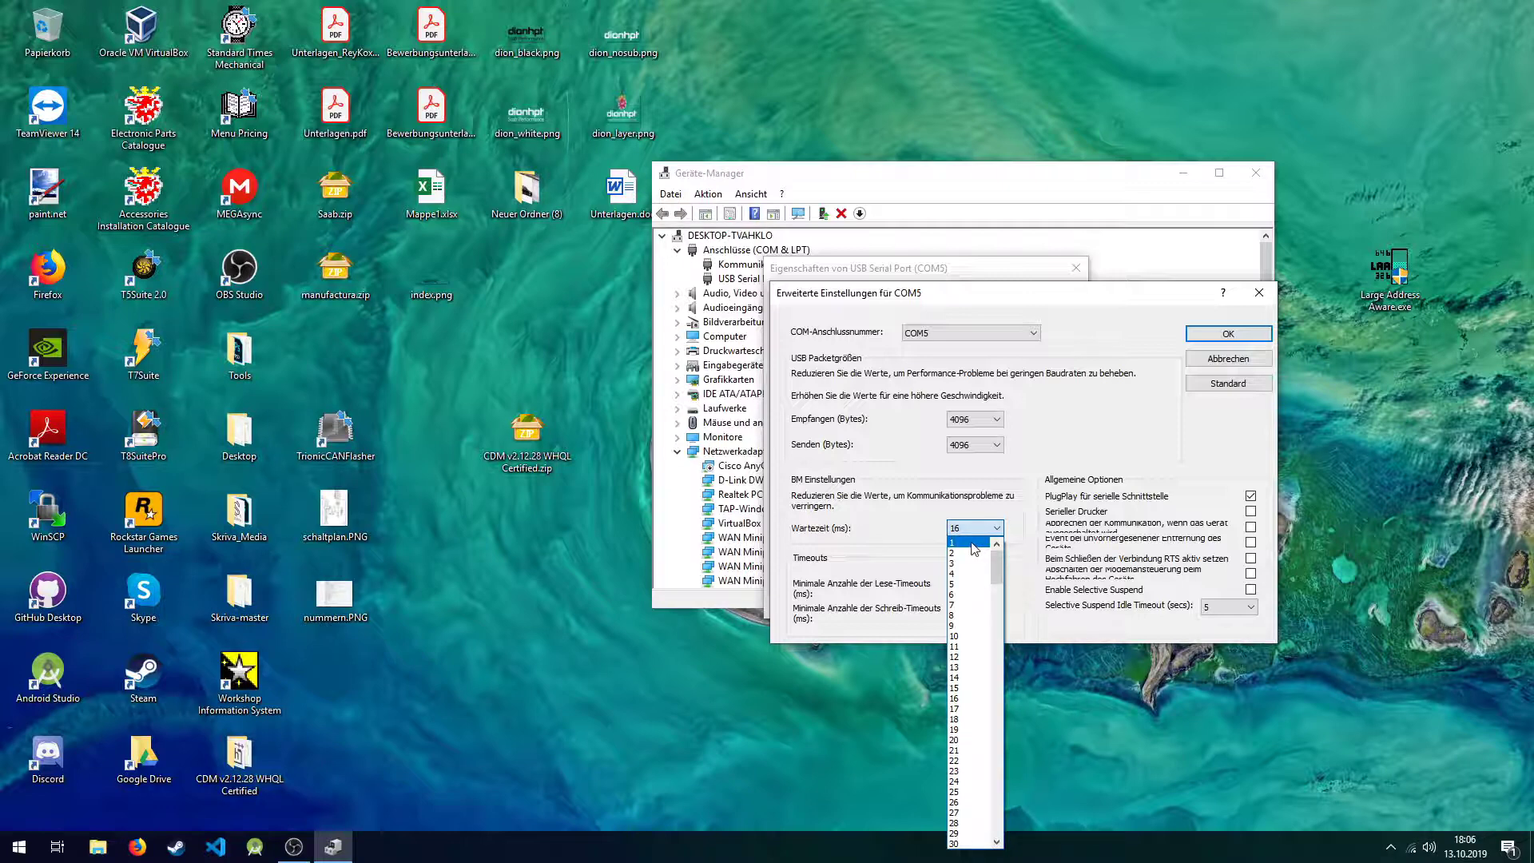
pyautogui.click(975, 549)
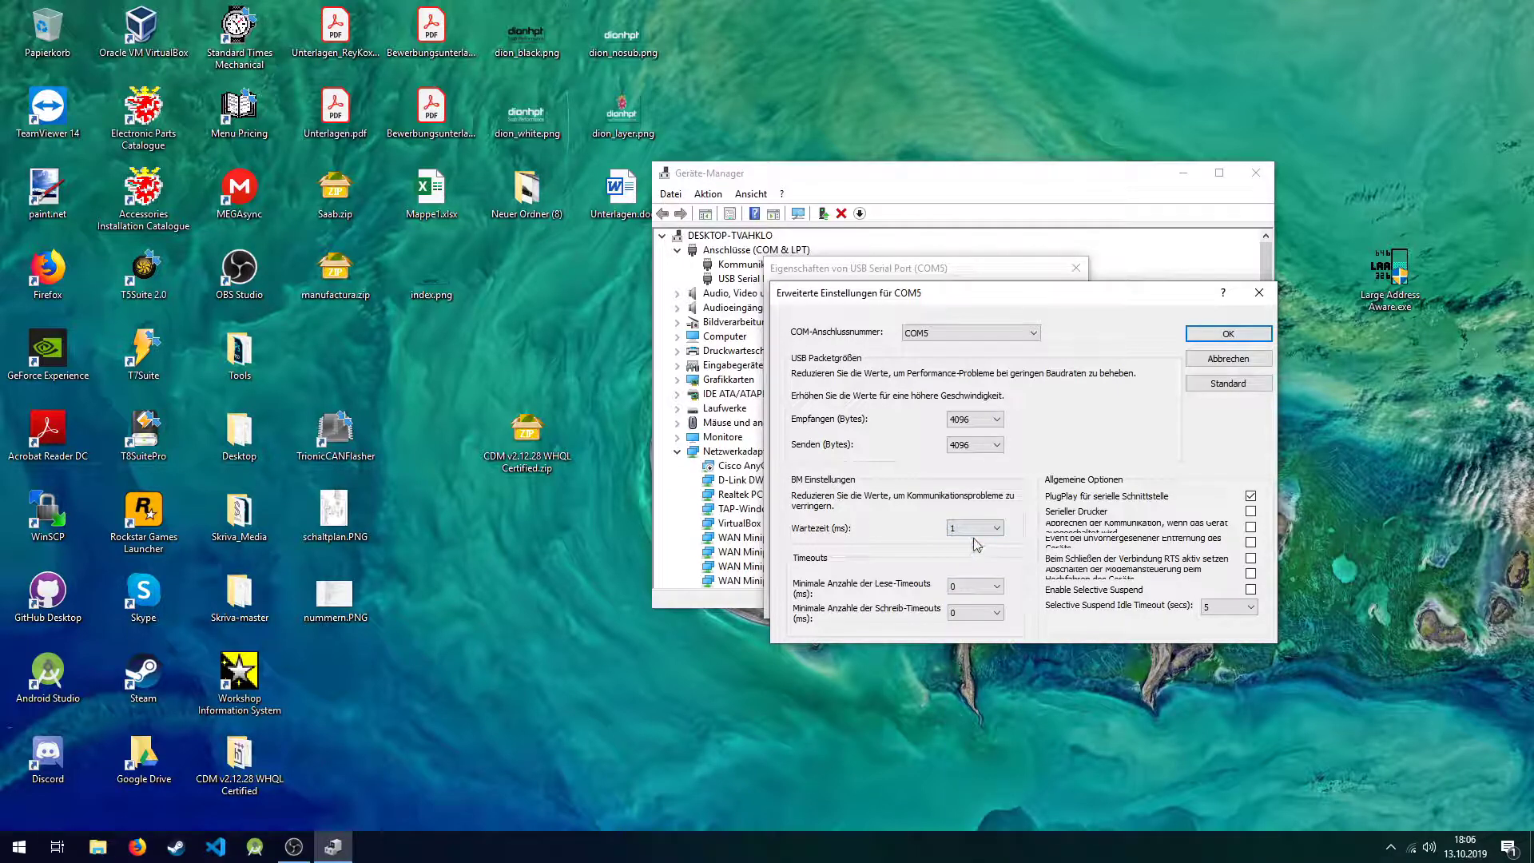
pyautogui.click(1257, 337)
# - Reopen the COM5 port and advanced settings to verify 921600 baud and 1 ms latency
pyautogui.click(989, 603)
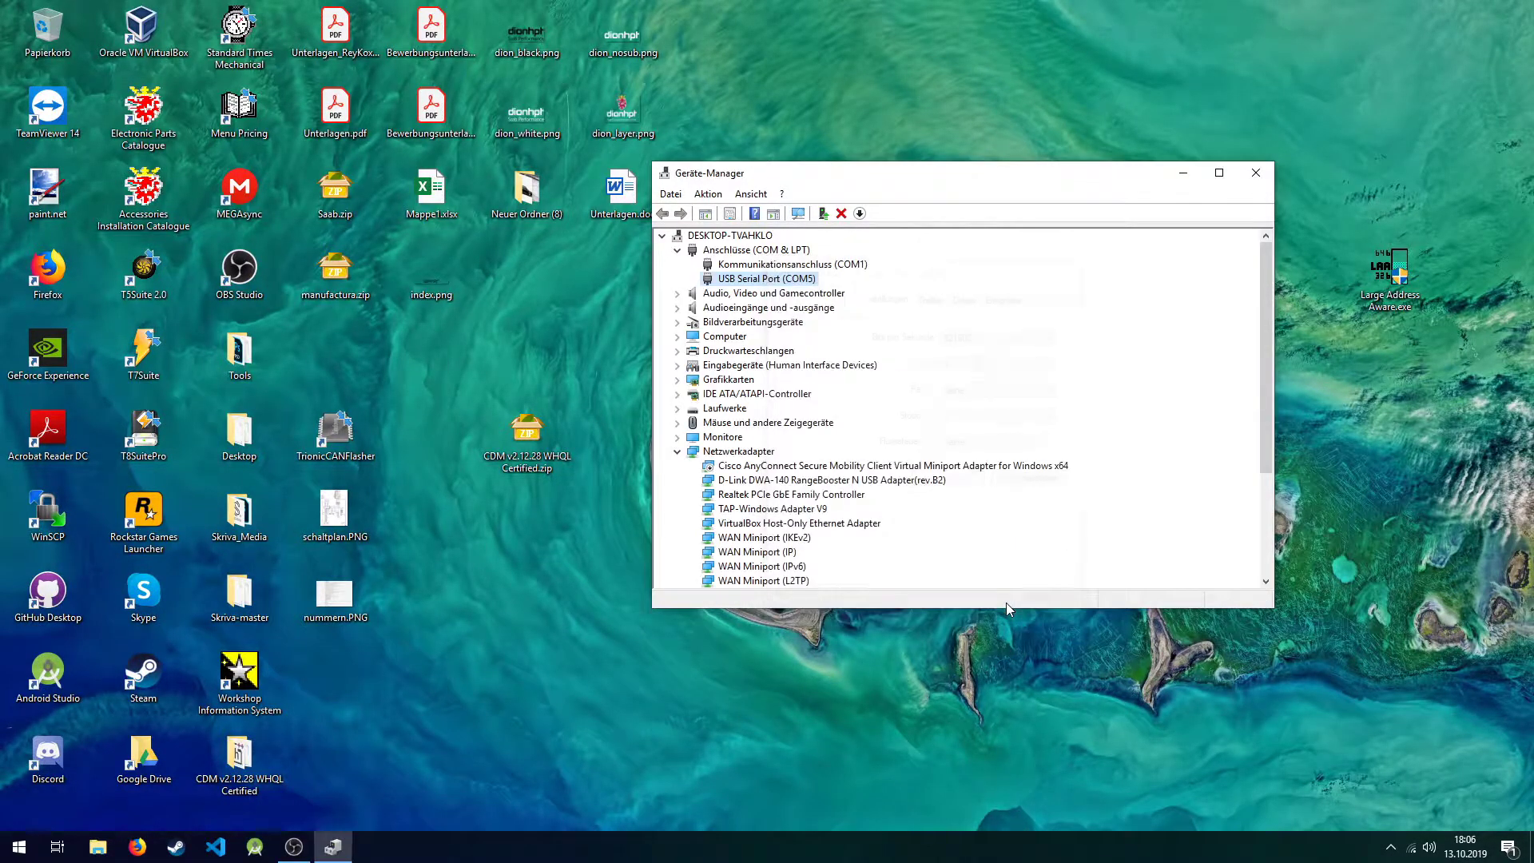
pyautogui.rightClick(774, 279)
pyautogui.click(794, 369)
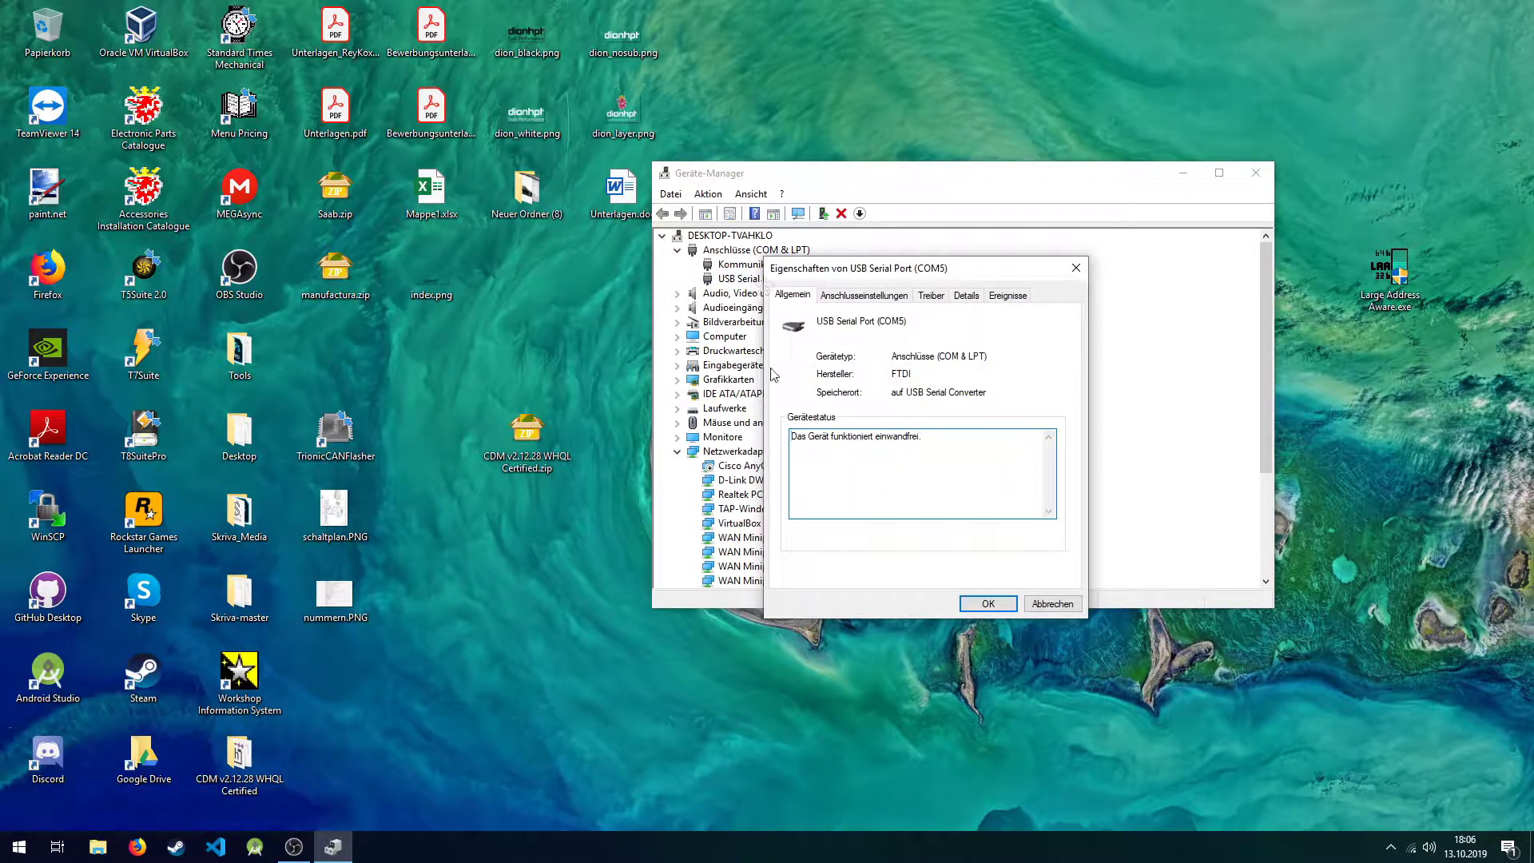
pyautogui.click(875, 300)
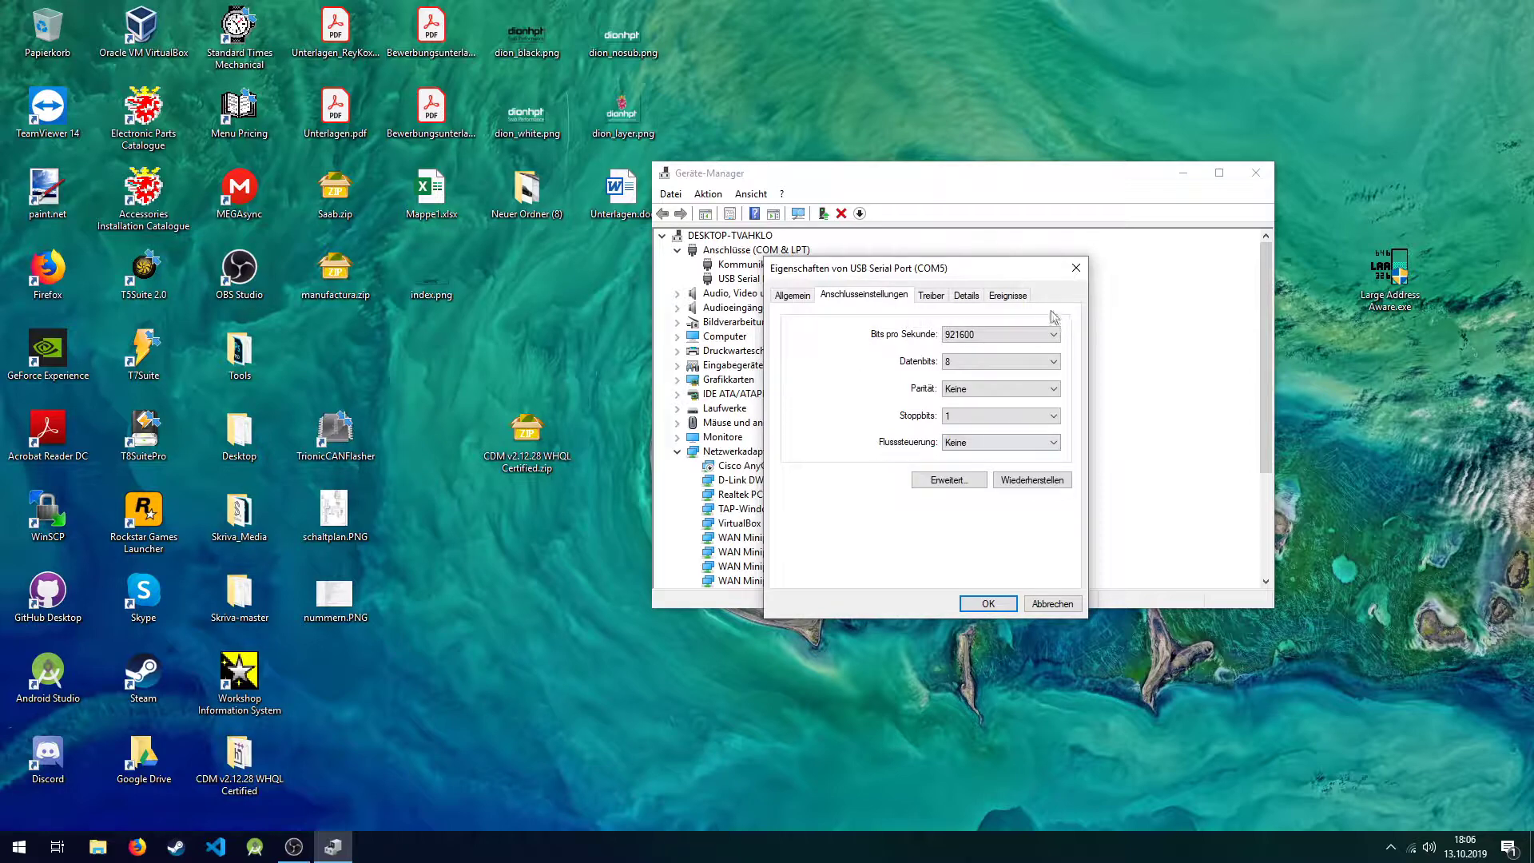
pyautogui.click(925, 482)
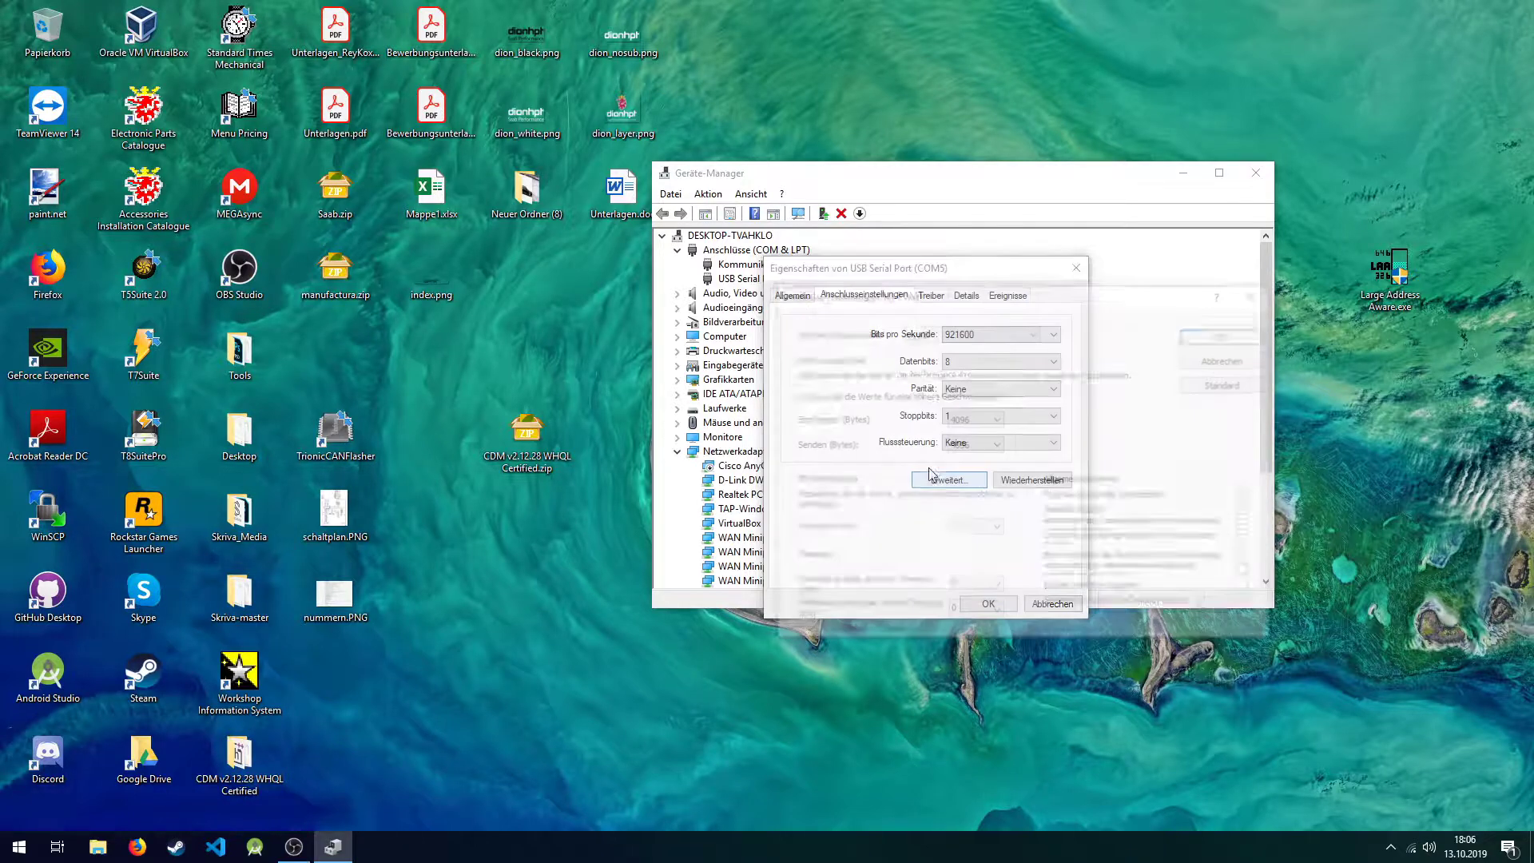
# - Close the COM5 dialogs and Device Manager, selecting the TrionicCANFlasher desktop shortcut
pyautogui.click(1260, 292)
pyautogui.click(1077, 268)
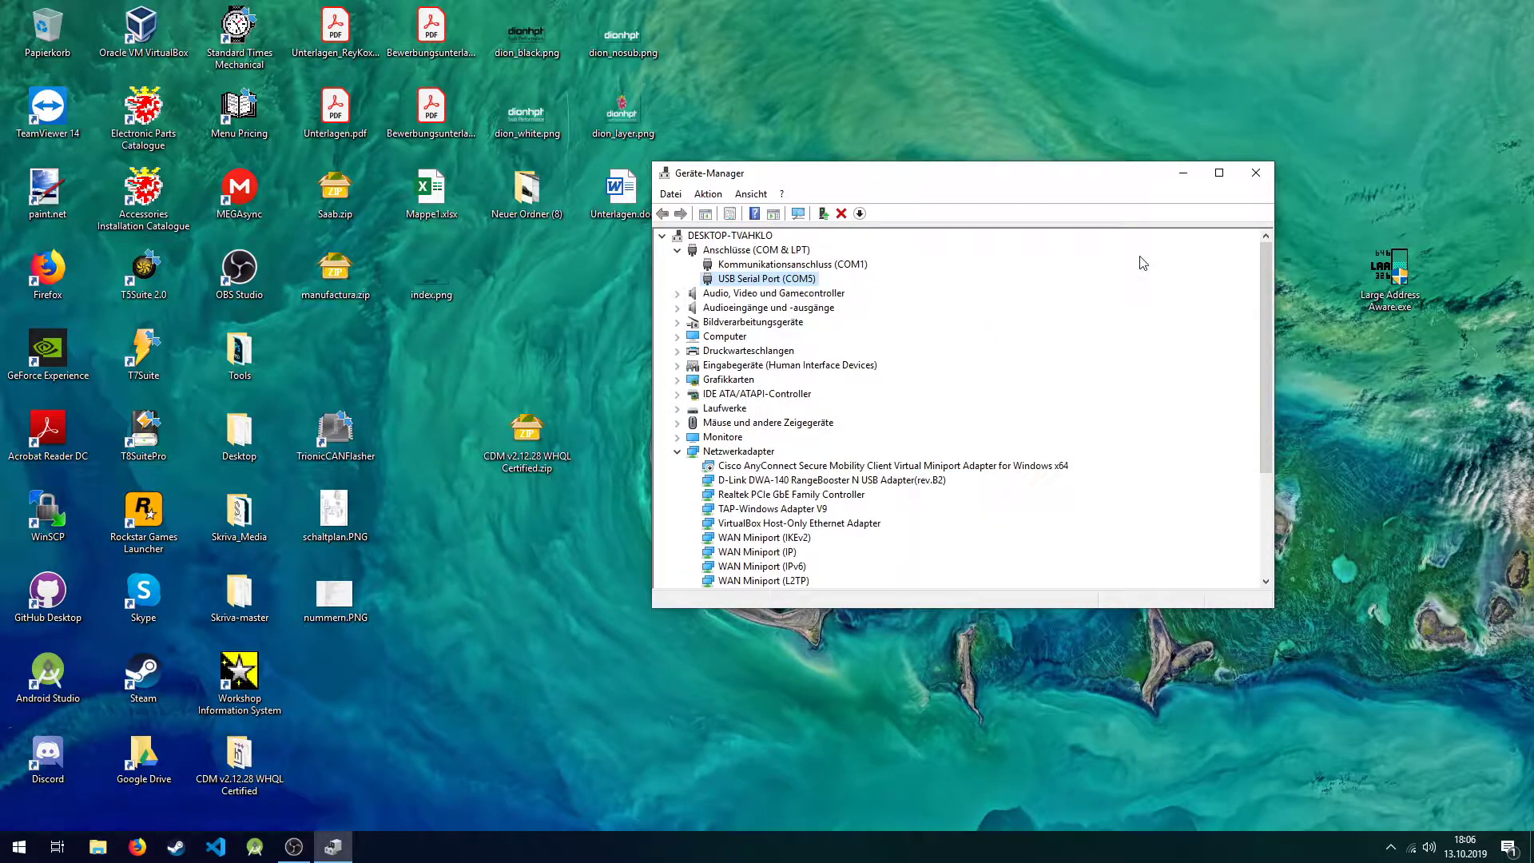
pyautogui.click(361, 411)
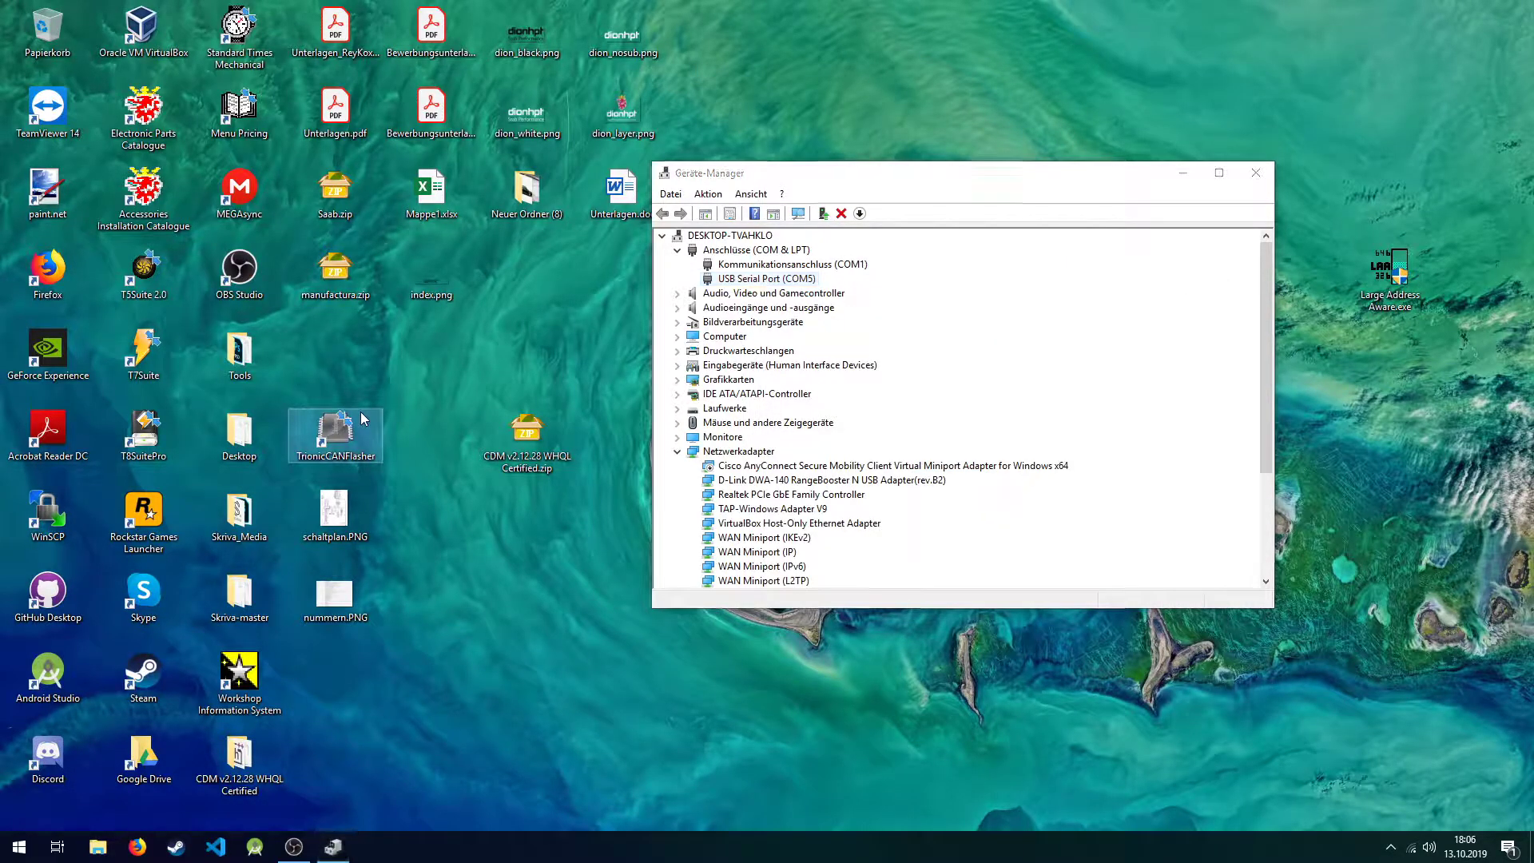
pyautogui.click(1255, 172)
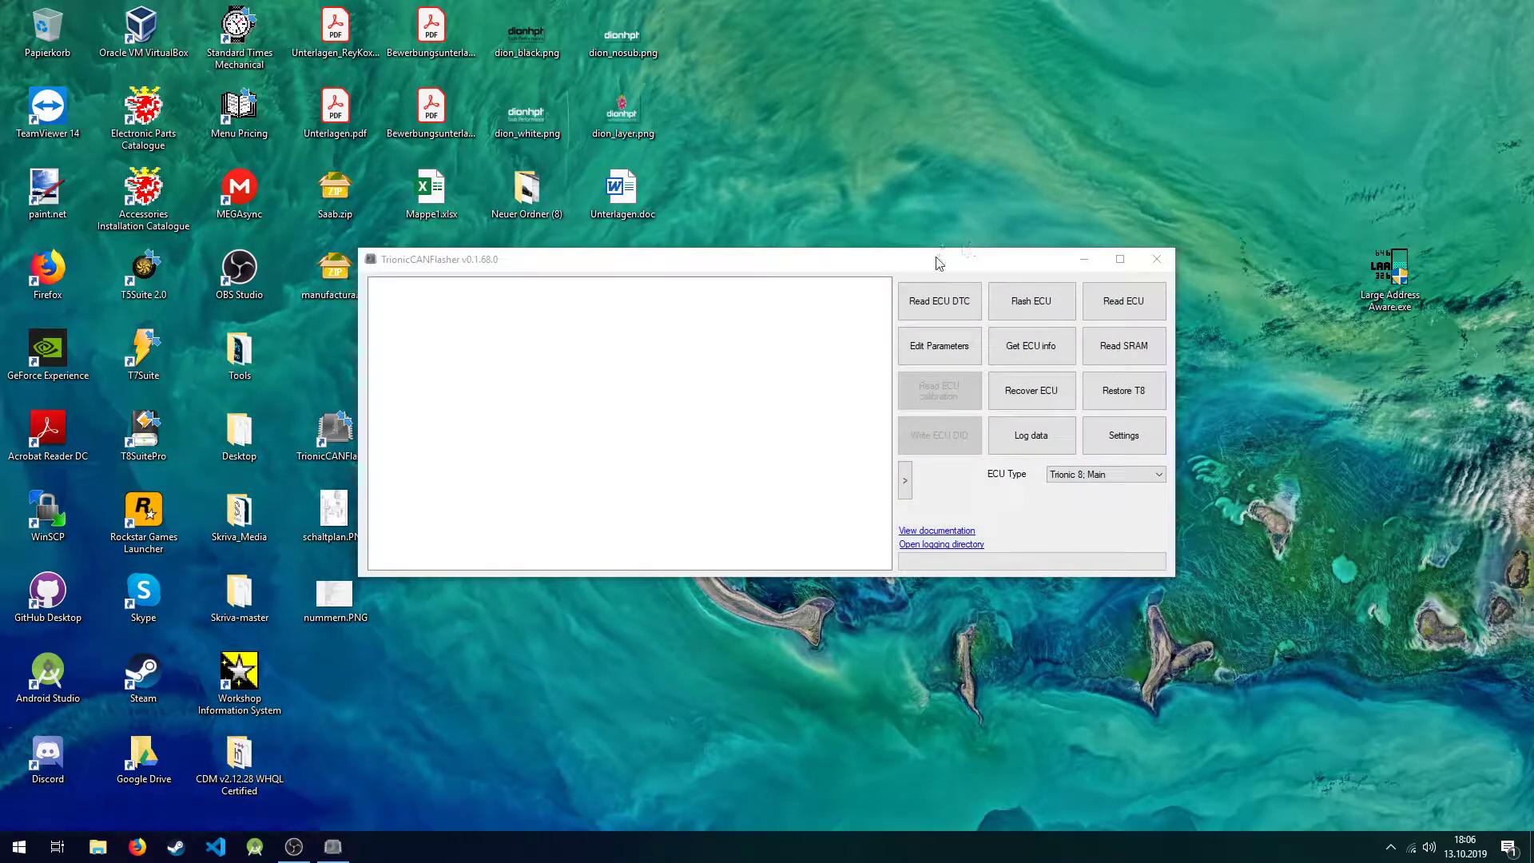
# - Keep ECU type Trionic 8; Main, then in Settings choose OBDLink SX as the adapter type
pyautogui.click(1130, 487)
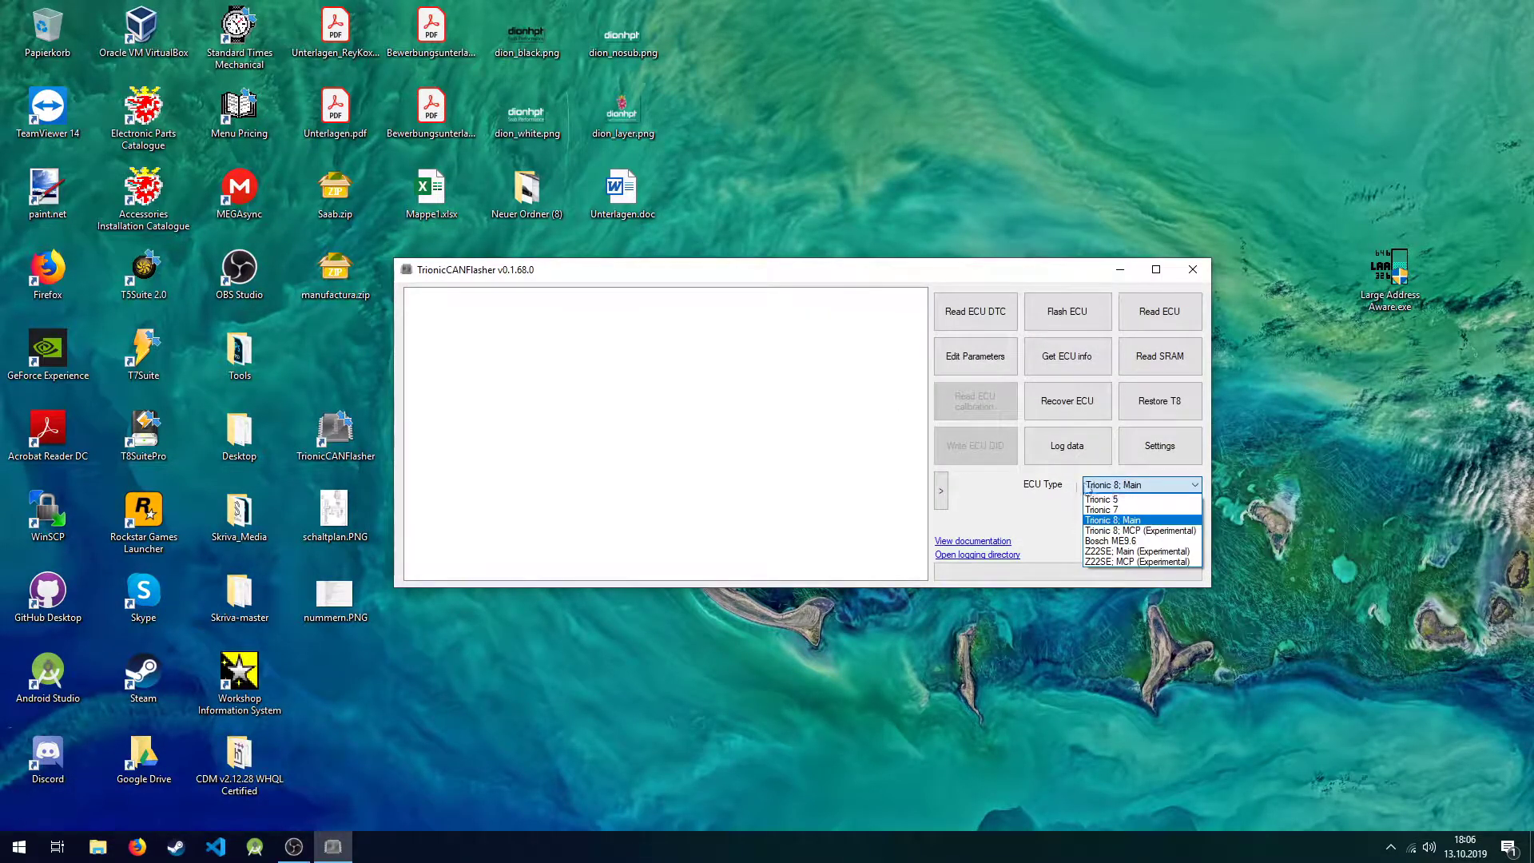
pyautogui.click(1126, 522)
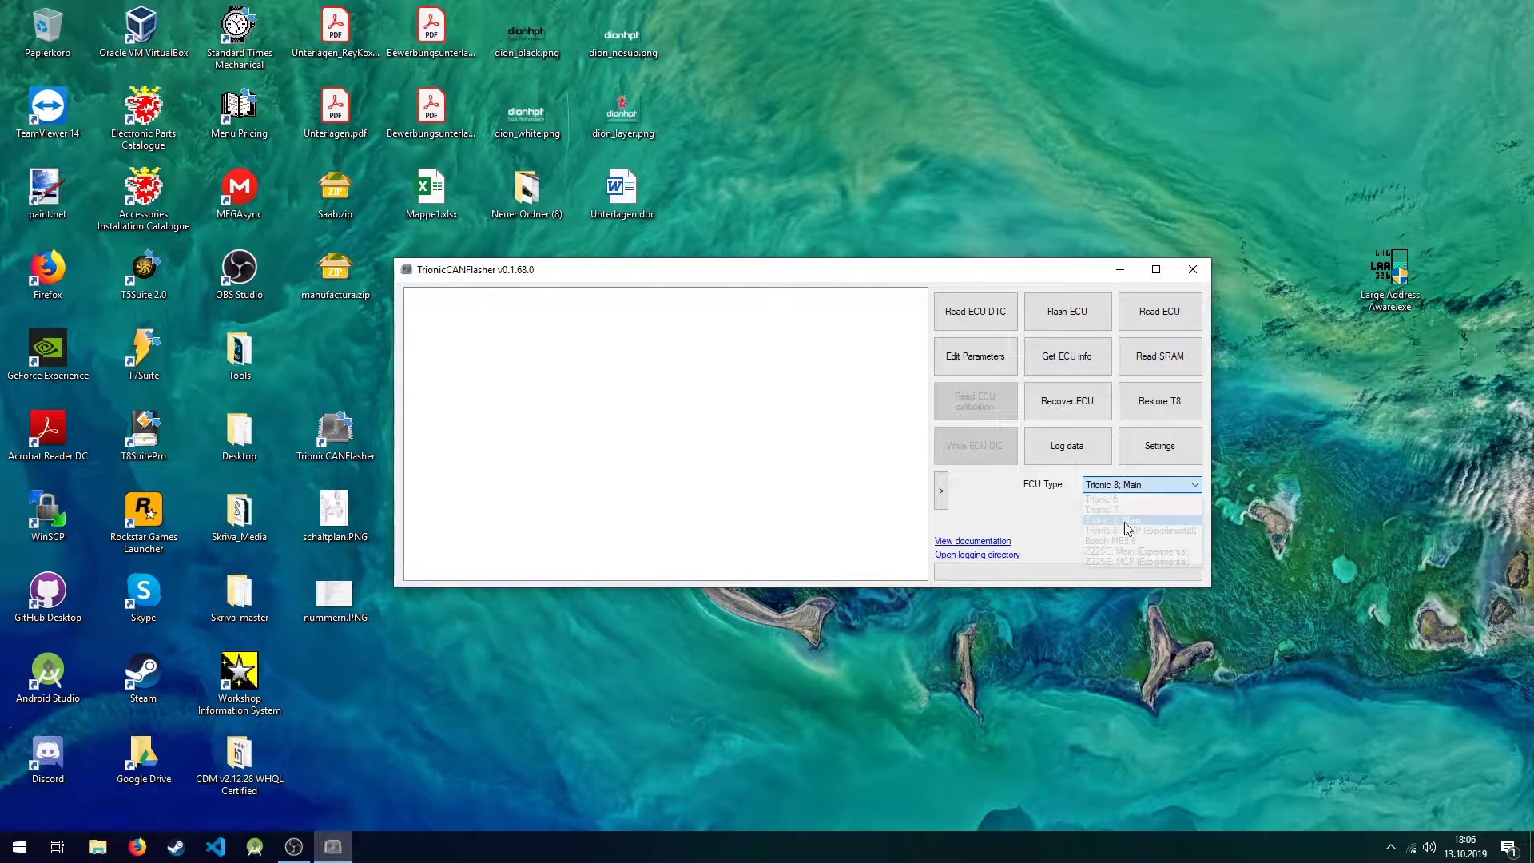
pyautogui.click(1169, 458)
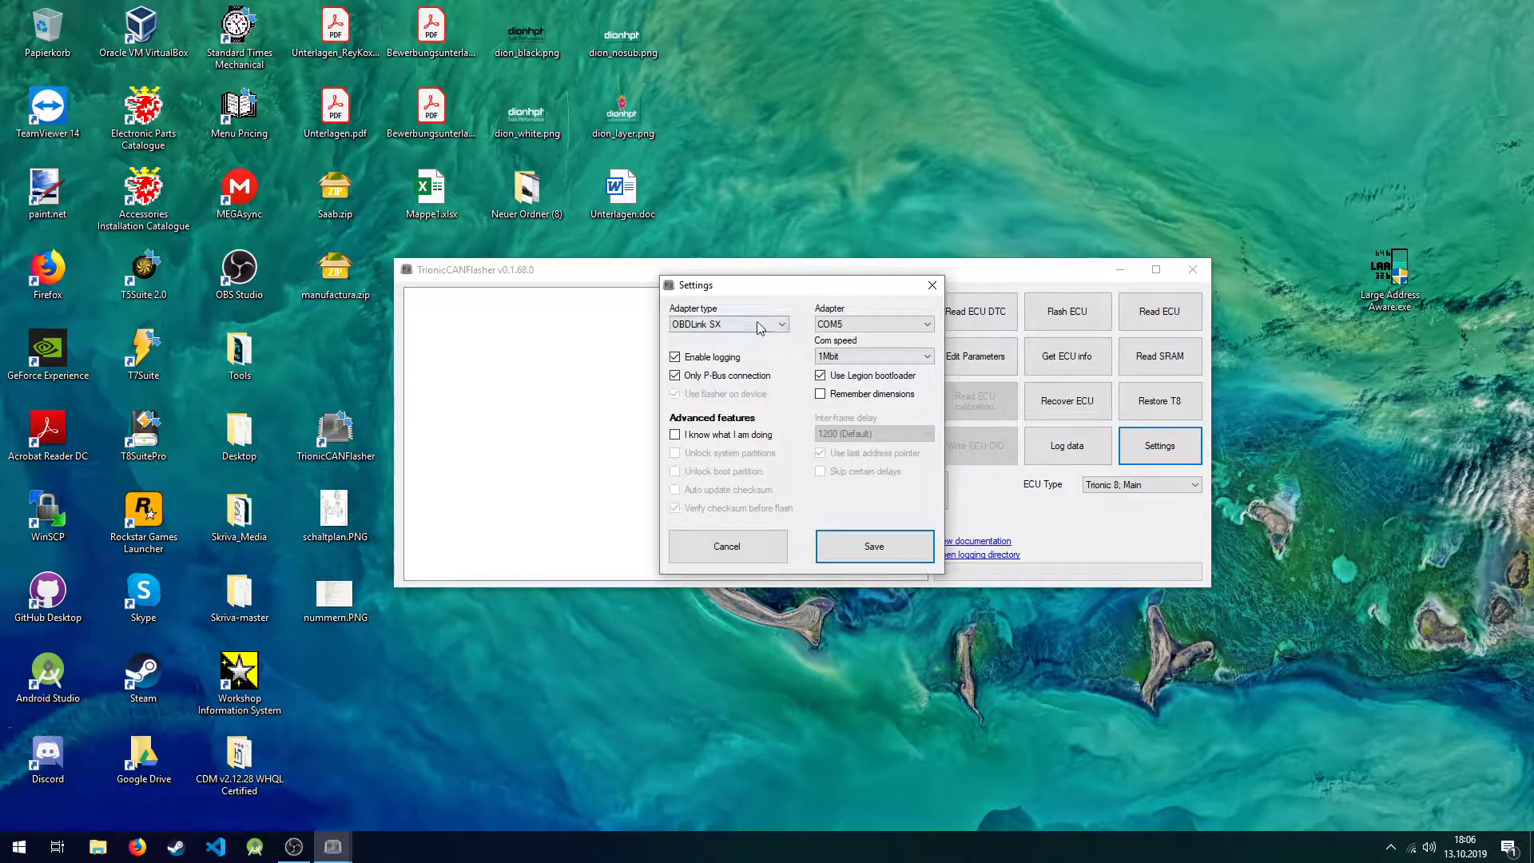
pyautogui.click(760, 327)
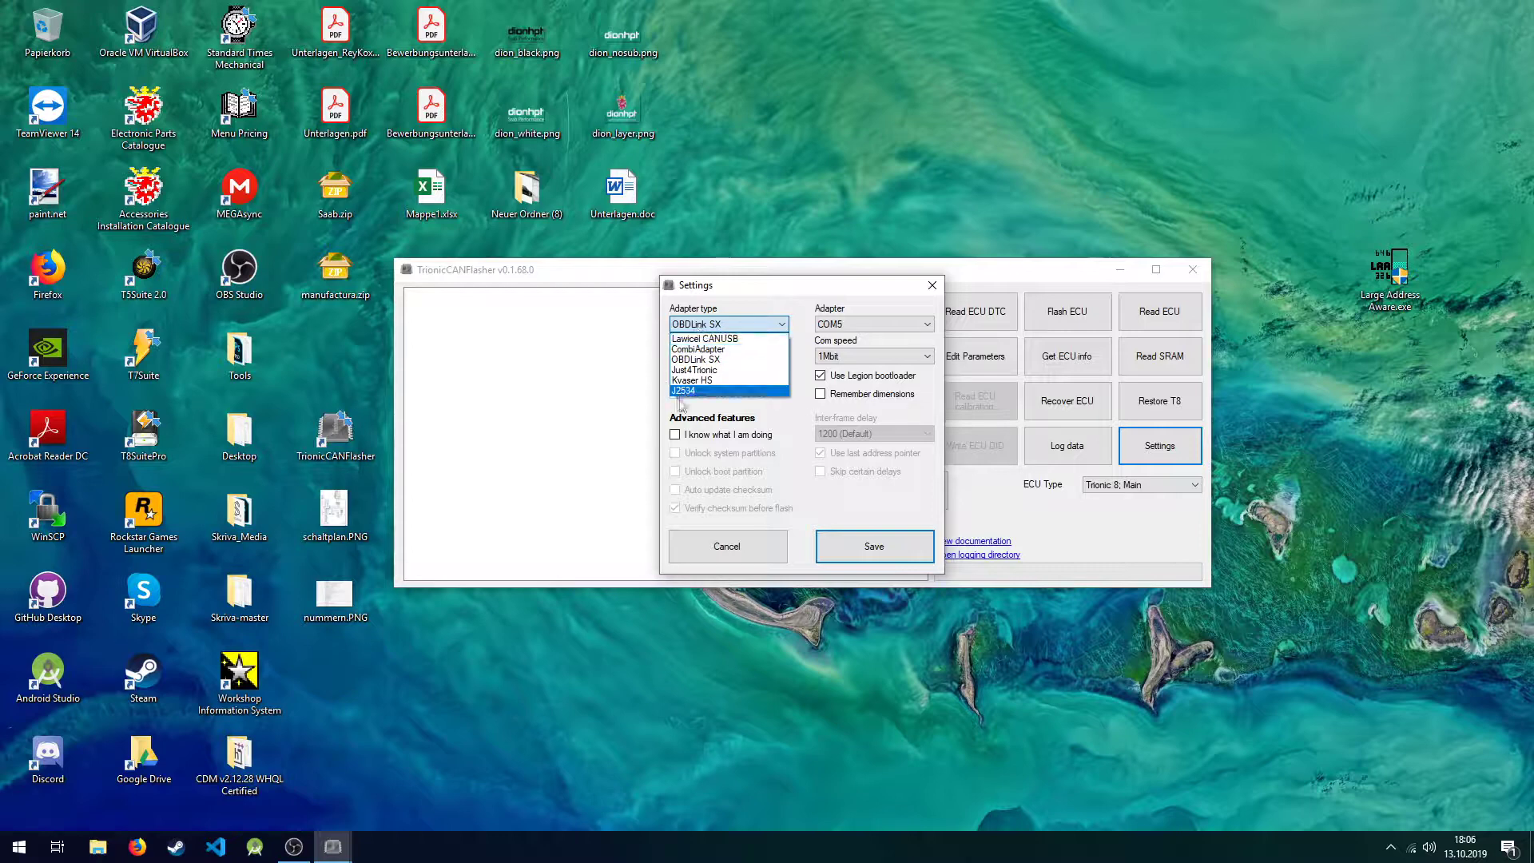
pyautogui.click(735, 362)
# - Set the adapter port to COM5 with 1Mbit com speed and save the settings
pyautogui.click(863, 325)
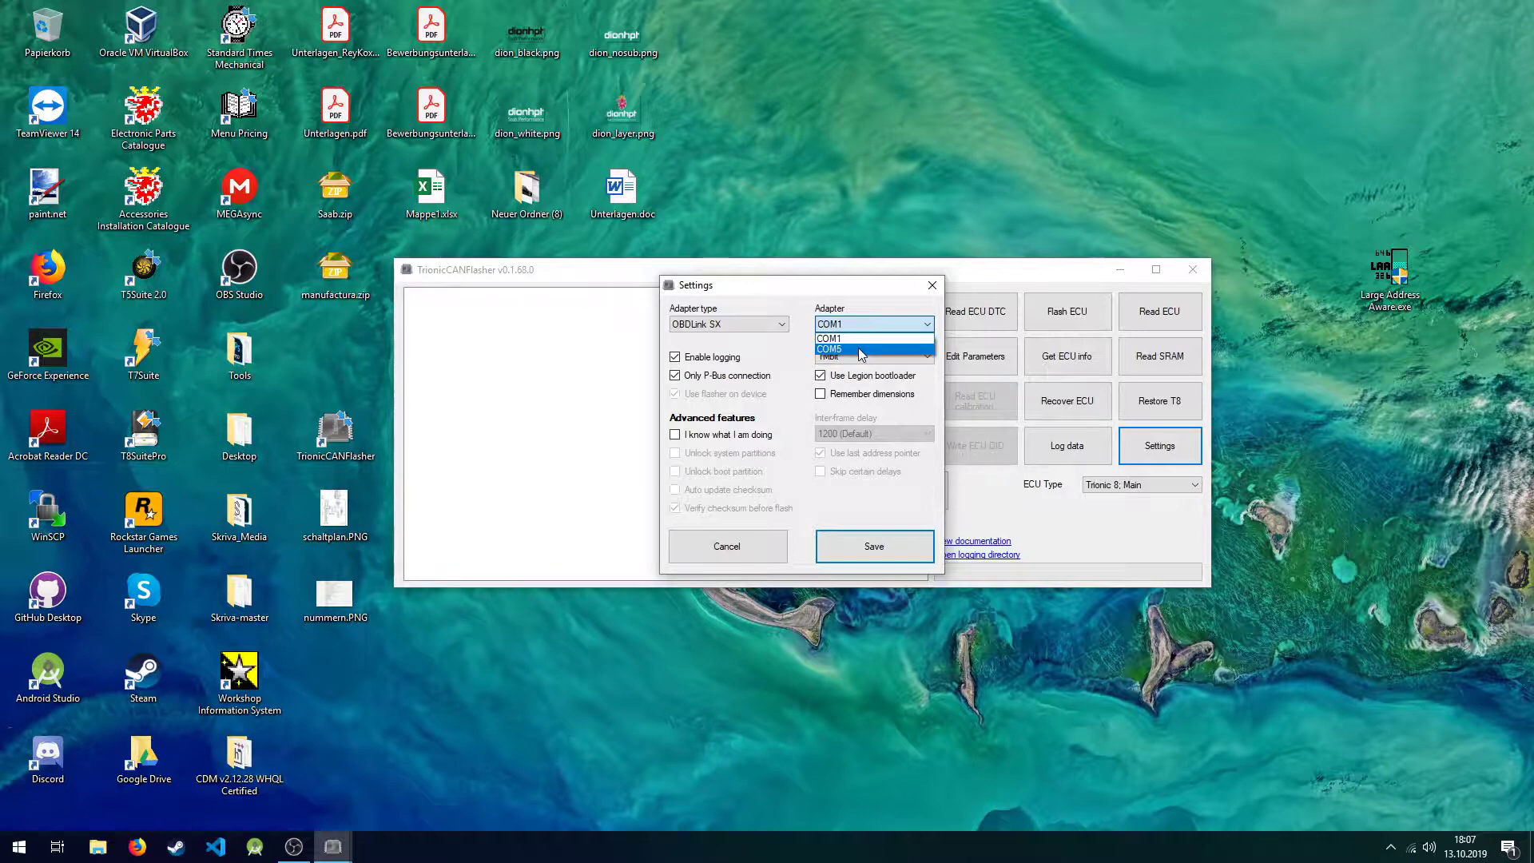
pyautogui.click(859, 348)
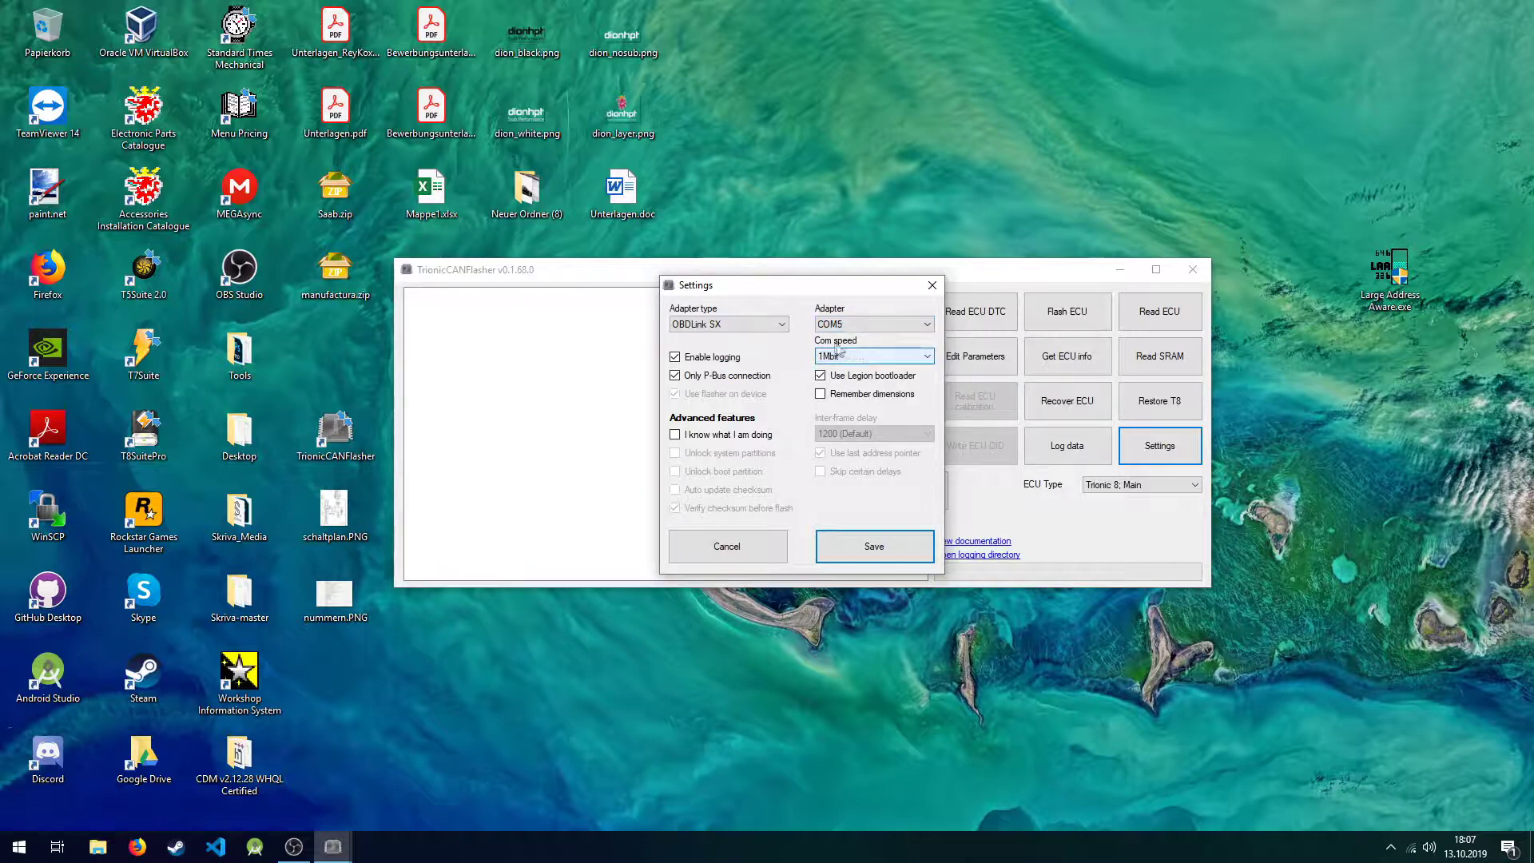
pyautogui.click(867, 357)
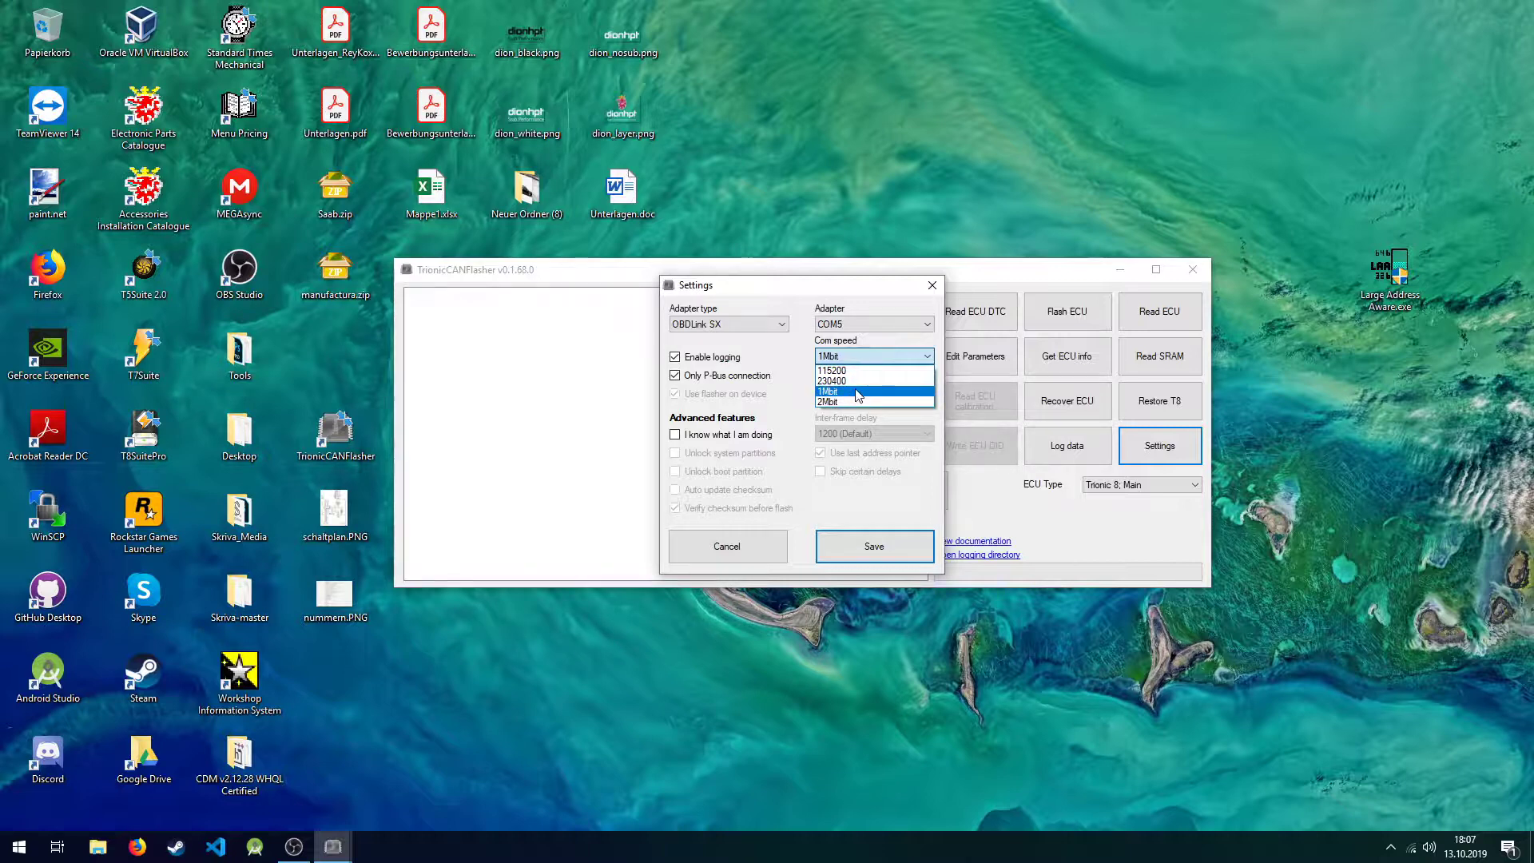
pyautogui.click(858, 395)
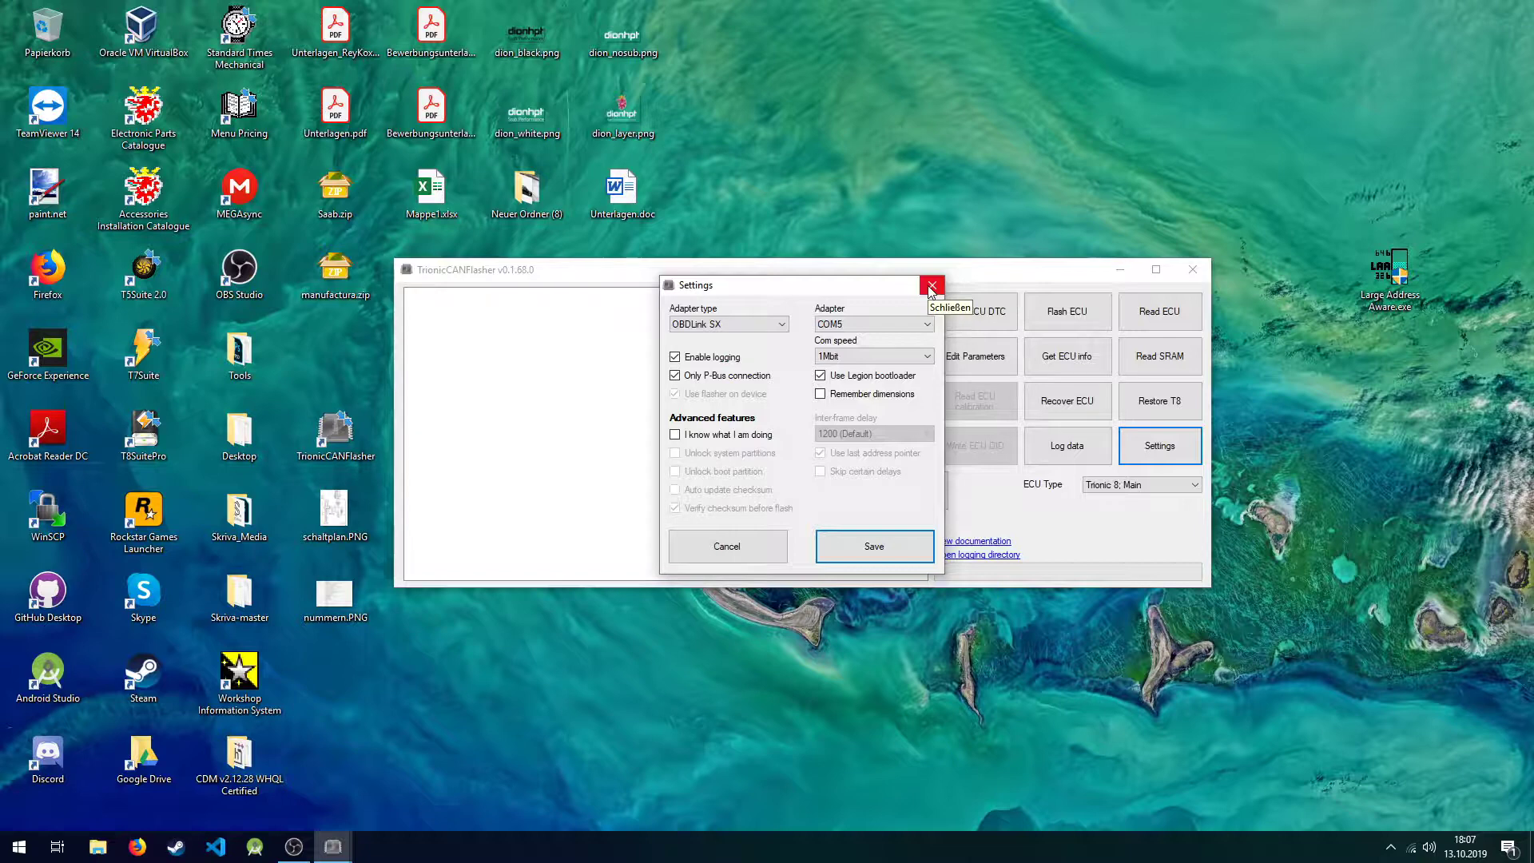
pyautogui.moveTo(890, 296); pyautogui.dragTo(860, 286)
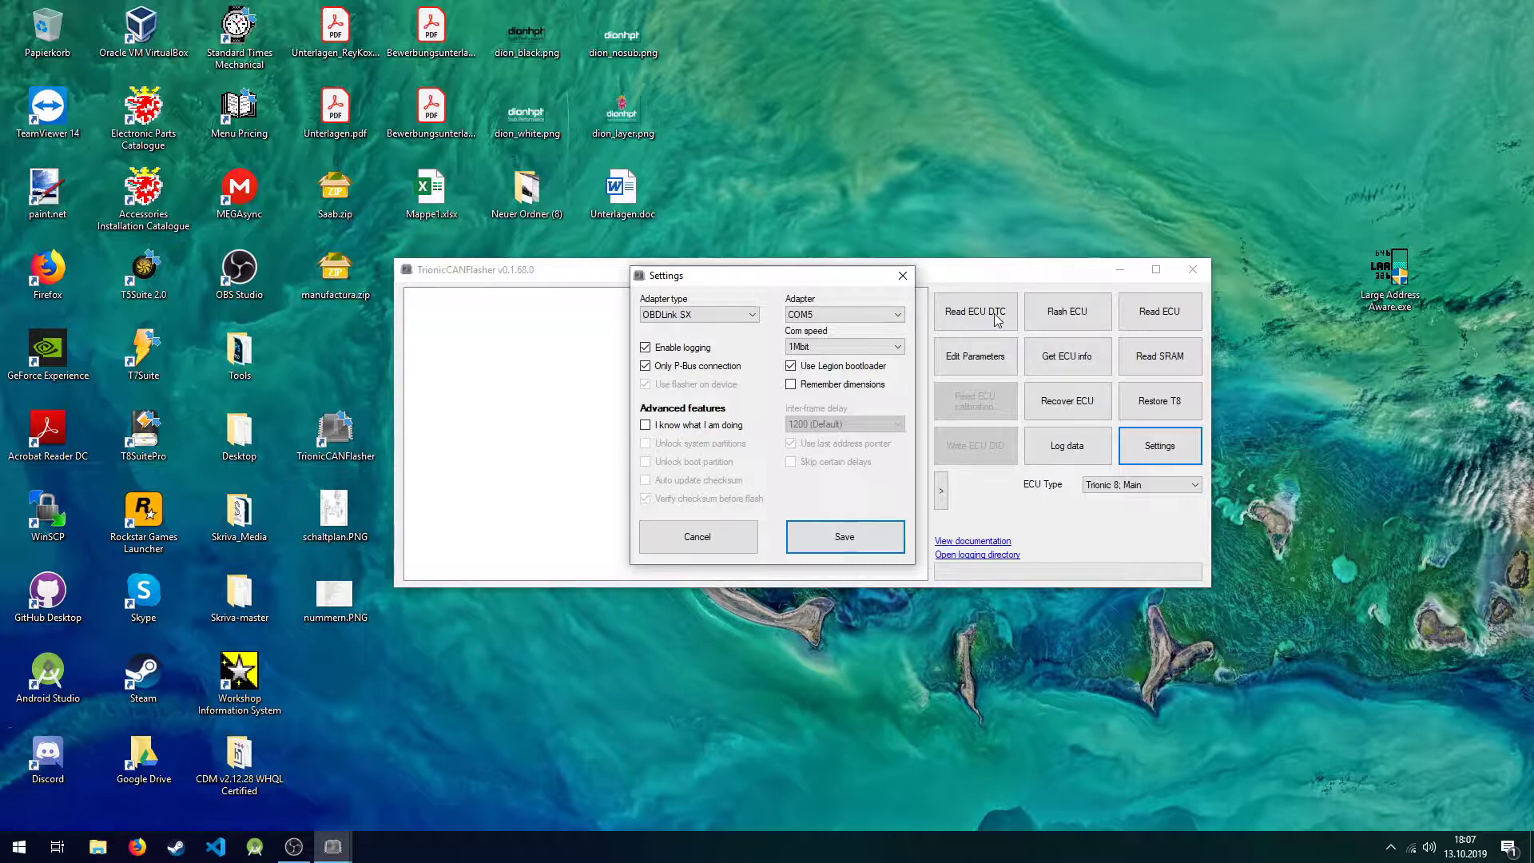
pyautogui.click(882, 543)
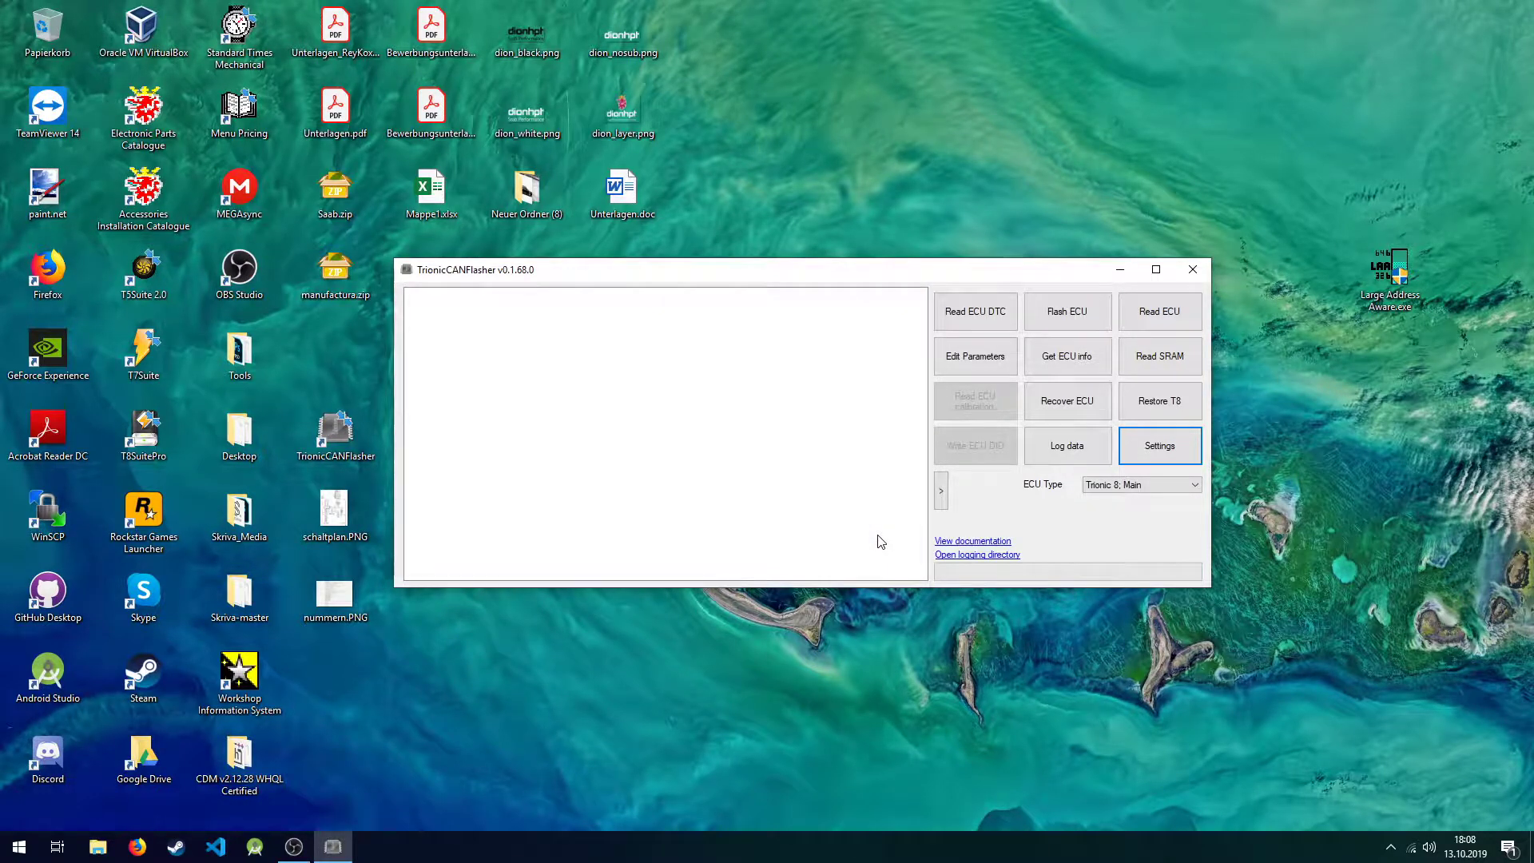